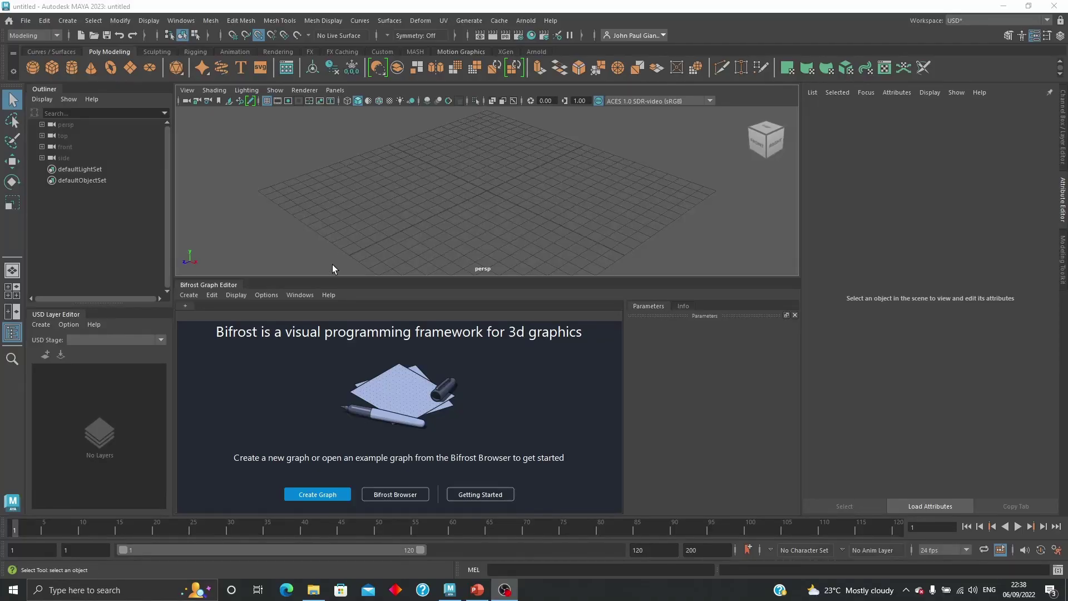
Step: Create a new Bifrost graph and delete its input node
{"action": "left_click", "coordinate": [322, 493]}
{"action": "left_click", "coordinate": [258, 411]}
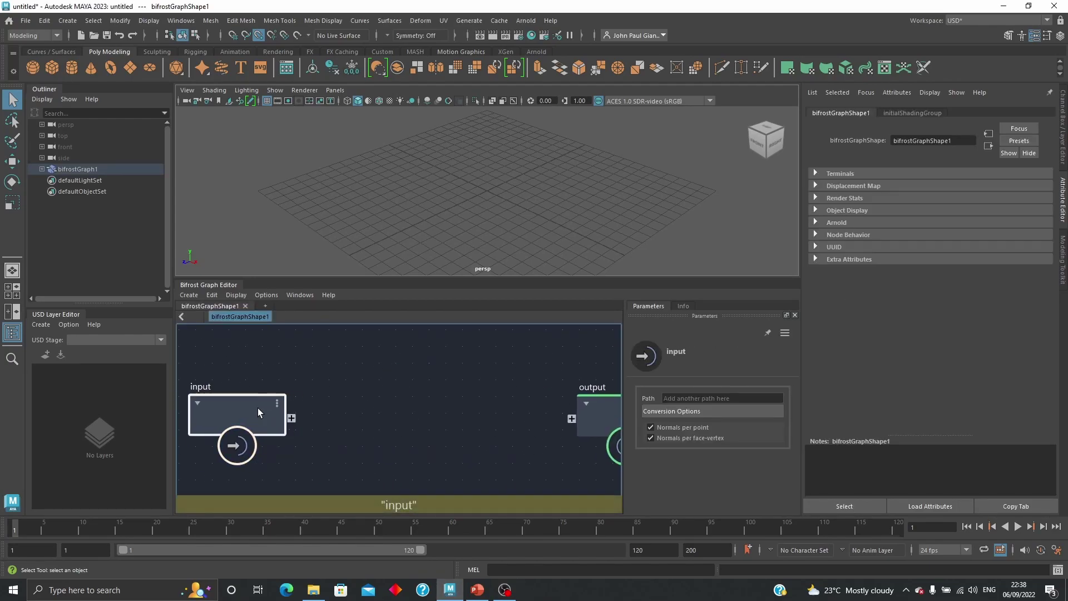
{"action": "key", "text": "Delete"}
{"action": "middle_click_drag", "start_coordinate": [401, 415], "coordinate": [439, 425]}
{"action": "scroll", "coordinate": [420, 417], "scroll_direction": "down", "scroll_amount": 2}
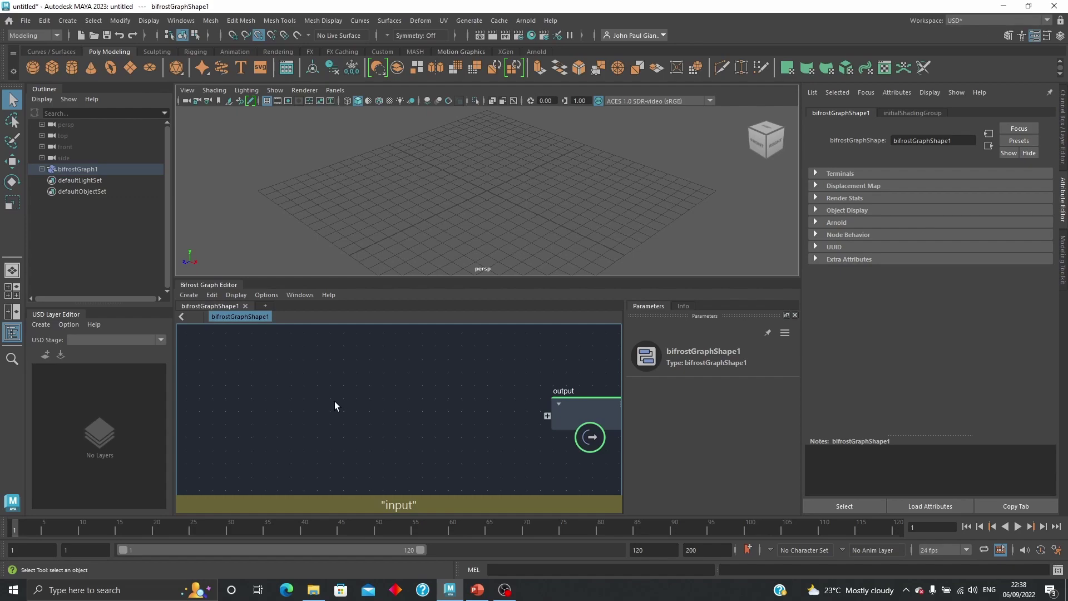
Step: Add an add_to_stage node, connect its out_stage to the output node, and expand mayaUsdProxy1 in the scene hierarchy
{"action": "key", "text": "Tab"}
{"action": "type", "text": "add_to_stage"}
{"action": "left_click", "coordinate": [322, 392]}
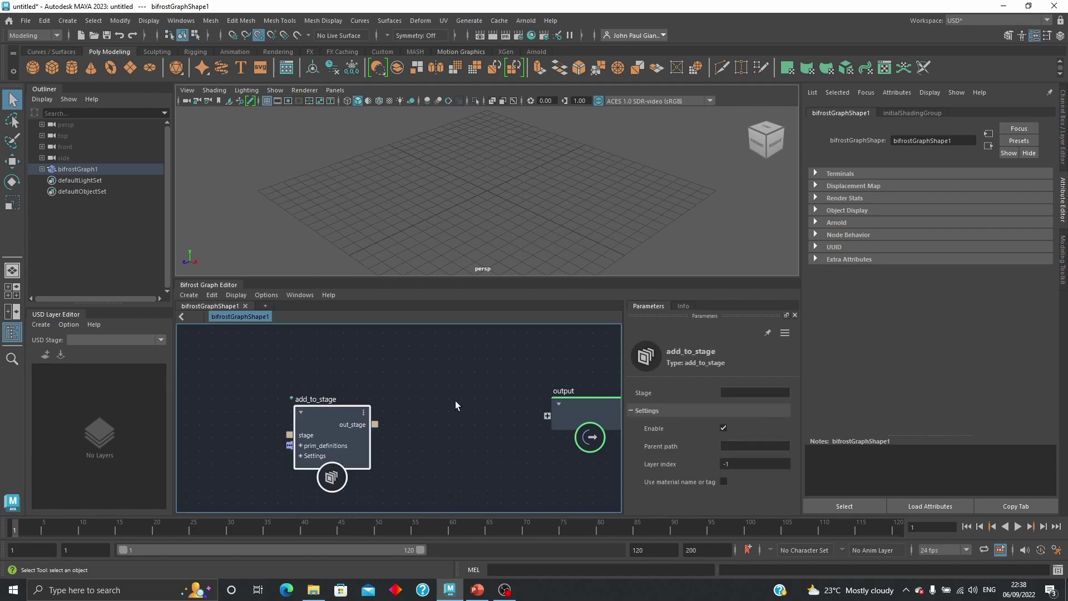
{"action": "middle_click_drag", "start_coordinate": [455, 401], "coordinate": [504, 383]}
{"action": "left_click_drag", "start_coordinate": [390, 399], "coordinate": [485, 381]}
{"action": "middle_click_drag", "start_coordinate": [527, 392], "coordinate": [446, 391]}
{"action": "left_click_drag", "start_coordinate": [437, 388], "coordinate": [518, 400]}
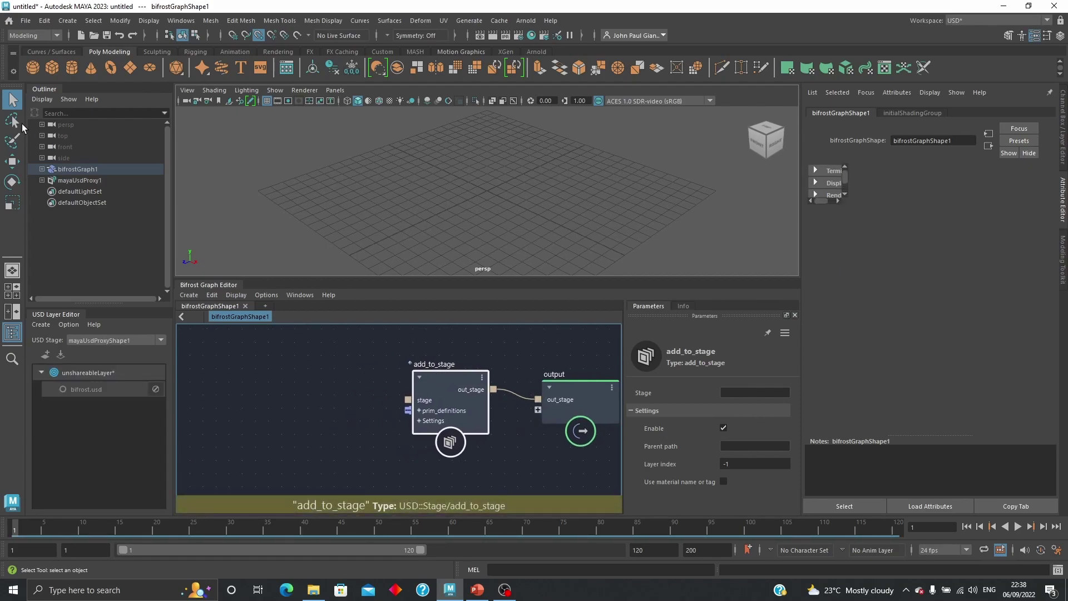
{"action": "left_click", "coordinate": [42, 180]}
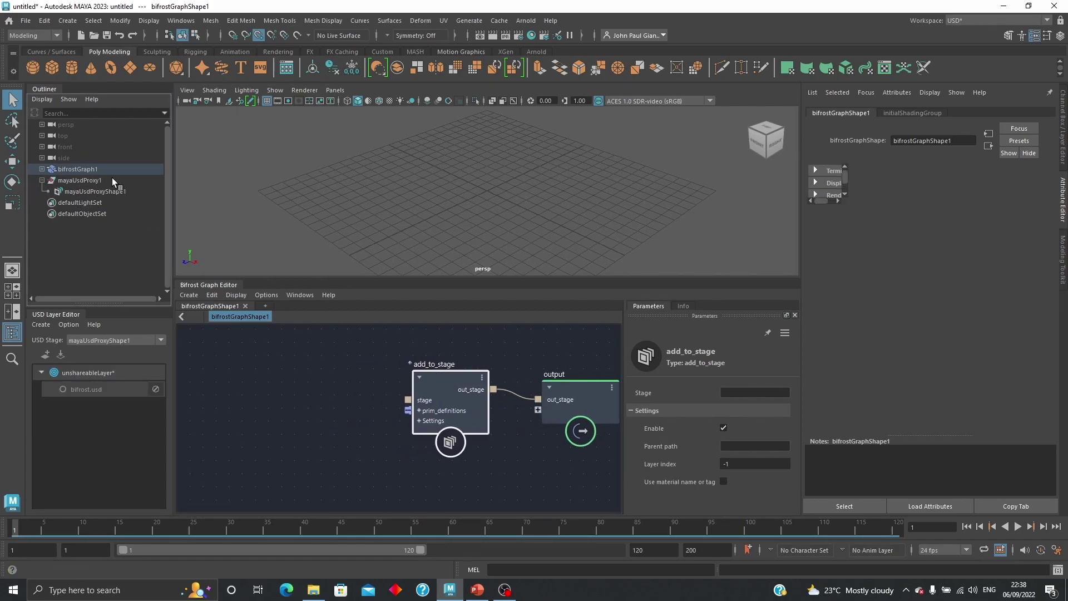
Step: Create a define_usd_prim node feeding prim_definitions of add_to_stage and set its path to /Pod_Asset
{"action": "right_click", "coordinate": [468, 410]}
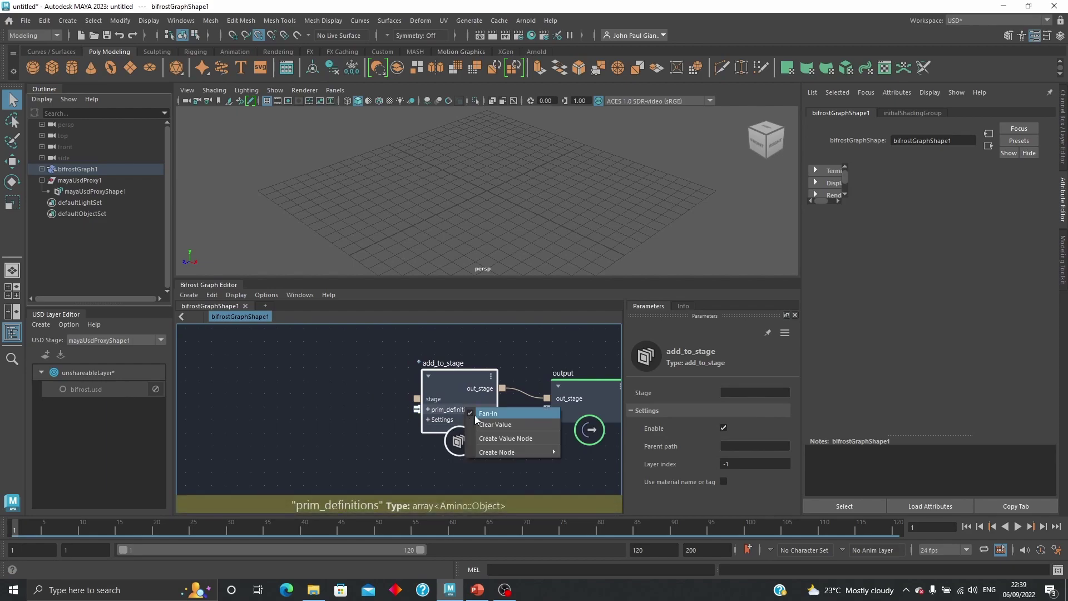
{"action": "mouse_move", "coordinate": [517, 452]}
{"action": "left_click", "coordinate": [636, 453]}
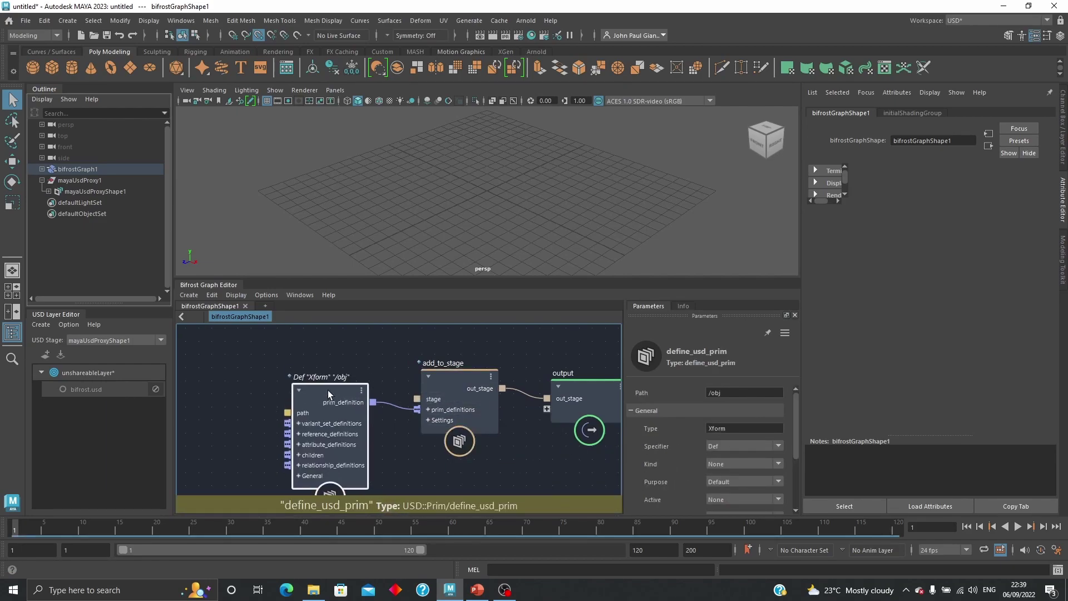
{"action": "left_click", "coordinate": [711, 393]}
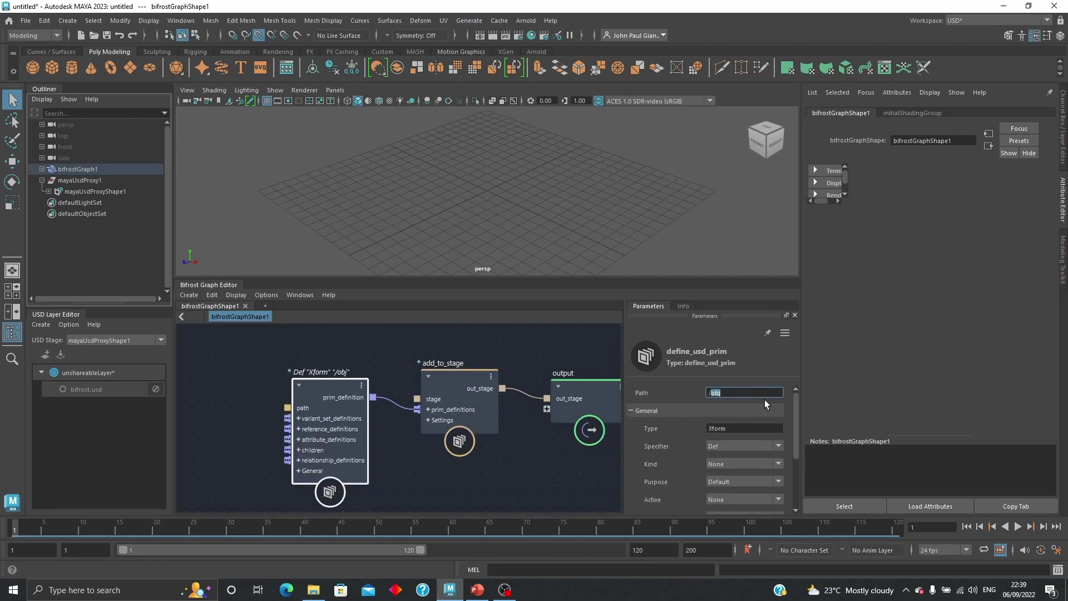
{"action": "type", "text": "Pod_Asset"}
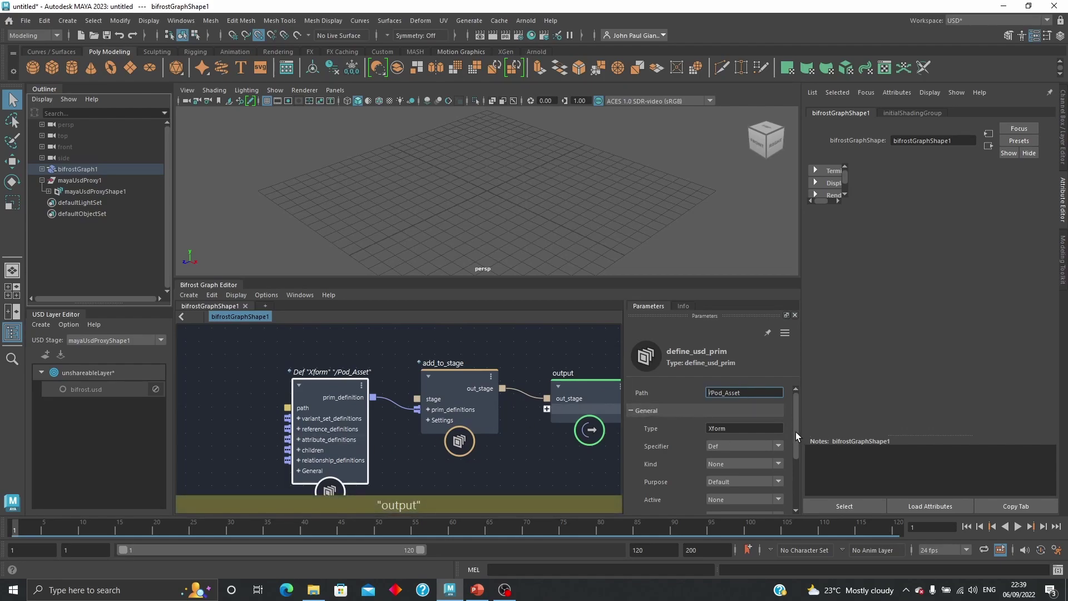
{"action": "scroll", "coordinate": [797, 431], "scroll_direction": "down", "scroll_amount": 1}
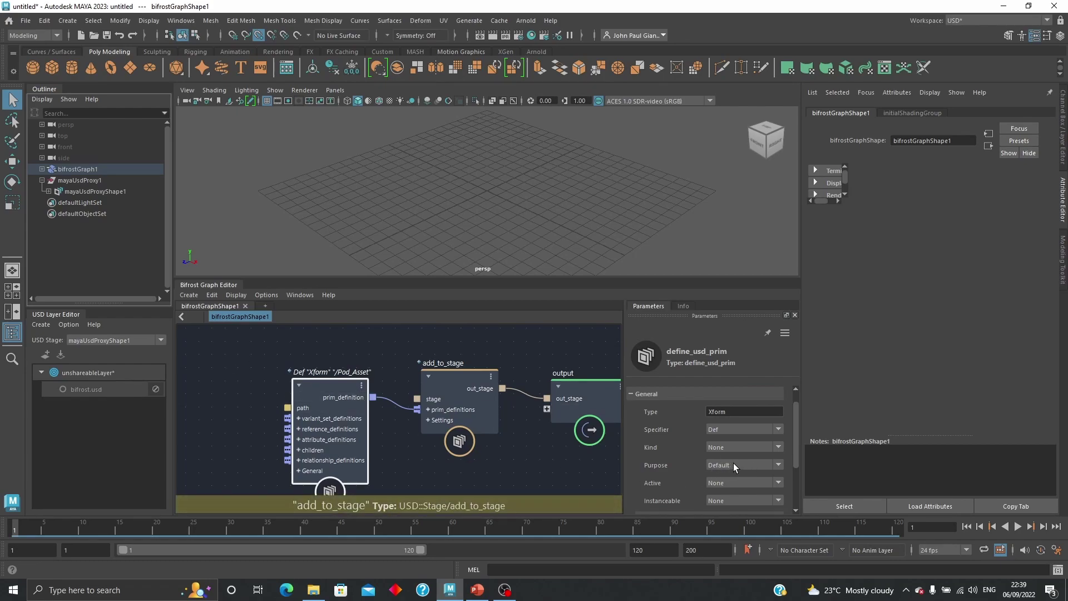
Step: Enable the Render purpose in the stage display of mayaUsdProxy1
{"action": "middle_click_drag", "start_coordinate": [385, 455], "coordinate": [485, 452]}
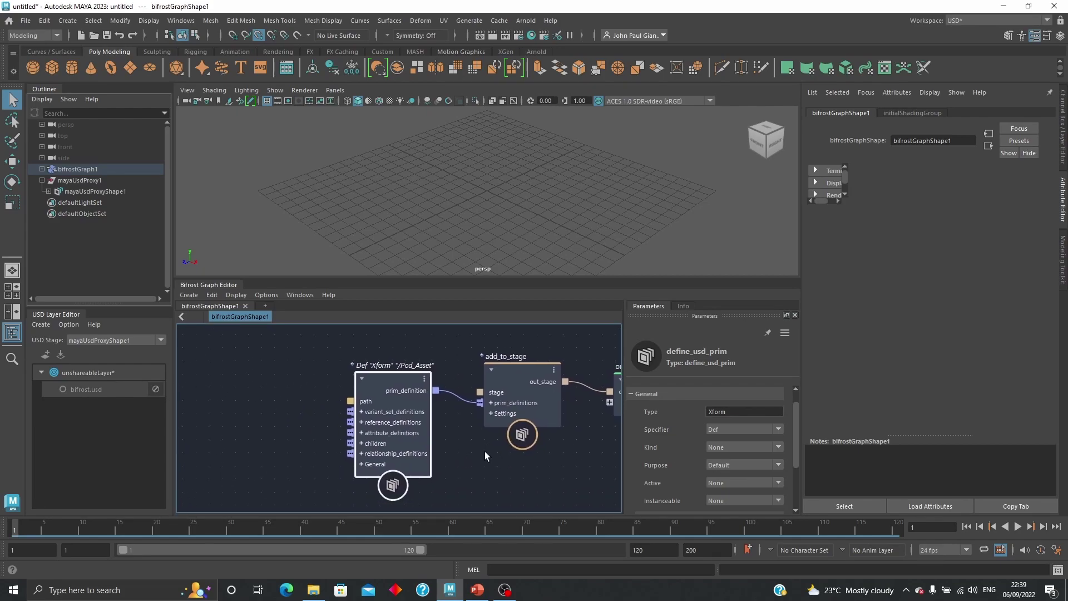
{"action": "left_click", "coordinate": [83, 181]}
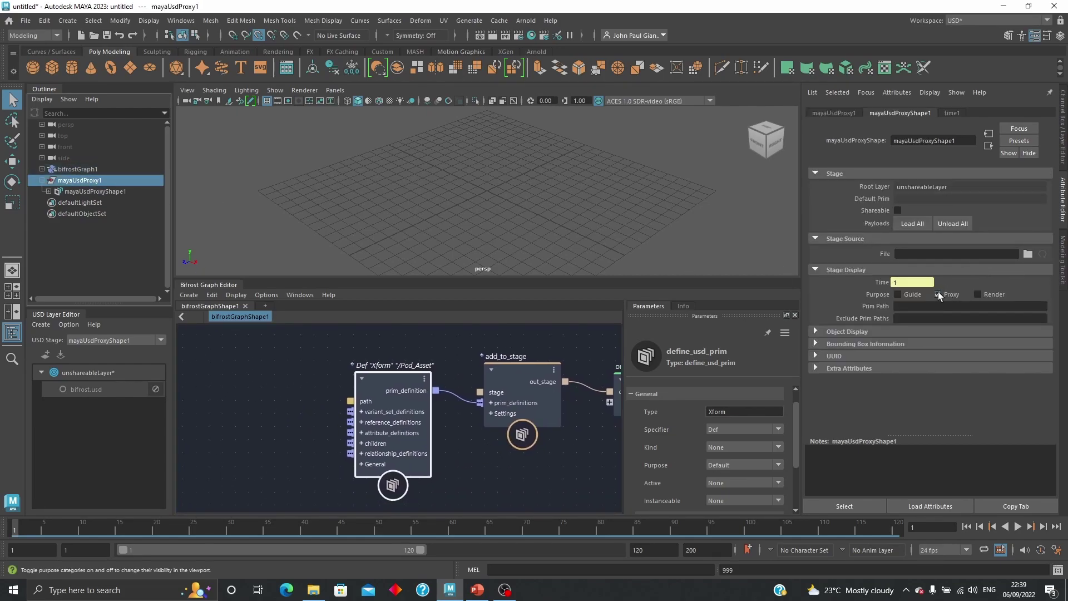
{"action": "left_click", "coordinate": [978, 293]}
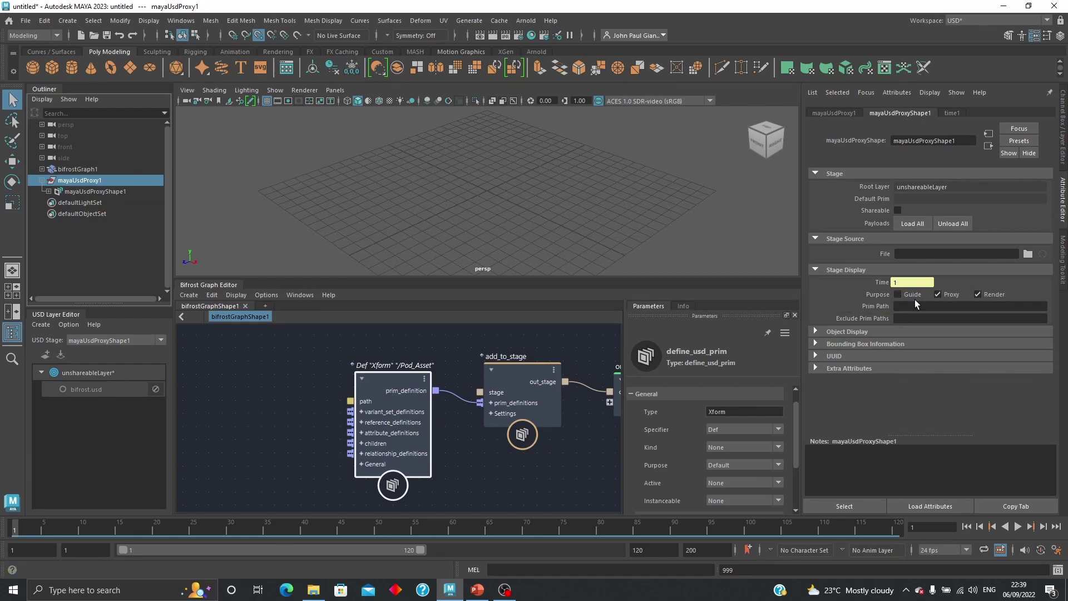
Step: Create a define_usd_variant_set node feeding the Pod_Asset prim, with variant set name Pod_Vars and selection Pod_OFF
{"action": "middle_click_drag", "start_coordinate": [278, 398], "coordinate": [321, 398], "text": "alt"}
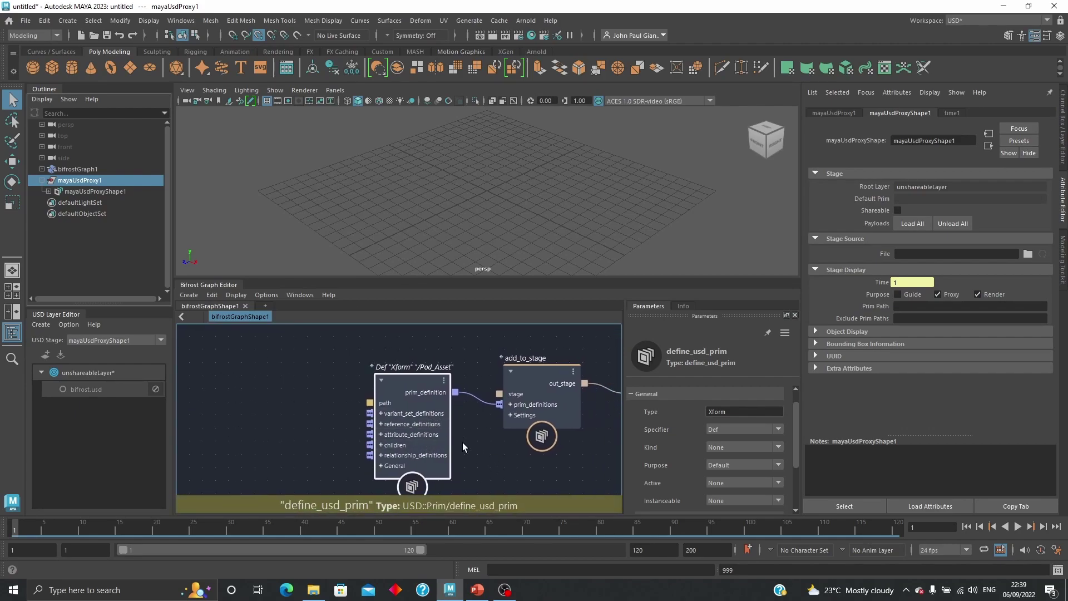
{"action": "right_click", "coordinate": [416, 408]}
{"action": "mouse_move", "coordinate": [514, 454]}
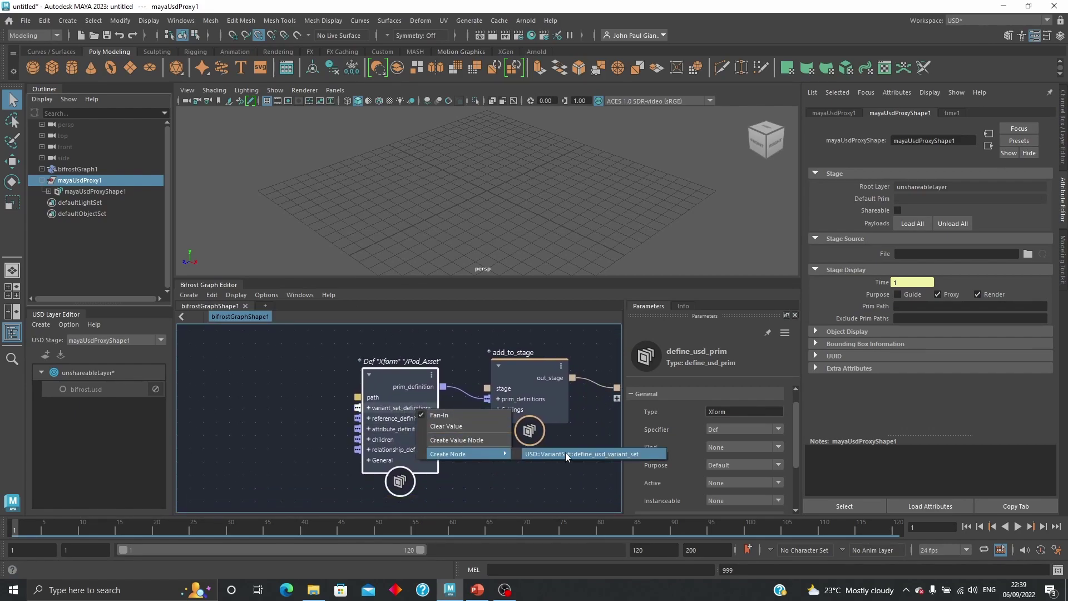
{"action": "left_click", "coordinate": [565, 453]}
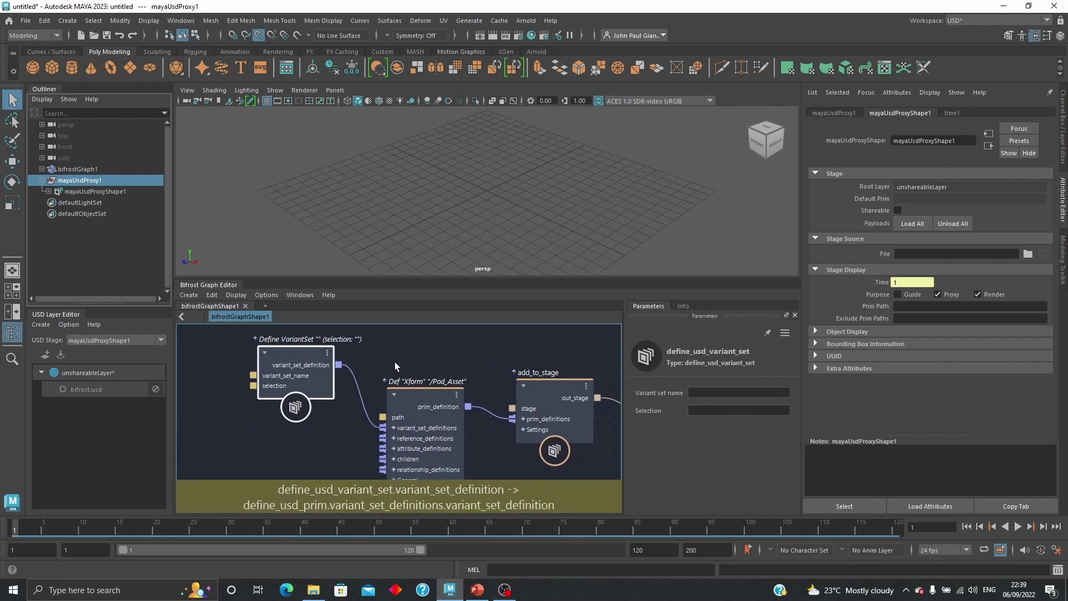
{"action": "left_click", "coordinate": [700, 394]}
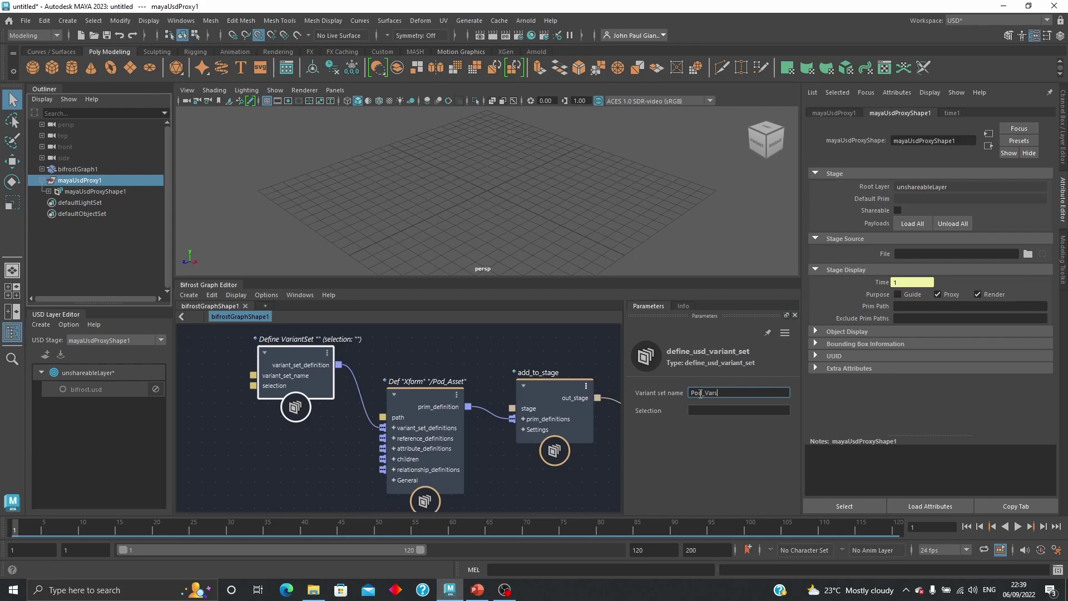
{"action": "left_click", "coordinate": [724, 409]}
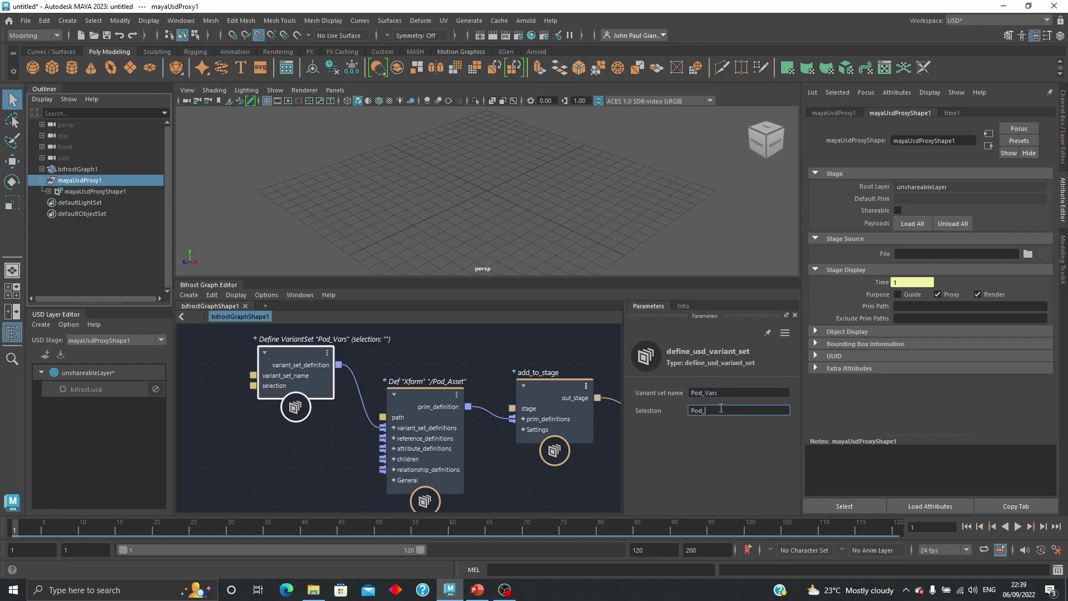
{"action": "key", "text": "Return"}
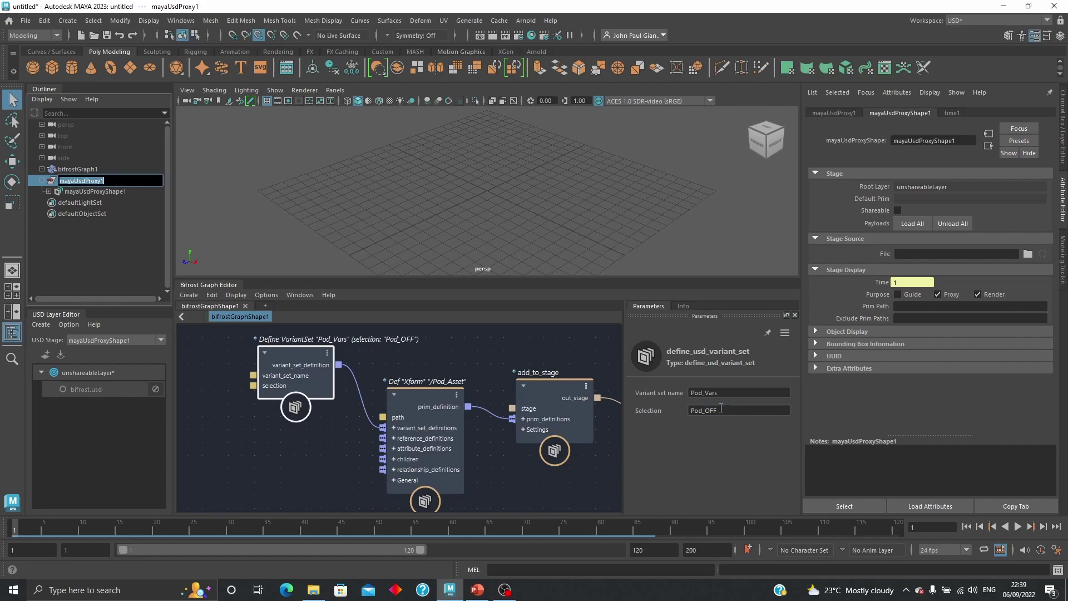
Step: Create a define_usd_prim node feeding the children of the Pod_Asset prim and set its path to /Pod_Off
{"action": "middle_click_drag", "start_coordinate": [279, 456], "coordinate": [306, 456], "text": "alt"}
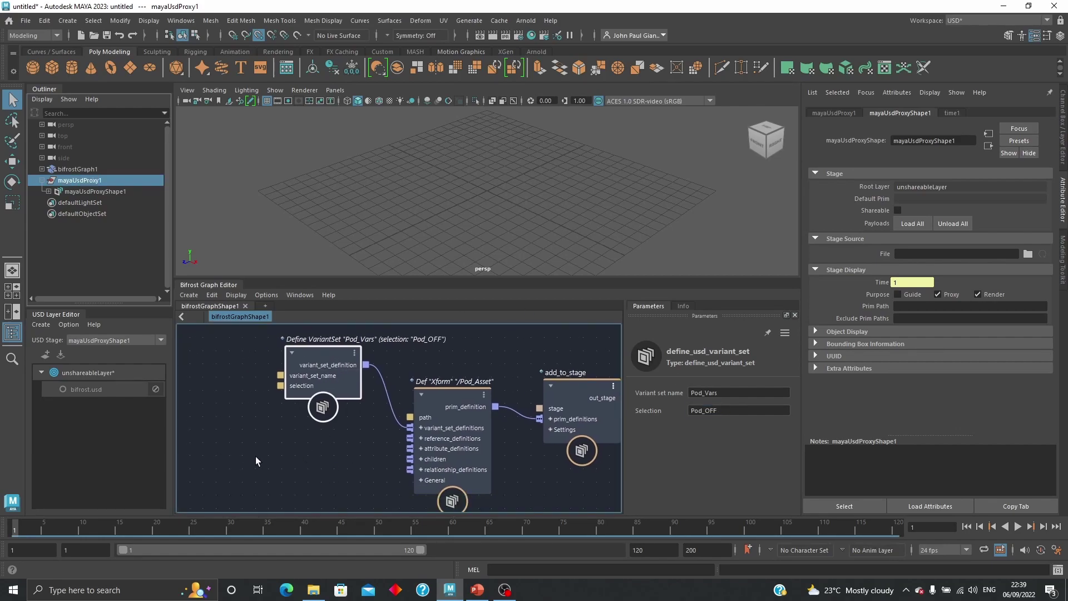
{"action": "right_click", "coordinate": [460, 454]}
{"action": "mouse_move", "coordinate": [530, 499]}
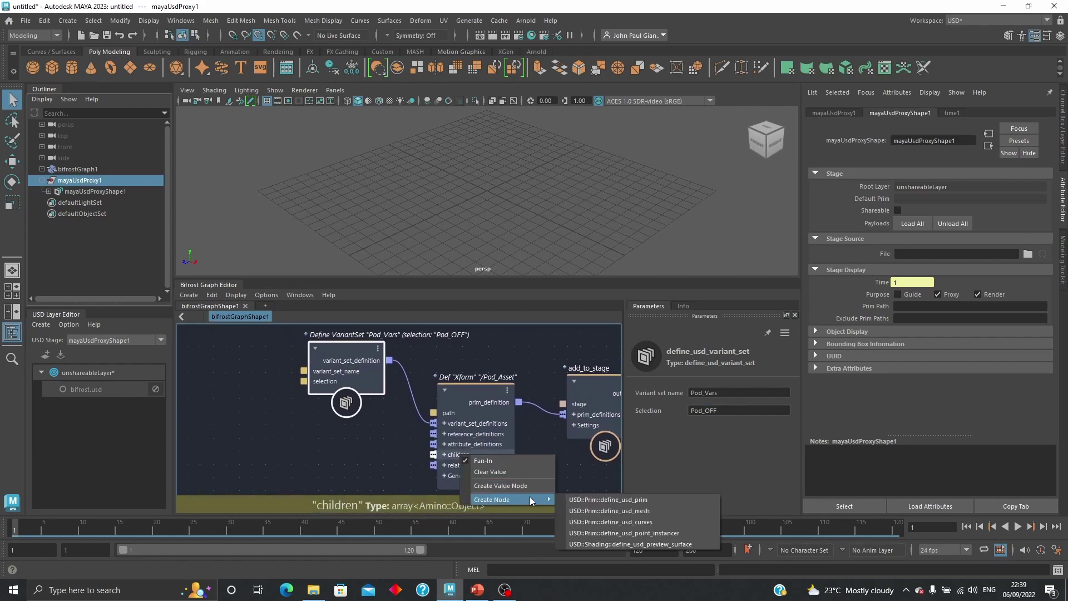
{"action": "left_click", "coordinate": [622, 500]}
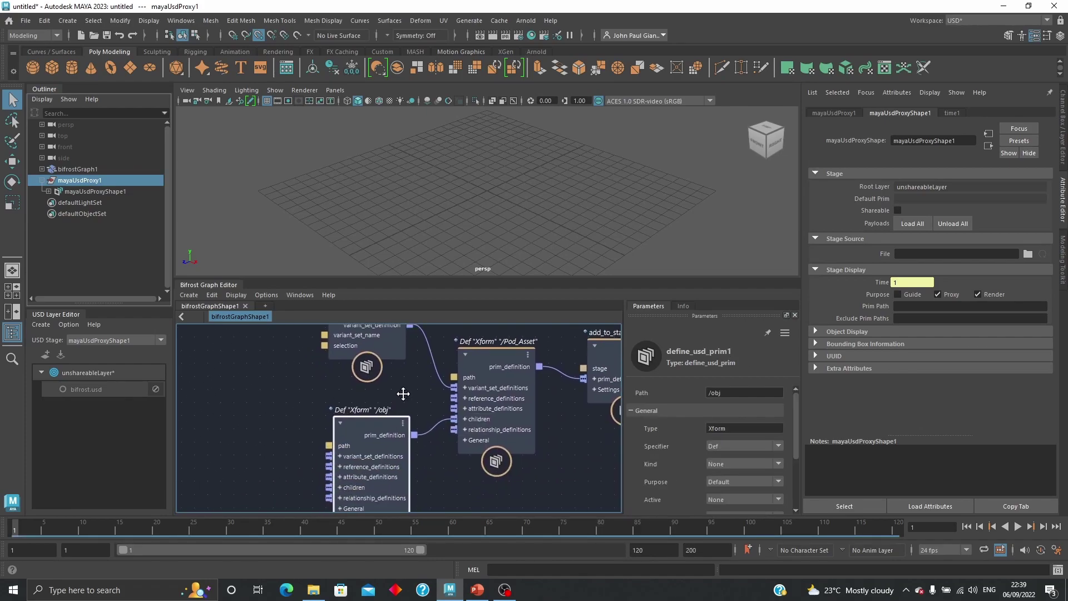
{"action": "left_click", "coordinate": [712, 393]}
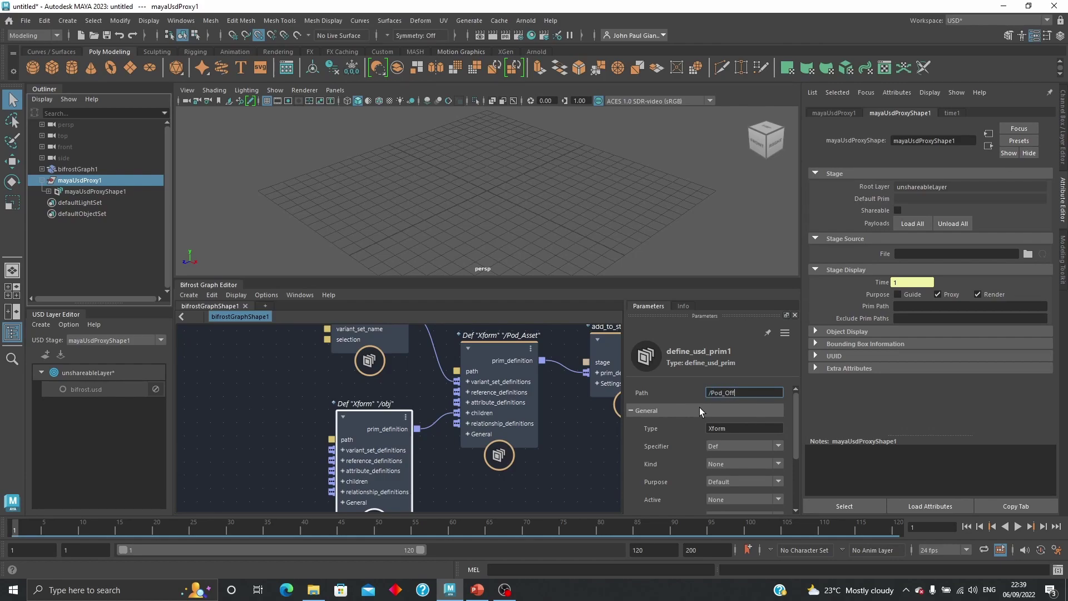
{"action": "key", "text": "Return"}
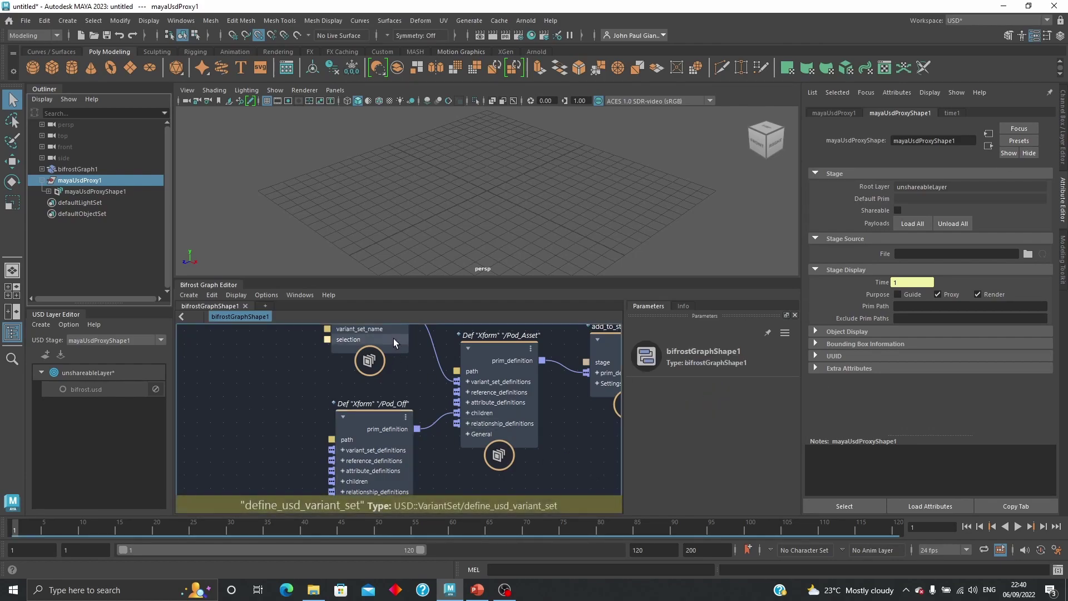
Step: Copy the variant set name Pod_Vars from the variant set node into the Pod_Off prim's variant selection
{"action": "left_click", "coordinate": [394, 333]}
{"action": "left_click", "coordinate": [736, 393]}
{"action": "key", "text": "Return"}
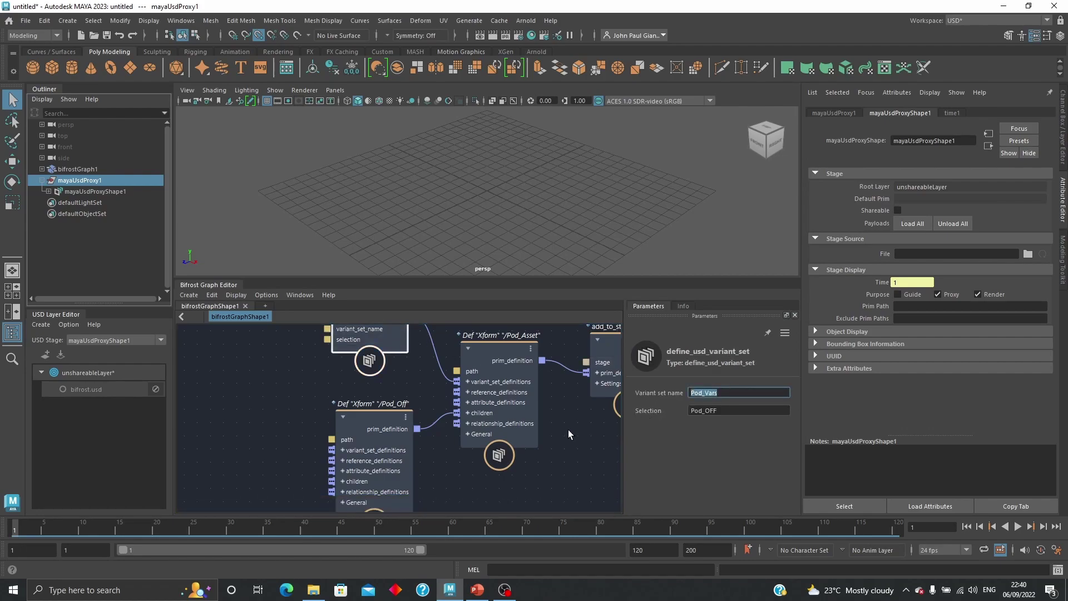
{"action": "middle_click_drag", "start_coordinate": [412, 374], "coordinate": [423, 342], "text": "alt"}
{"action": "left_click", "coordinate": [391, 376]}
{"action": "scroll", "coordinate": [767, 438], "scroll_direction": "down", "scroll_amount": 4}
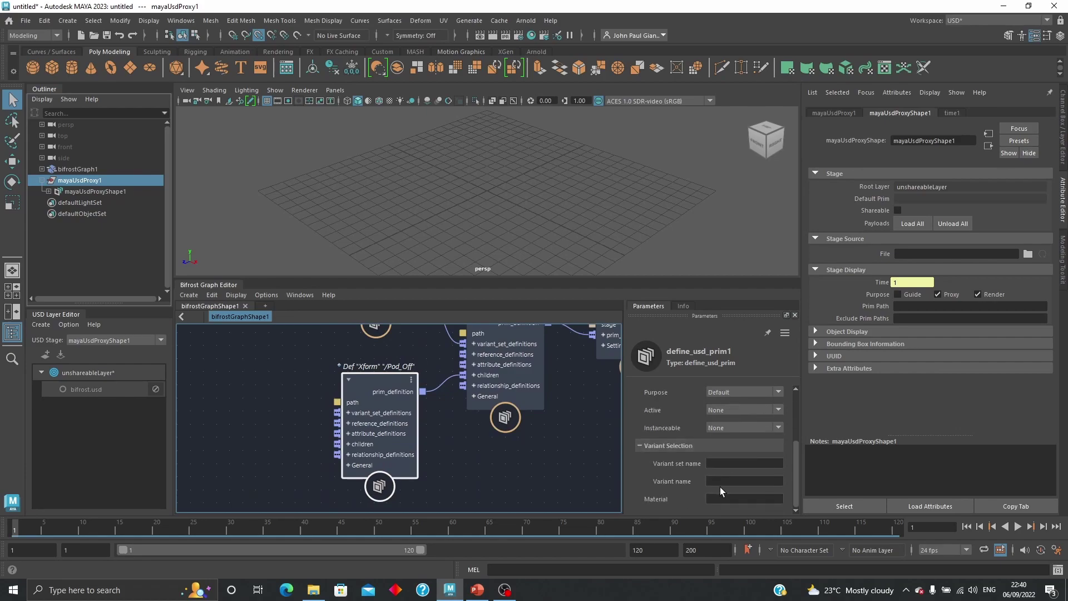
{"action": "left_click", "coordinate": [722, 463]}
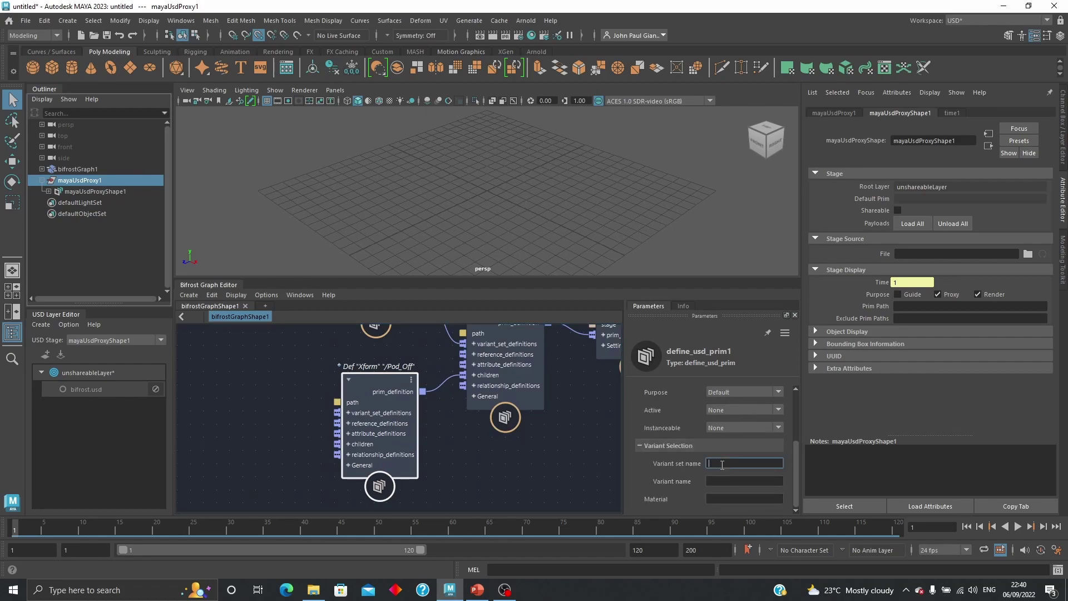
Step: Copy the selection Pod_OFF from the variant set node into the Pod_Off prim's variant name
{"action": "left_click", "coordinate": [415, 346]}
{"action": "middle_click_drag", "start_coordinate": [417, 343], "coordinate": [407, 429], "text": "alt"}
{"action": "left_click", "coordinate": [384, 363]}
{"action": "left_click_drag", "start_coordinate": [722, 410], "coordinate": [680, 410]}
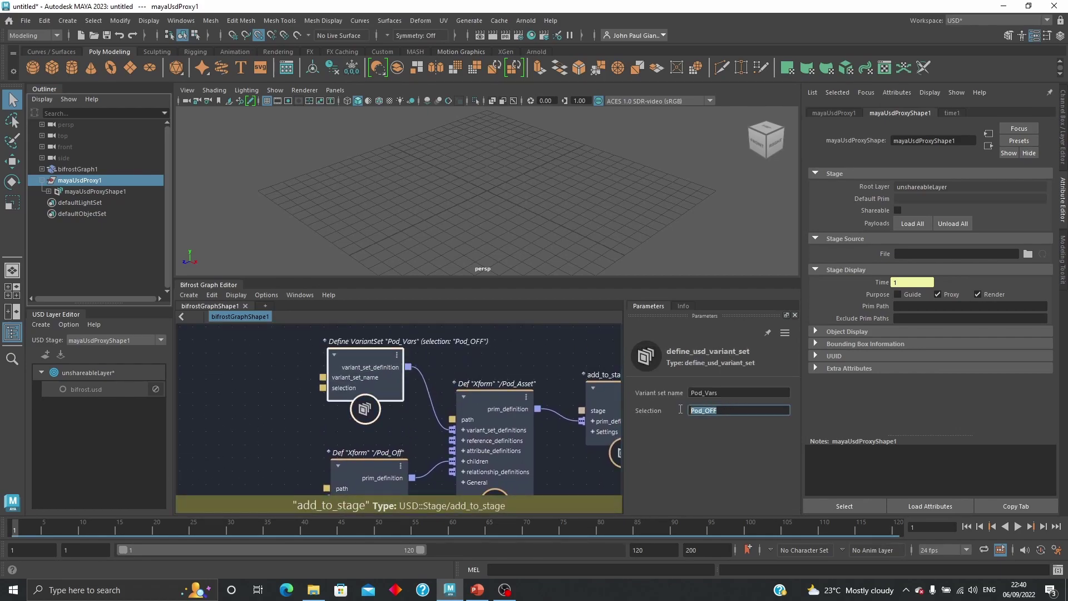
{"action": "middle_click_drag", "start_coordinate": [403, 442], "coordinate": [413, 377], "text": "alt"}
{"action": "left_click", "coordinate": [391, 402]}
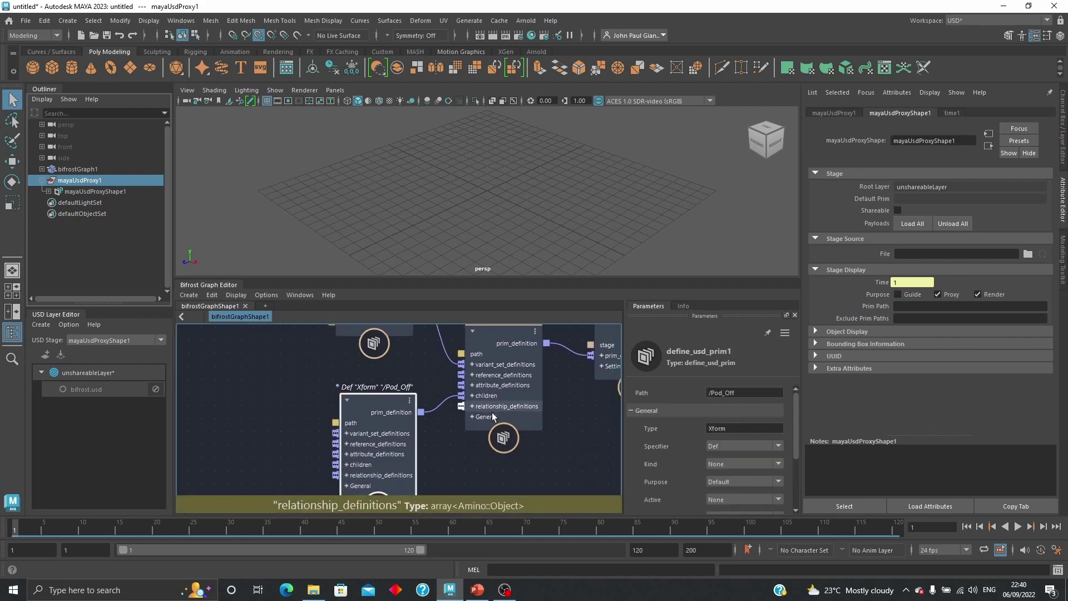
{"action": "scroll", "coordinate": [777, 483], "scroll_direction": "down", "scroll_amount": 4}
{"action": "left_click", "coordinate": [734, 480]}
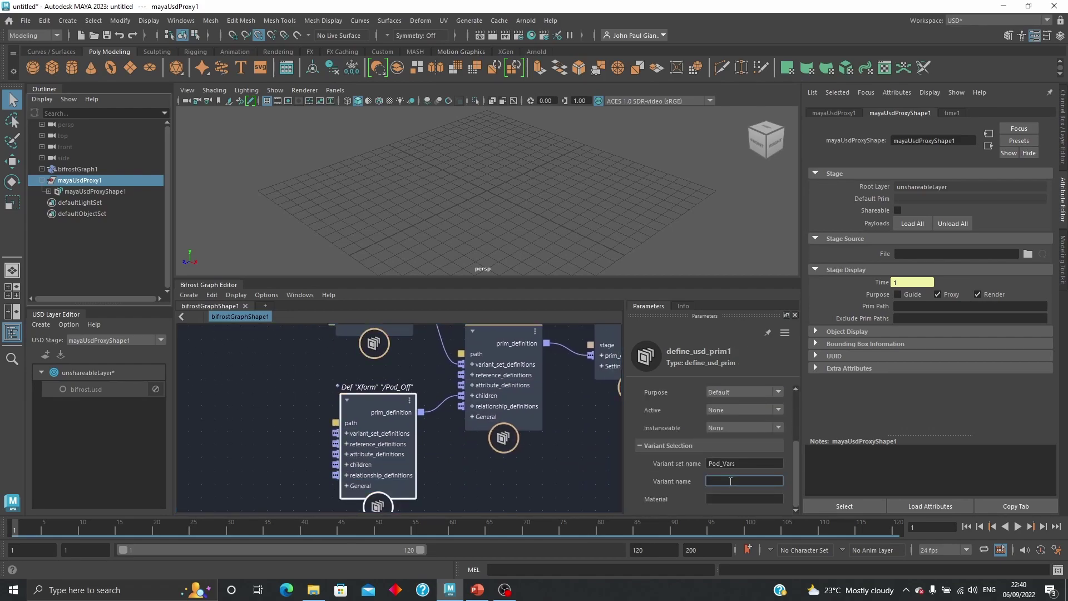
{"action": "middle_click_drag", "start_coordinate": [445, 471], "coordinate": [463, 497], "text": "alt"}
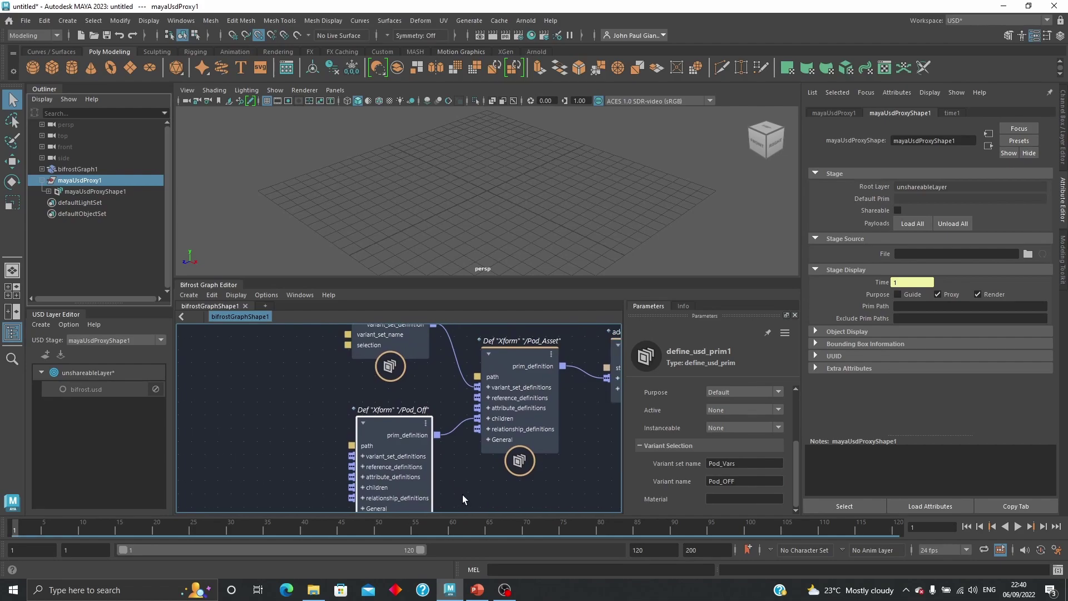
{"action": "middle_click_drag", "start_coordinate": [416, 421], "coordinate": [420, 395], "text": "alt"}
{"action": "left_click_drag", "start_coordinate": [413, 395], "coordinate": [413, 389]}
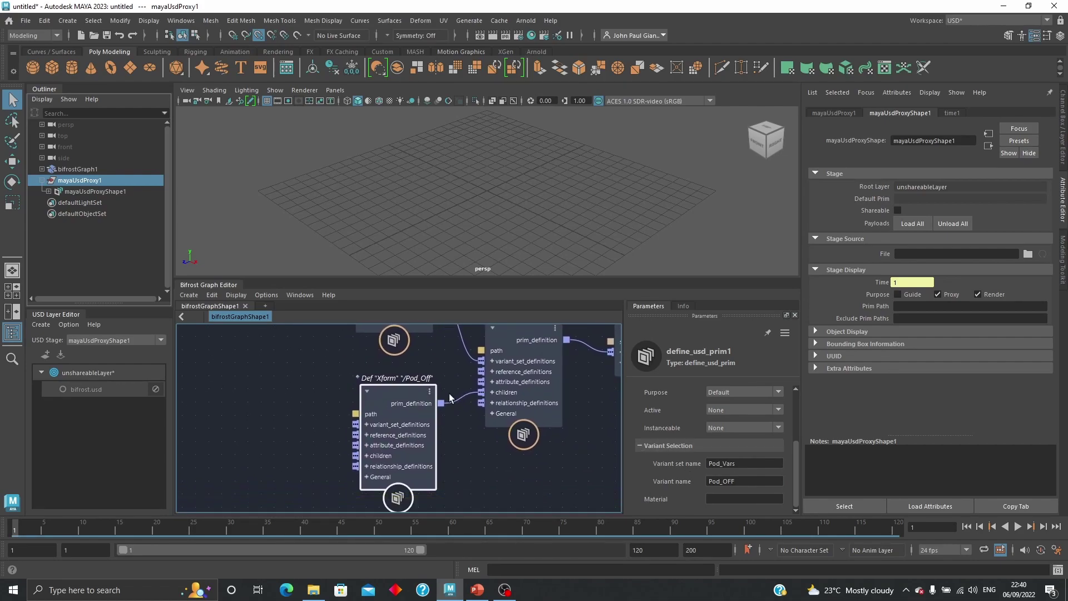
Step: Expand the proxy shape and the Pod_Asset prim in the hierarchy and check the variants in Pod_Asset's Pod_Vars variant set
{"action": "left_click", "coordinate": [49, 191]}
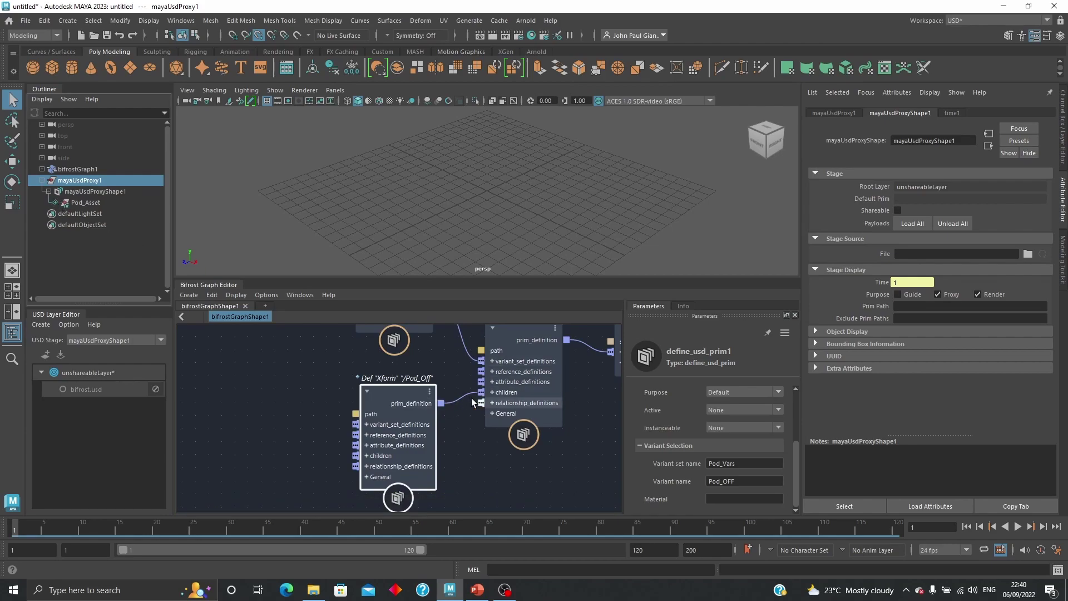
{"action": "left_click", "coordinate": [55, 202]}
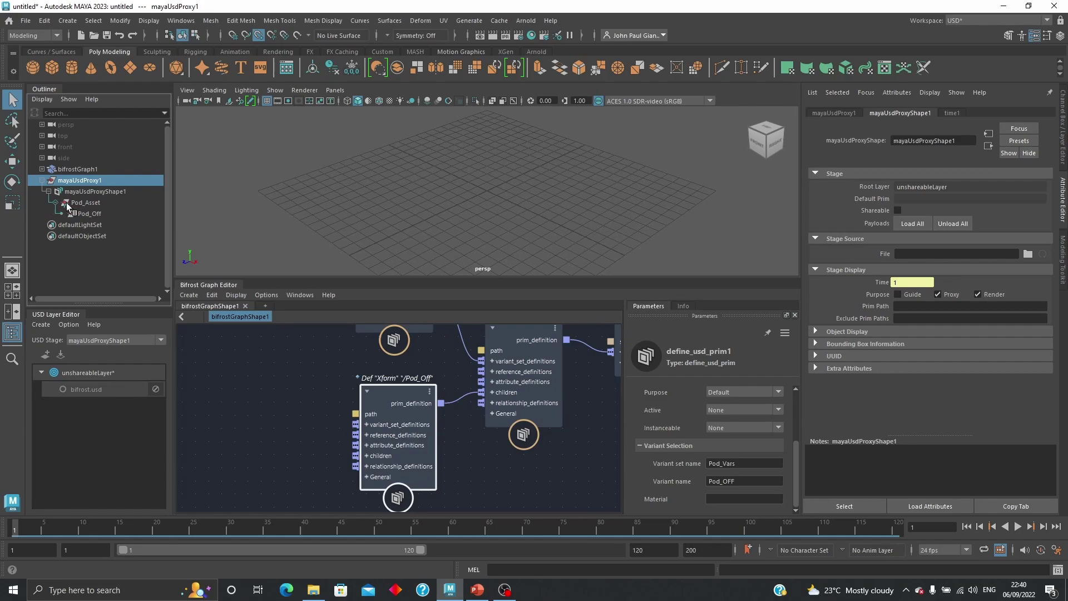
{"action": "right_click", "coordinate": [75, 206]}
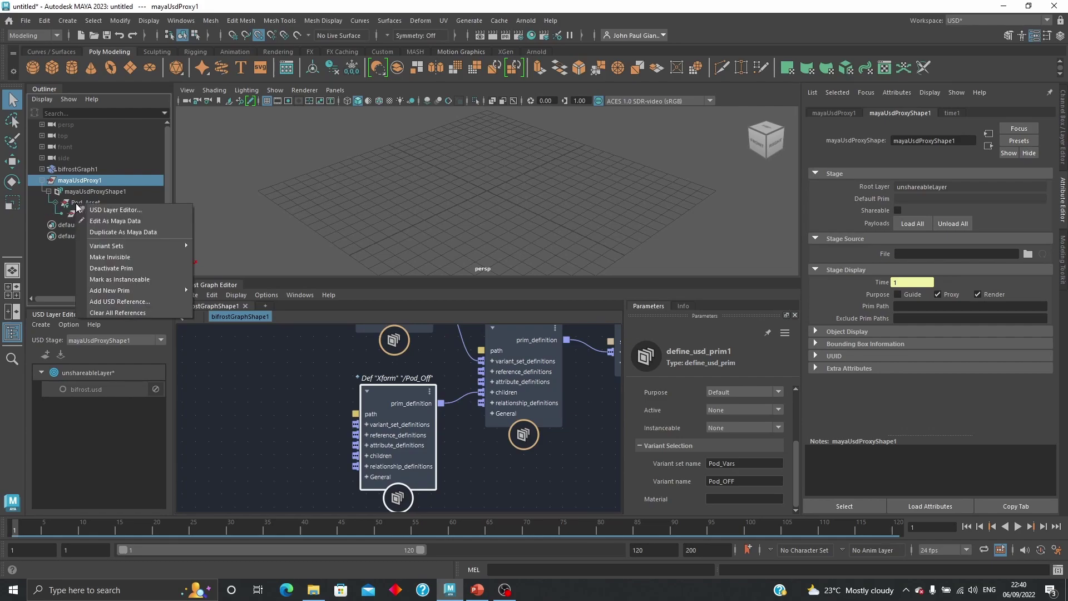
{"action": "mouse_move", "coordinate": [115, 246]}
{"action": "mouse_move", "coordinate": [225, 247]}
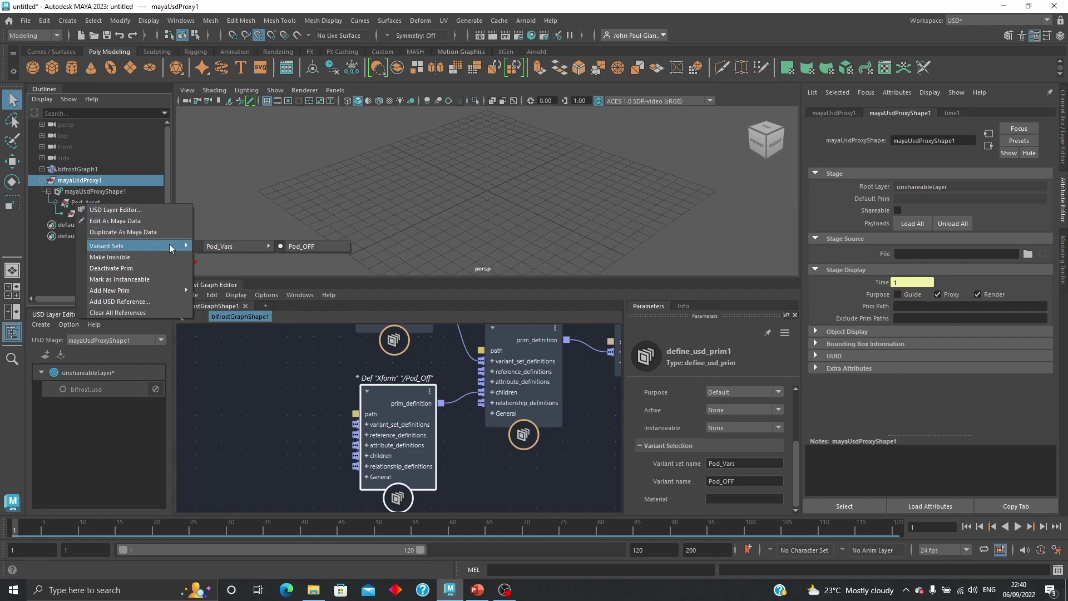
{"action": "left_click", "coordinate": [319, 428]}
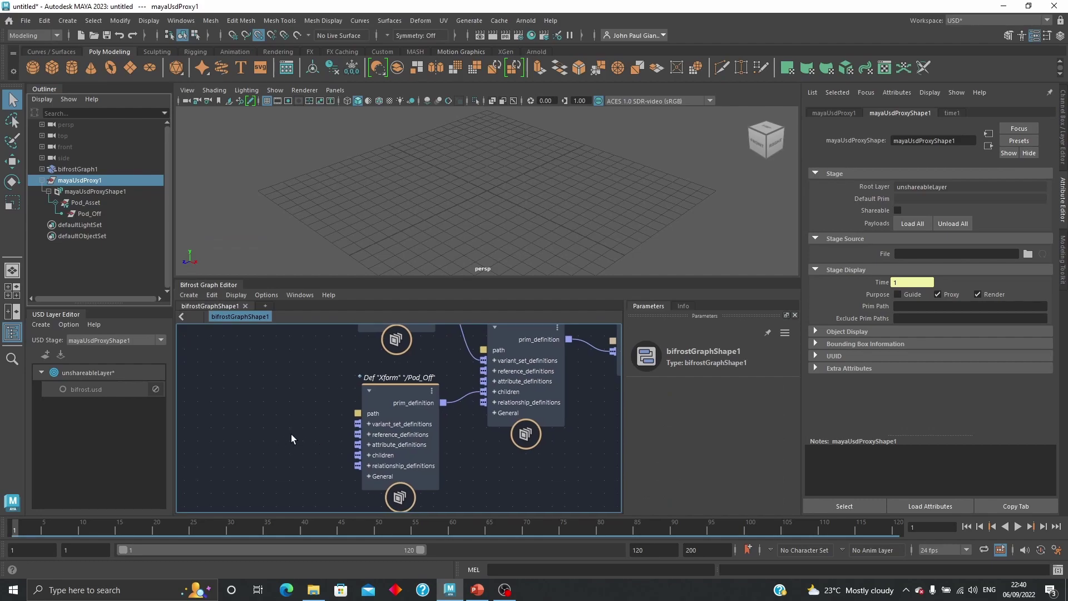
Step: Create a define_usd_reference node feeding the reference definitions of the Pod_Off prim
{"action": "scroll", "coordinate": [291, 434], "scroll_direction": "down", "scroll_amount": 2}
{"action": "middle_click_drag", "start_coordinate": [291, 434], "coordinate": [322, 436], "text": "alt"}
{"action": "right_click", "coordinate": [412, 443]}
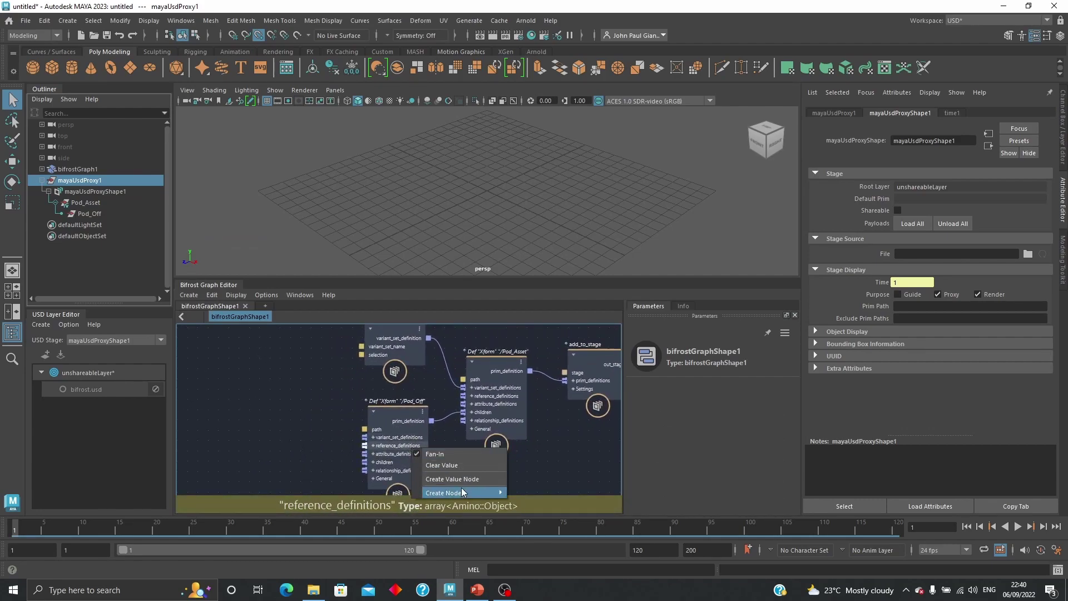
{"action": "left_click", "coordinate": [548, 488]}
{"action": "middle_click_drag", "start_coordinate": [297, 398], "coordinate": [349, 360], "text": "alt"}
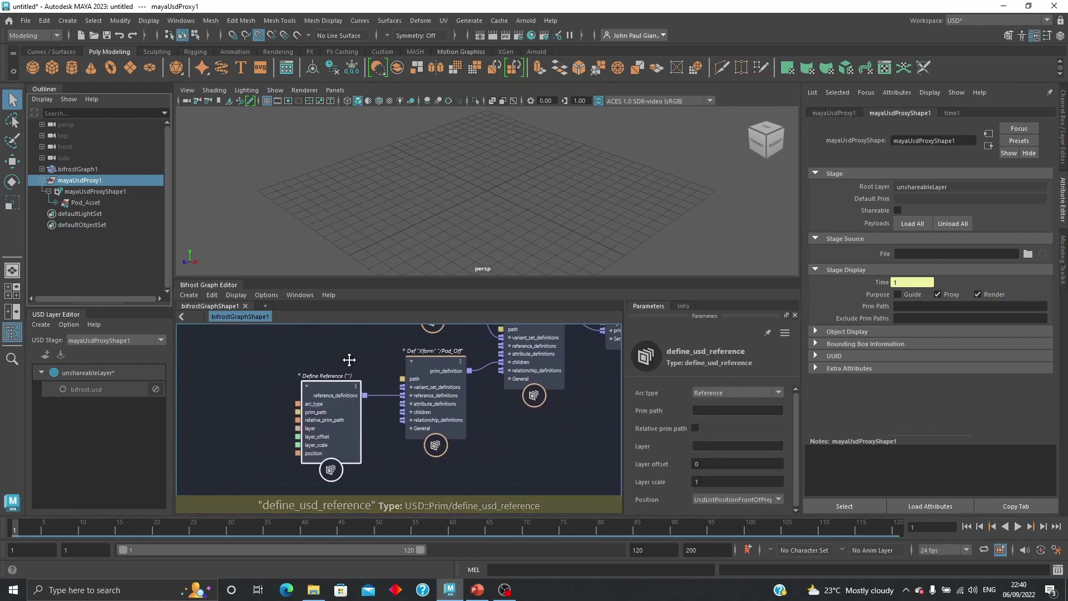
Step: Create an open_usd_layer node feeding the reference node's layer and set its file to Pod_OFF.usd
{"action": "right_click", "coordinate": [334, 429]}
{"action": "left_click", "coordinate": [484, 462]}
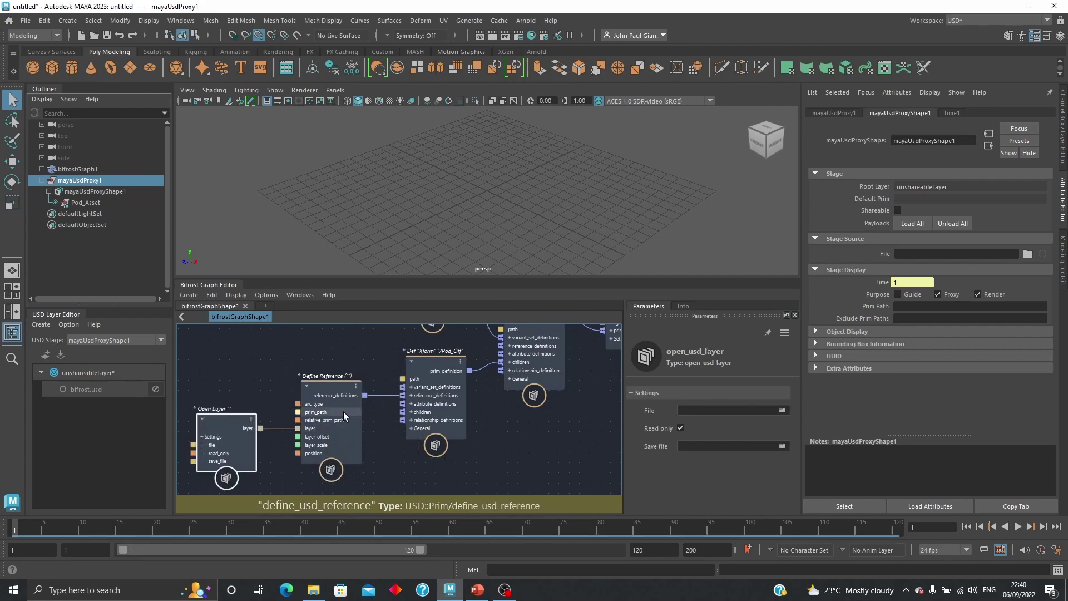
{"action": "left_click", "coordinate": [782, 410]}
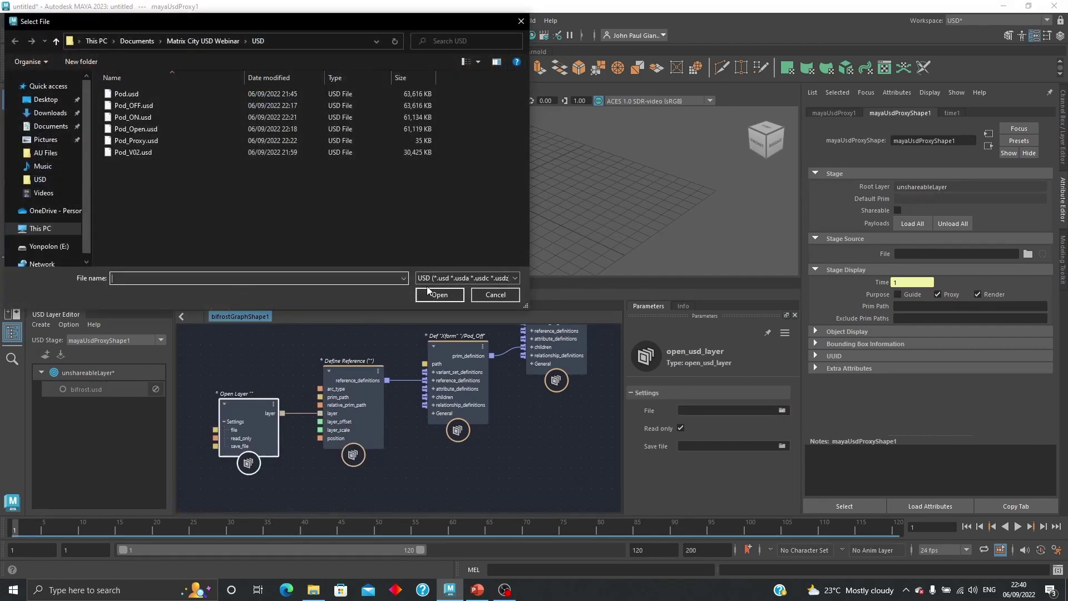
{"action": "left_click", "coordinate": [136, 105]}
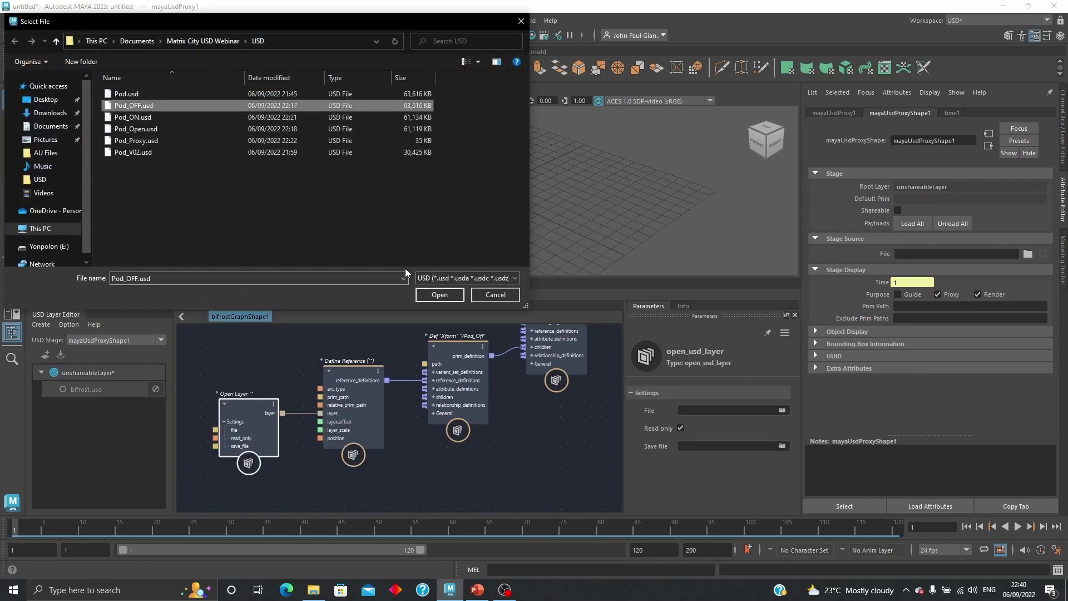
{"action": "left_click", "coordinate": [438, 295]}
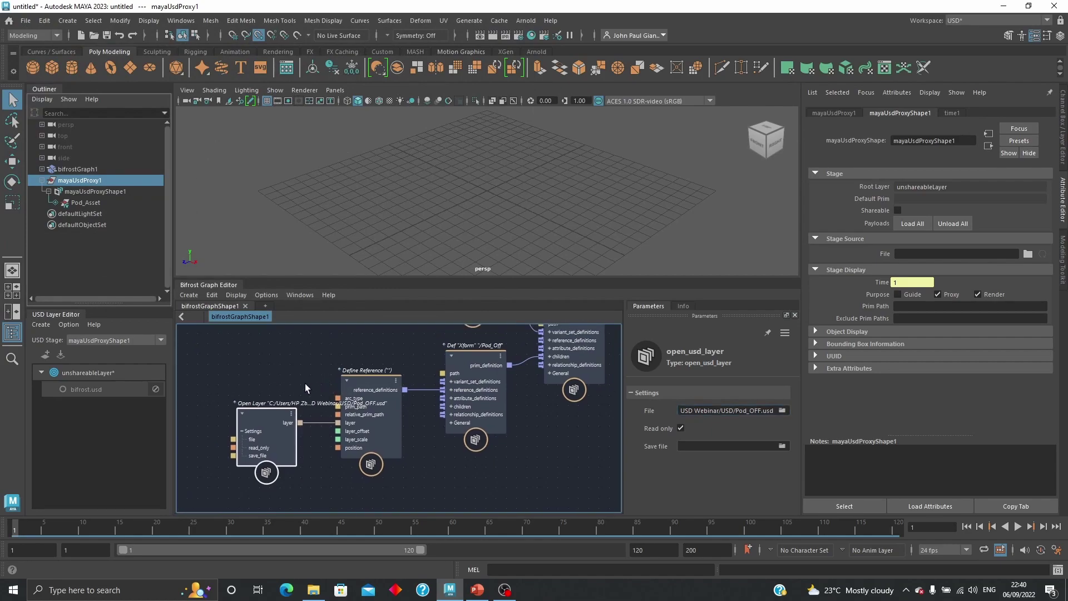
Step: Enable the Proxy purpose in the stage display settings of mayaUsdProxyShape1
{"action": "middle_click_drag", "start_coordinate": [328, 364], "coordinate": [274, 376], "text": "alt"}
{"action": "mouse_move", "coordinate": [568, 449]}
{"action": "middle_mouse_down", "text": "alt"}
{"action": "mouse_move", "coordinate": [439, 481]}
{"action": "mouse_move", "coordinate": [551, 444]}
{"action": "middle_mouse_up", "text": "alt"}
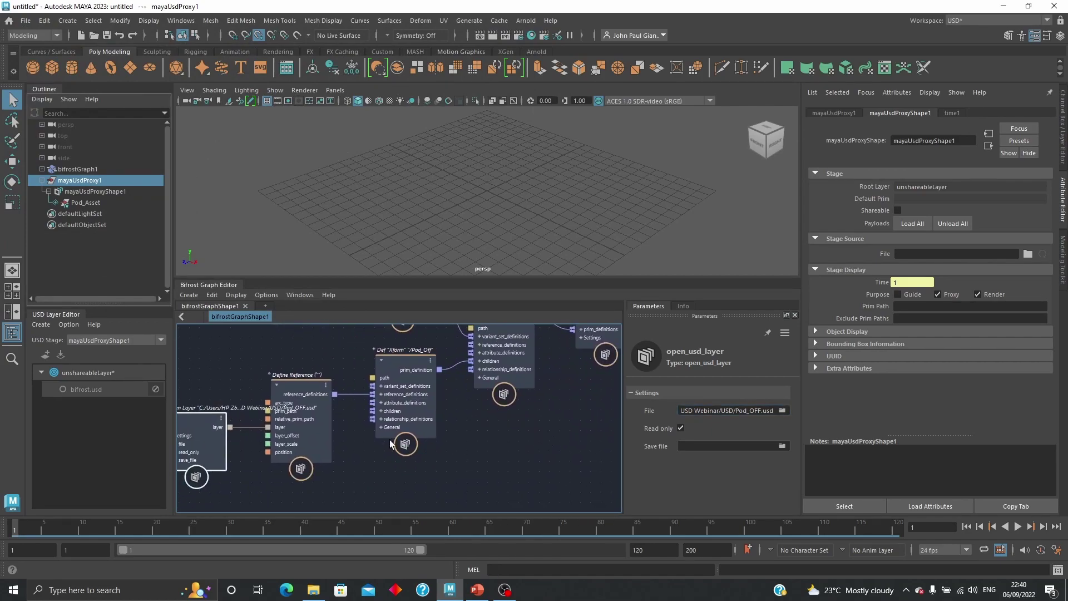
{"action": "middle_click_drag", "start_coordinate": [361, 469], "coordinate": [432, 469], "text": "alt"}
{"action": "middle_click_drag", "start_coordinate": [551, 447], "coordinate": [445, 483]}
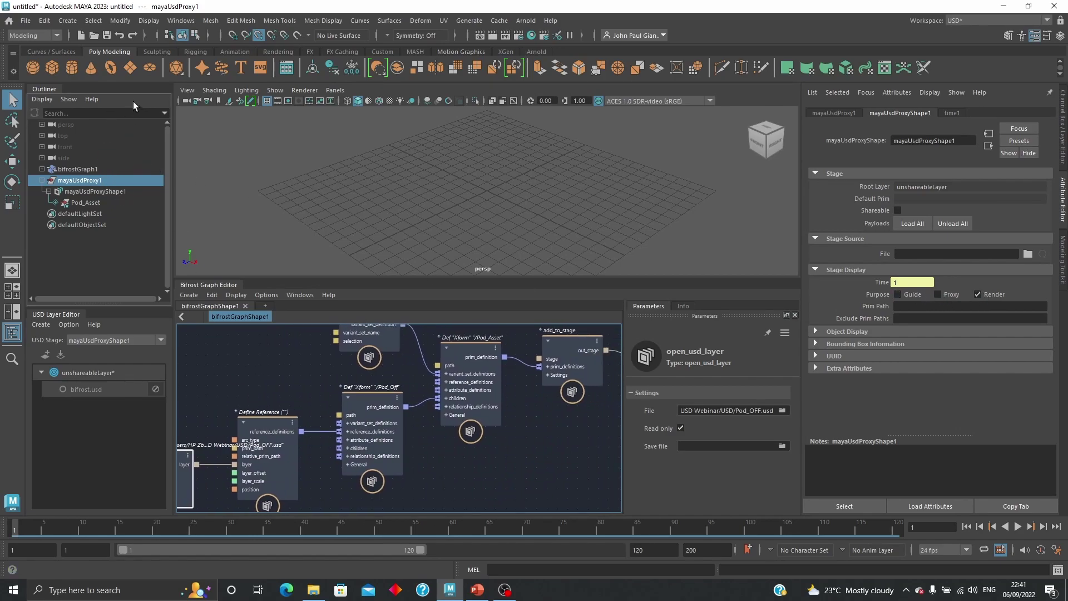
{"action": "left_click", "coordinate": [938, 294]}
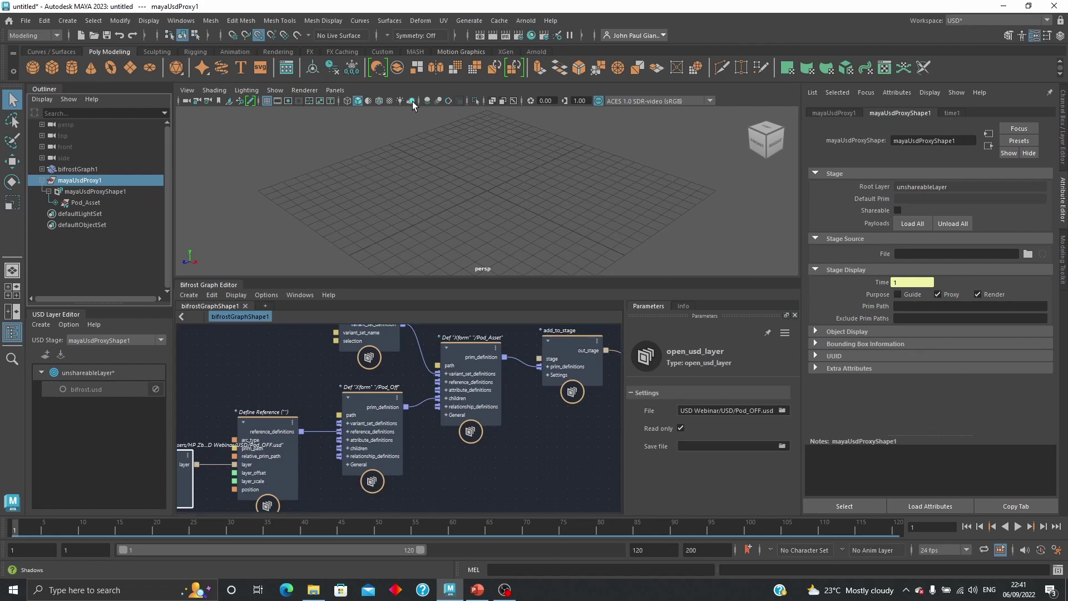
Step: Frame the referenced pod model in the perspective view and examine it from several sides
{"action": "key", "text": "f"}
{"action": "left_click_drag", "start_coordinate": [463, 234], "coordinate": [594, 188], "text": "alt"}
{"action": "scroll", "coordinate": [642, 230], "scroll_direction": "up", "scroll_amount": 3}
{"action": "left_click", "coordinate": [594, 188]}
{"action": "middle_click_drag", "start_coordinate": [575, 189], "coordinate": [539, 206], "text": "alt"}
{"action": "right_click_drag", "start_coordinate": [539, 206], "coordinate": [658, 241], "text": "alt"}
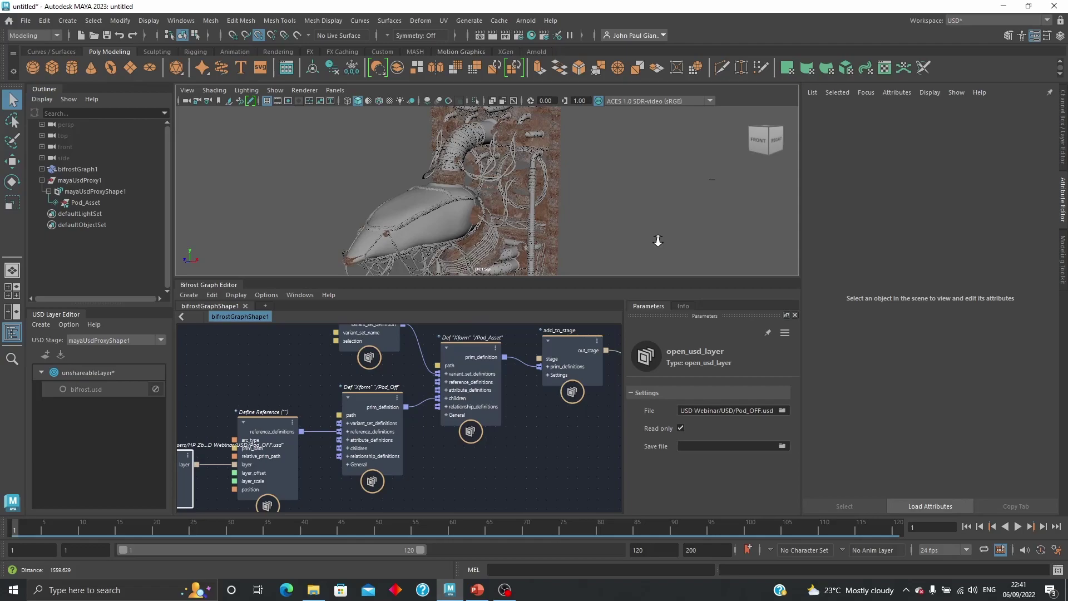
{"action": "left_click_drag", "start_coordinate": [560, 216], "coordinate": [627, 216], "text": "alt"}
{"action": "right_click_drag", "start_coordinate": [627, 216], "coordinate": [562, 226], "text": "alt"}
{"action": "middle_click_drag", "start_coordinate": [561, 227], "coordinate": [539, 194], "text": "alt"}
{"action": "left_click_drag", "start_coordinate": [539, 194], "coordinate": [595, 197], "text": "alt"}
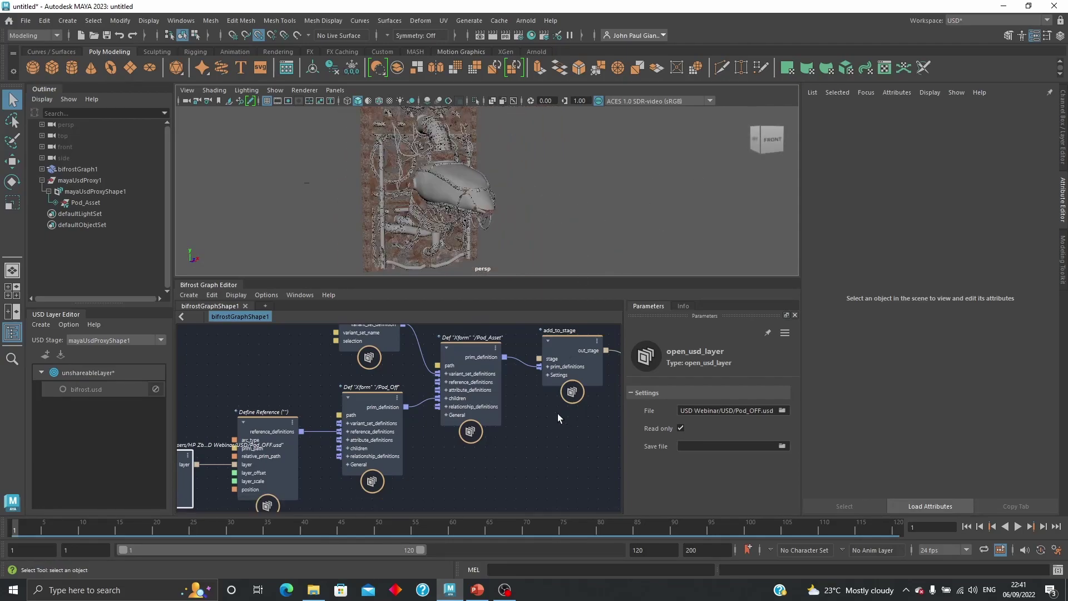
Step: Rearrange the graph by moving the Pod_Off branch clear of the variant set node and aligning its reference and layer nodes
{"action": "right_click_drag", "start_coordinate": [568, 464], "coordinate": [496, 460], "text": "alt"}
{"action": "middle_click_drag", "start_coordinate": [551, 462], "coordinate": [488, 450], "text": "alt"}
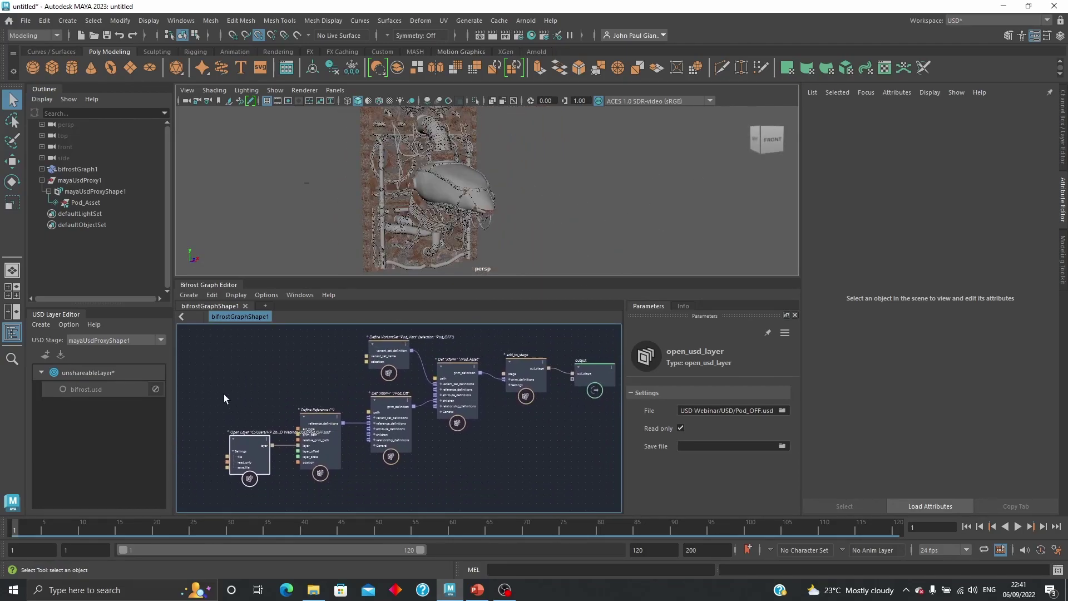
{"action": "left_click_drag", "start_coordinate": [223, 396], "coordinate": [384, 455]}
{"action": "left_click_drag", "start_coordinate": [392, 419], "coordinate": [327, 388]}
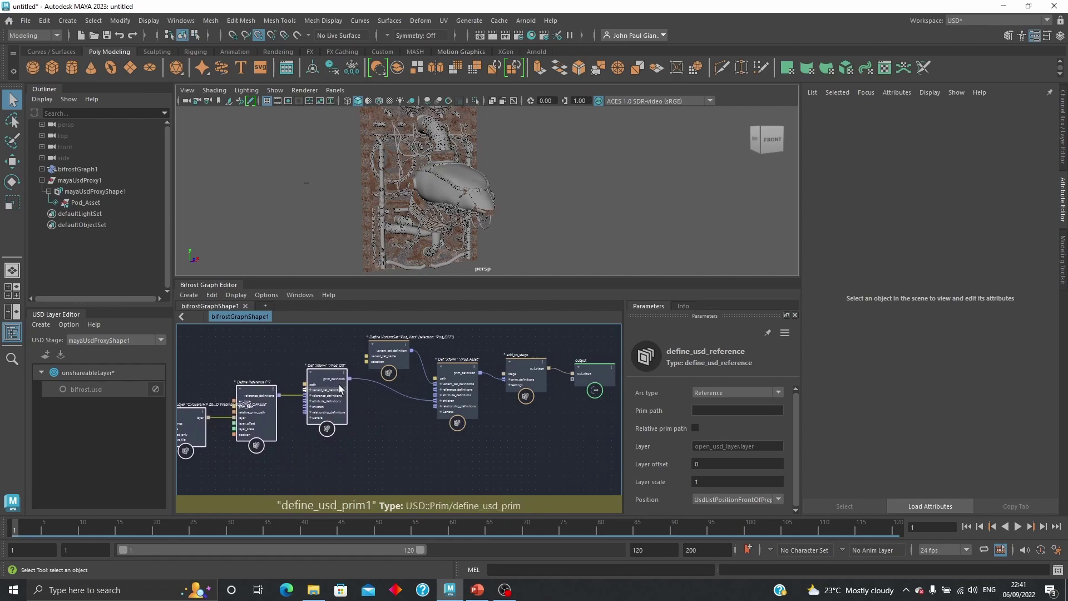
{"action": "left_click_drag", "start_coordinate": [394, 341], "coordinate": [399, 324]}
{"action": "middle_click_drag", "start_coordinate": [393, 409], "coordinate": [477, 414], "text": "alt"}
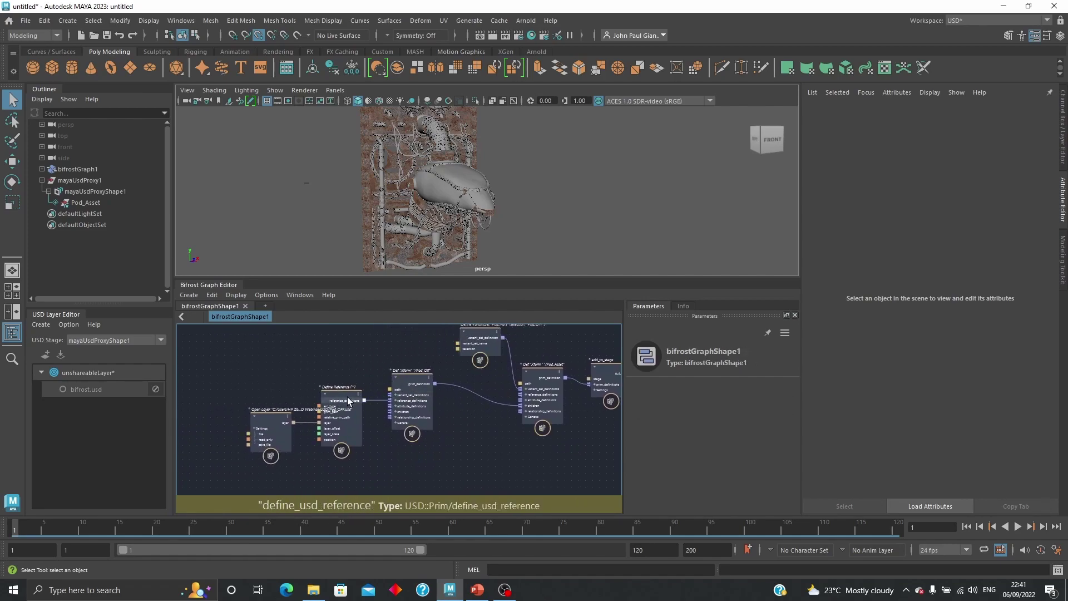
{"action": "left_click_drag", "start_coordinate": [350, 402], "coordinate": [351, 394]}
{"action": "left_click_drag", "start_coordinate": [281, 418], "coordinate": [279, 401]}
Step: Duplicate the open layer, reference and Pod_Off prim nodes together and place the copies below the originals
{"action": "left_click_drag", "start_coordinate": [240, 352], "coordinate": [401, 412]}
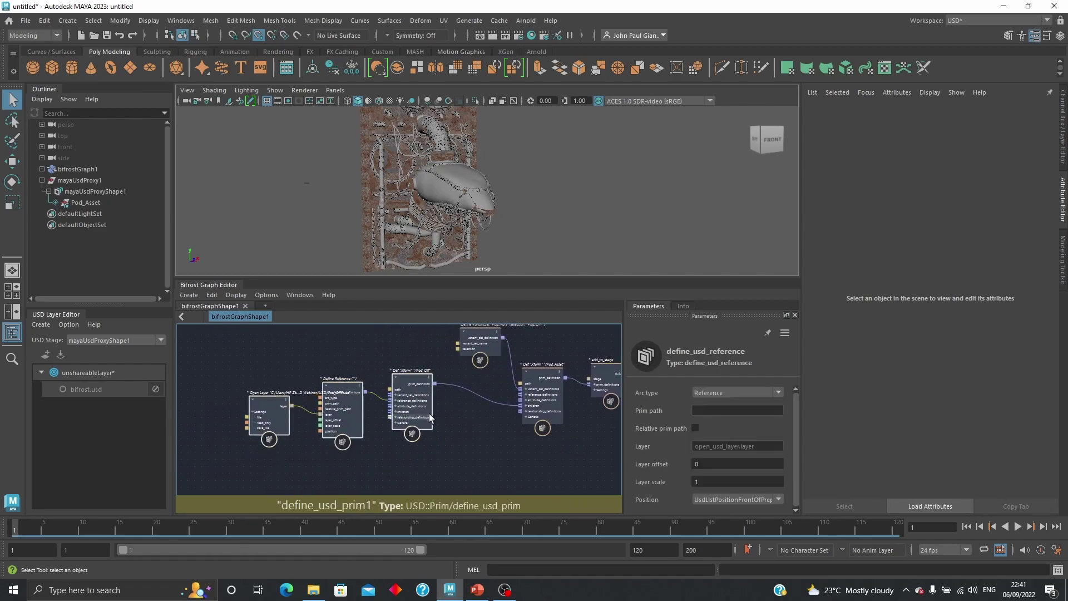
{"action": "key", "text": "ctrl+c"}
{"action": "key", "text": "ctrl+v"}
{"action": "left_click_drag", "start_coordinate": [506, 446], "coordinate": [405, 487]}
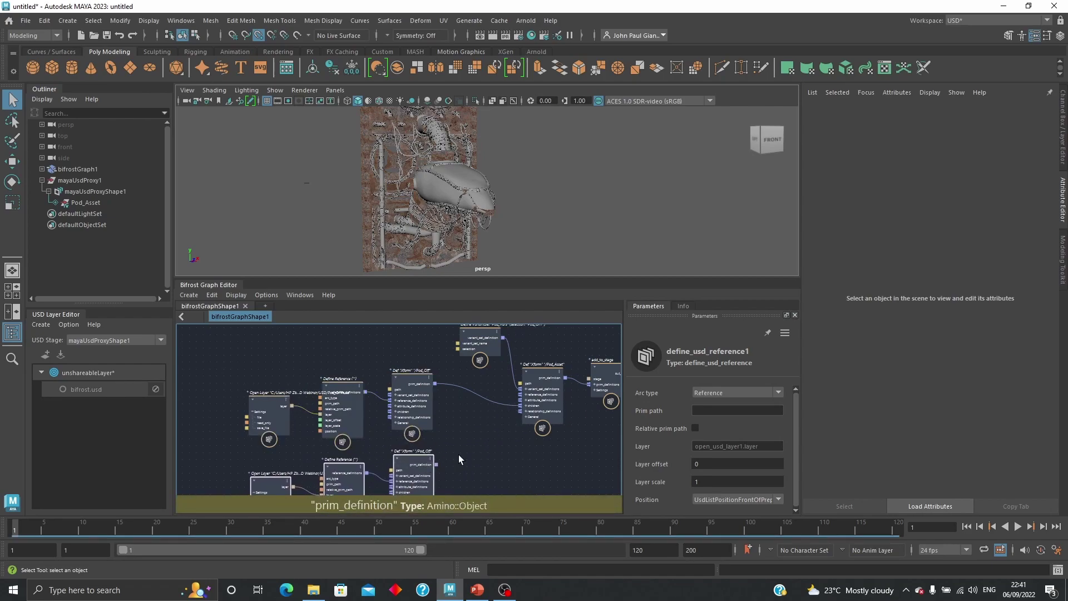
Step: Set the duplicated prim's path to /Pod_ON and its variant name to Pod_ON
{"action": "middle_click_drag", "start_coordinate": [458, 456], "coordinate": [445, 417]}
{"action": "left_click", "coordinate": [391, 421]}
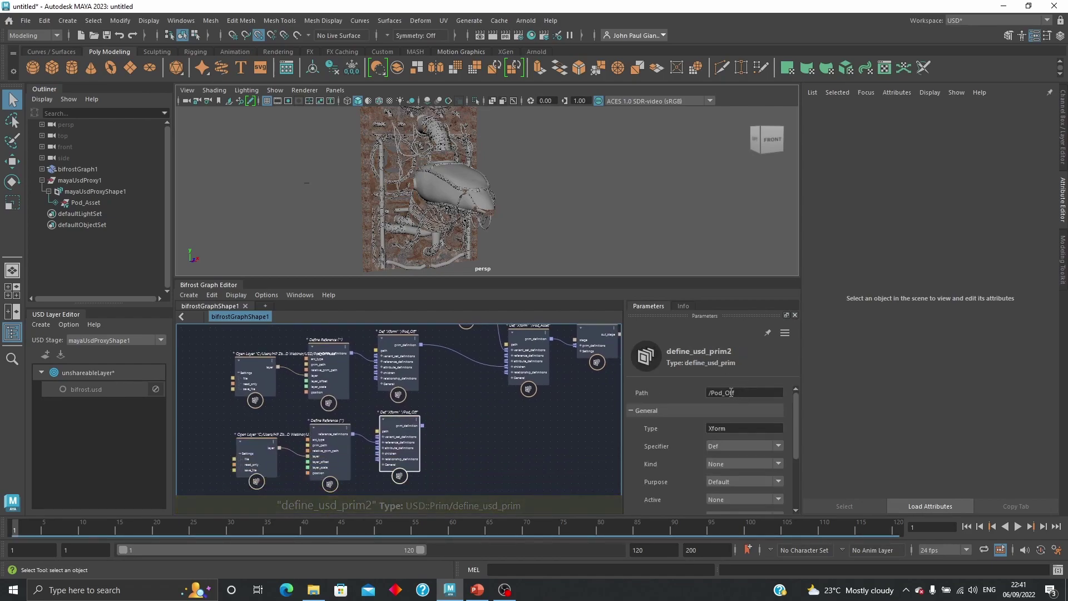
{"action": "left_click_drag", "start_coordinate": [726, 392], "coordinate": [742, 393]}
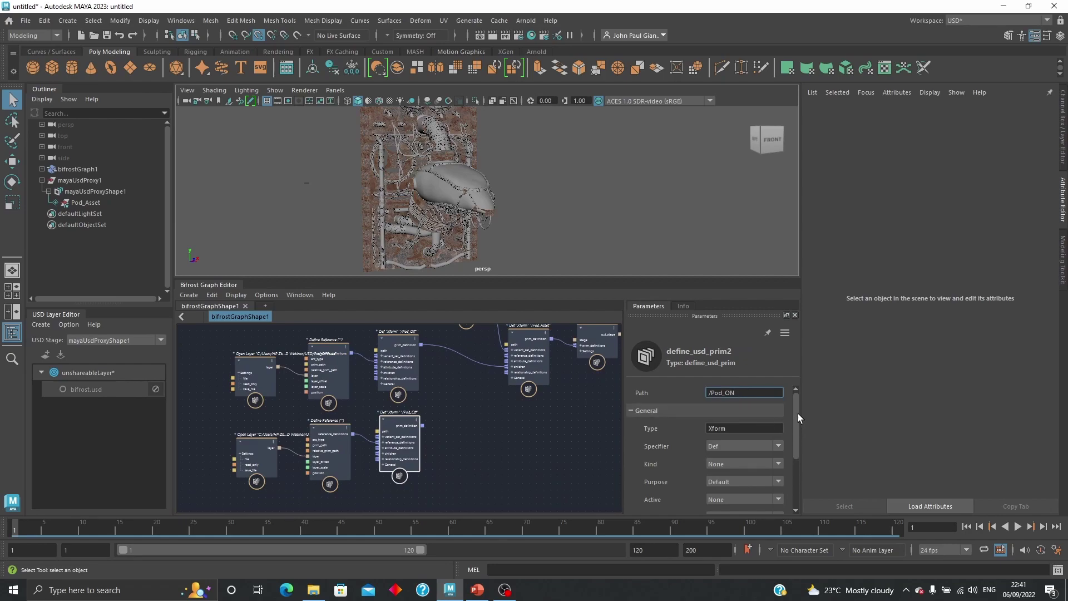
{"action": "left_click_drag", "start_coordinate": [799, 418], "coordinate": [795, 468]}
{"action": "left_click_drag", "start_coordinate": [724, 481], "coordinate": [743, 483]}
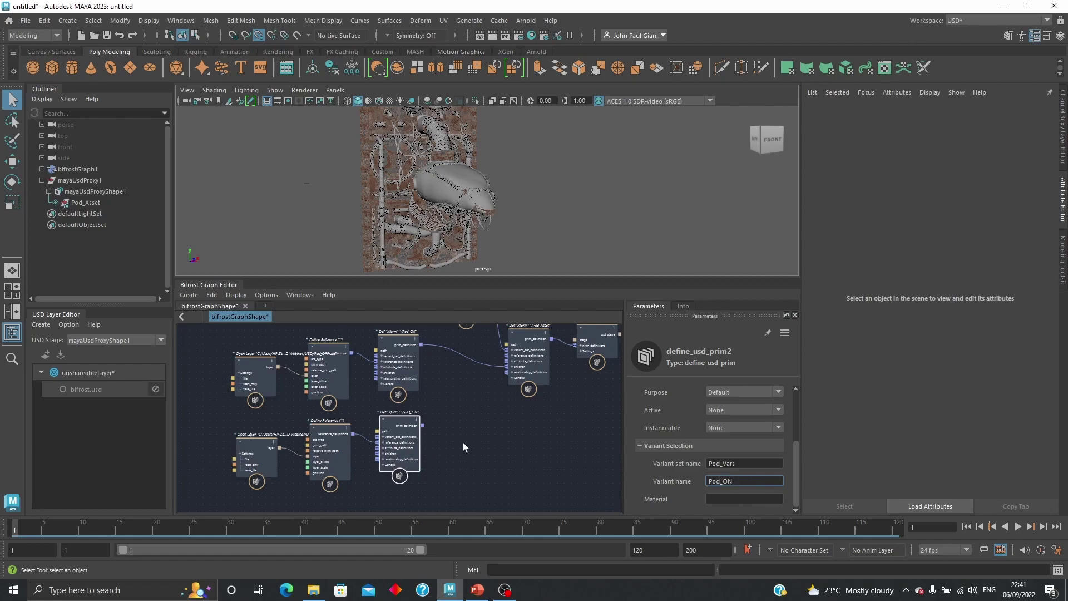
{"action": "left_click", "coordinate": [453, 429]}
Step: Set the duplicated open_usd_layer node's file to Pod_ON.usd and connect the Pod_ON prim definition to the Pod_Asset prim's children
{"action": "left_click", "coordinate": [256, 446]}
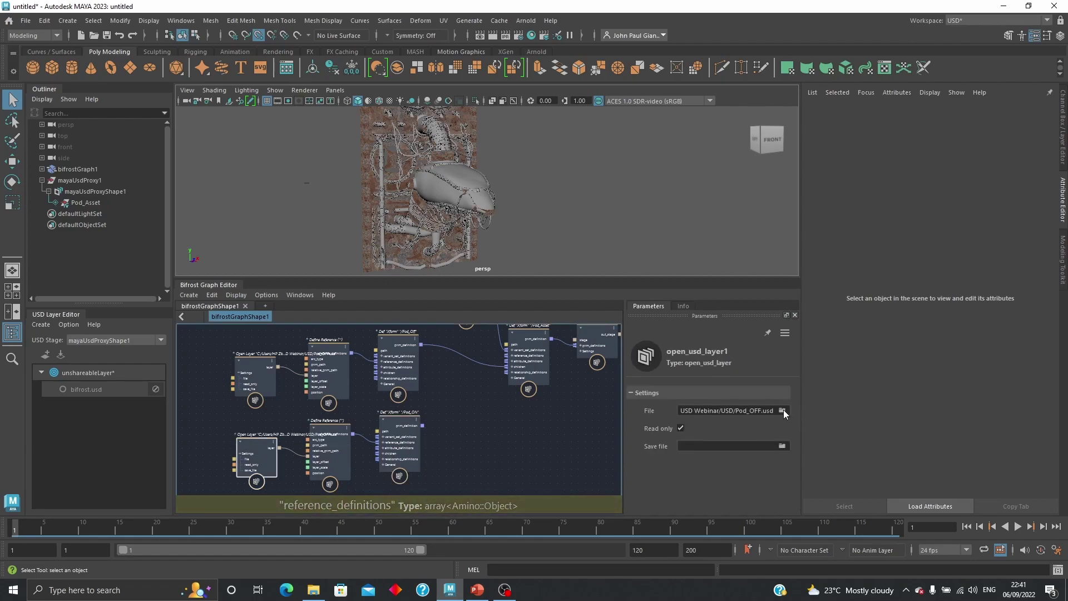
{"action": "left_click", "coordinate": [782, 410]}
{"action": "left_click", "coordinate": [148, 118]}
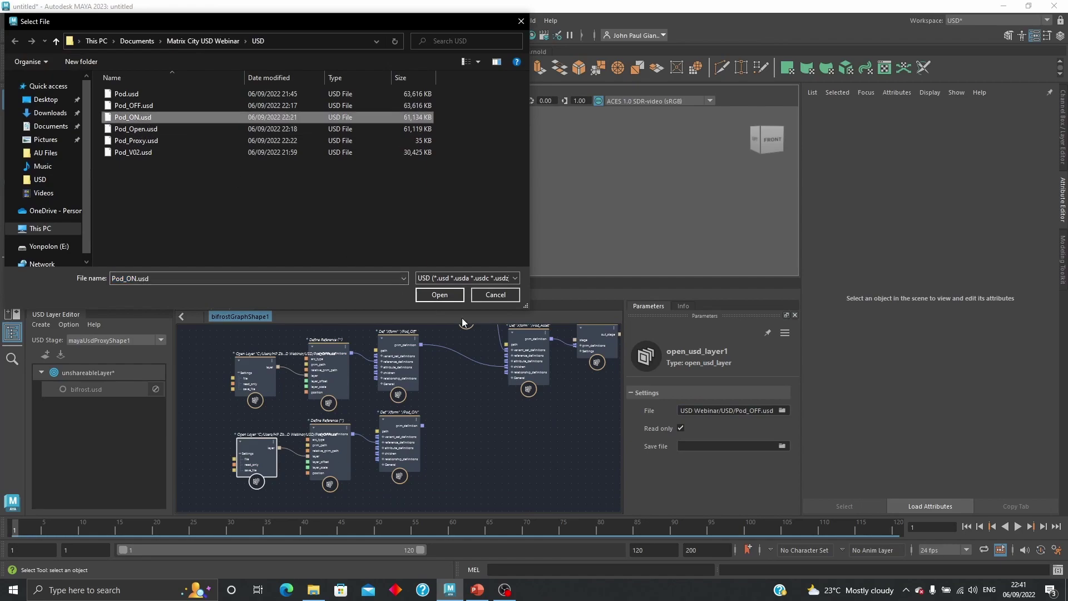
{"action": "left_click", "coordinate": [450, 296]}
{"action": "left_click_drag", "start_coordinate": [422, 425], "coordinate": [505, 366]}
{"action": "middle_click_drag", "start_coordinate": [576, 386], "coordinate": [563, 416], "text": "alt"}
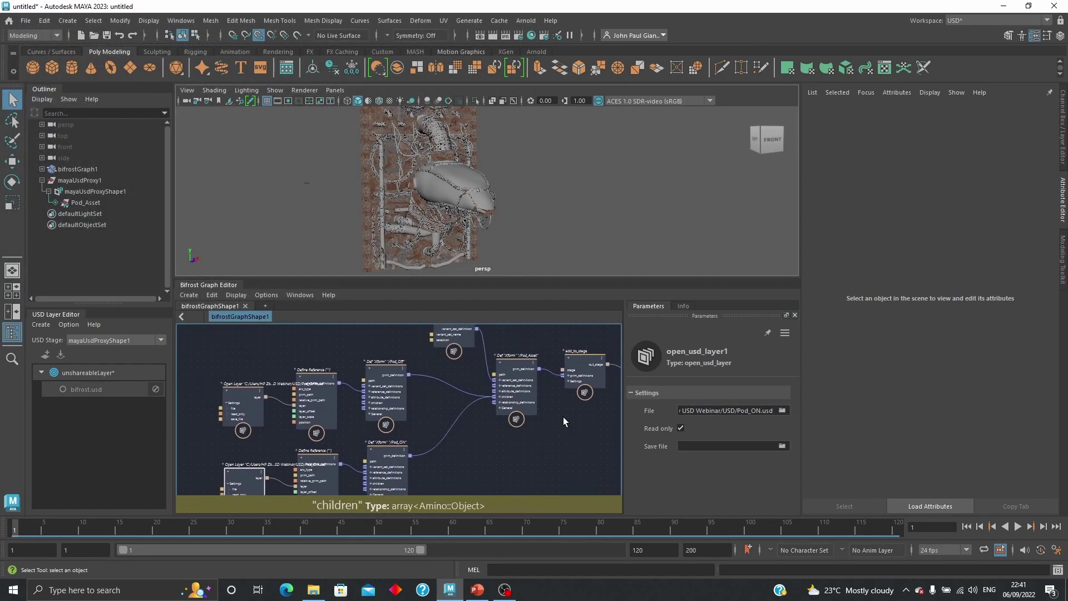
Step: Switch Pod_Asset's Pod_Vars variant to Pod_ON and back to Pod_OFF, examining the pod model up close
{"action": "left_click", "coordinate": [91, 201]}
{"action": "right_click", "coordinate": [96, 206]}
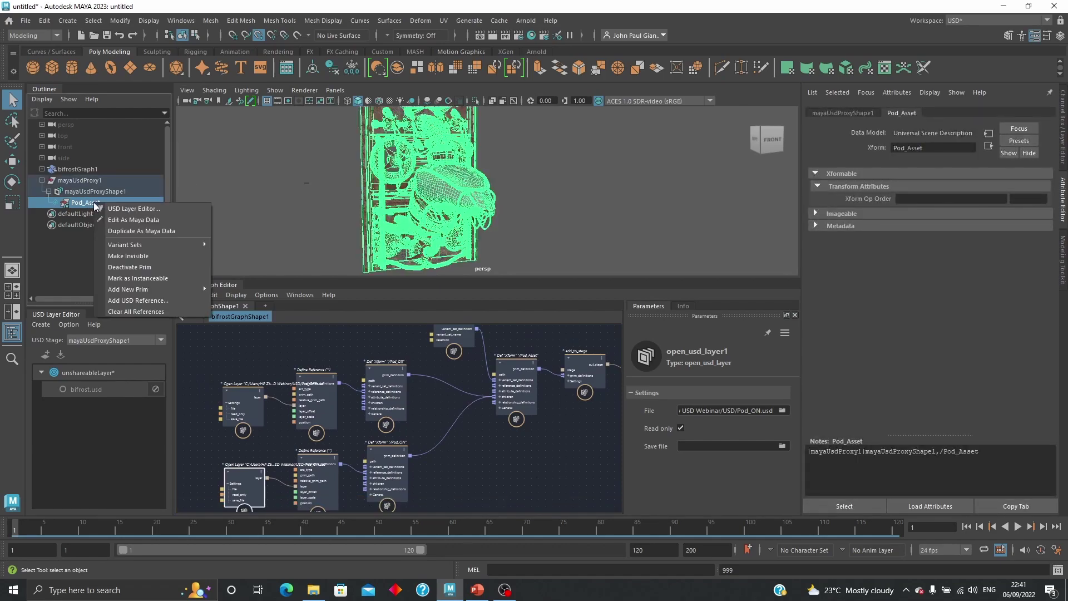
{"action": "mouse_move", "coordinate": [167, 244]}
{"action": "mouse_move", "coordinate": [260, 245]}
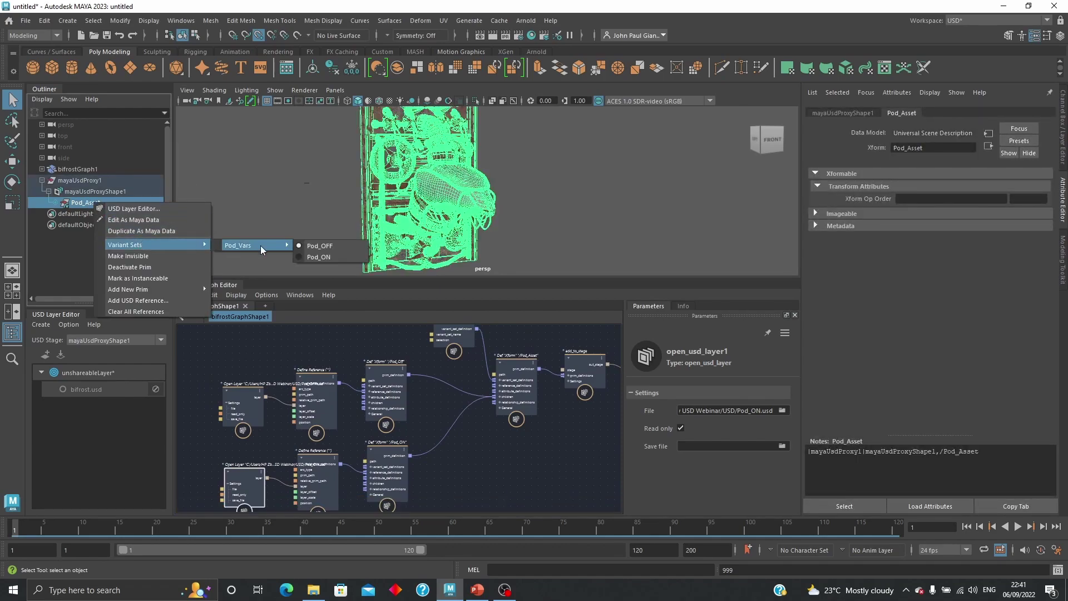
{"action": "left_click", "coordinate": [326, 255]}
{"action": "left_click_drag", "start_coordinate": [528, 159], "coordinate": [576, 208], "text": "alt"}
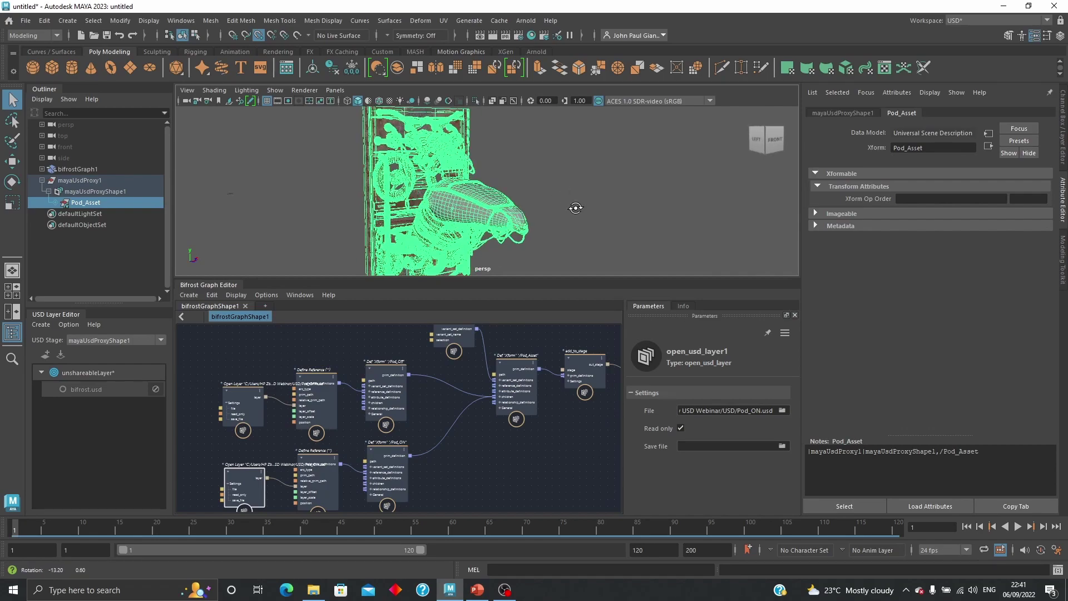
{"action": "scroll", "coordinate": [575, 221], "scroll_direction": "up", "scroll_amount": 8}
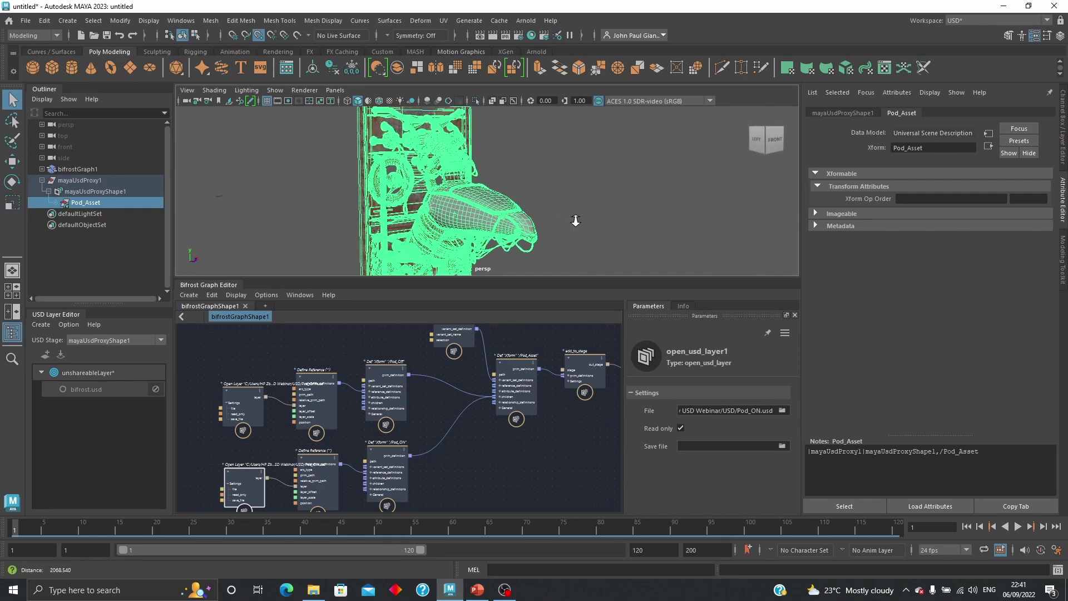
{"action": "right_click", "coordinate": [106, 206]}
{"action": "mouse_move", "coordinate": [167, 231]}
{"action": "mouse_move", "coordinate": [261, 245]}
{"action": "left_click", "coordinate": [338, 250]}
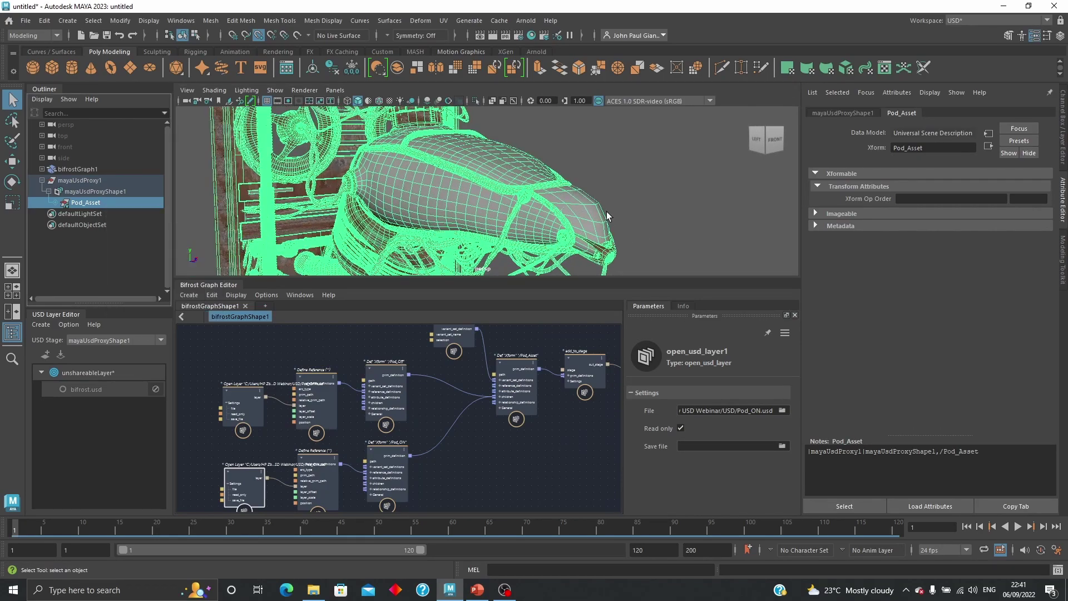
{"action": "left_click_drag", "start_coordinate": [608, 216], "coordinate": [492, 226], "text": "alt"}
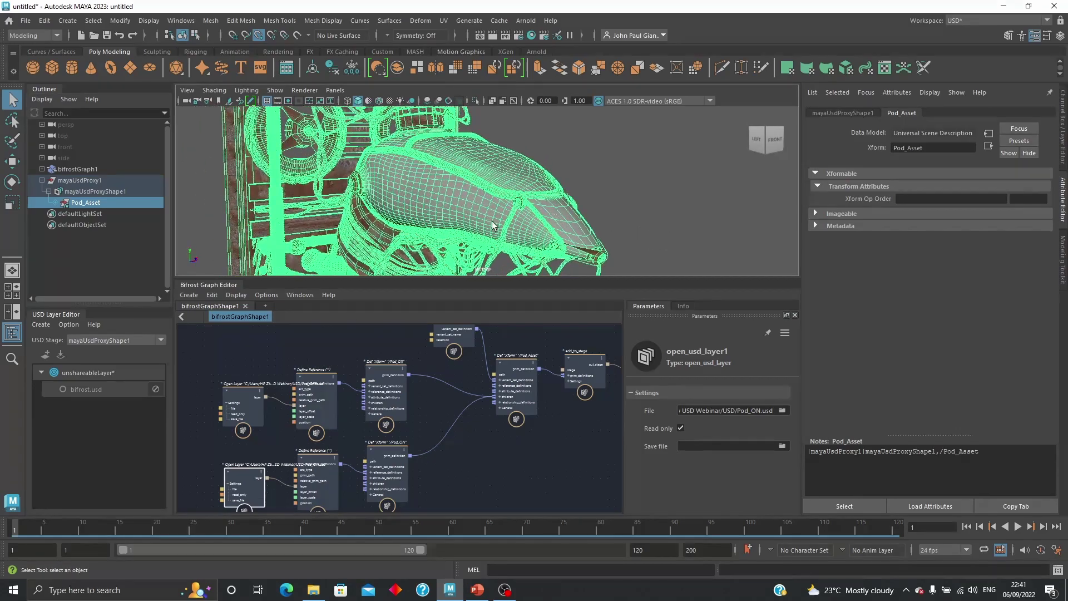
Step: Group the open layer node of the Pod_ON branch into a compound
{"action": "right_click_drag", "start_coordinate": [516, 457], "coordinate": [501, 465], "text": "alt"}
{"action": "mouse_move", "coordinate": [501, 464]}
{"action": "middle_mouse_down", "text": "alt"}
{"action": "mouse_move", "coordinate": [495, 436]}
{"action": "mouse_move", "coordinate": [486, 453]}
{"action": "middle_mouse_up", "text": "alt"}
{"action": "key", "text": "ctrl+g"}
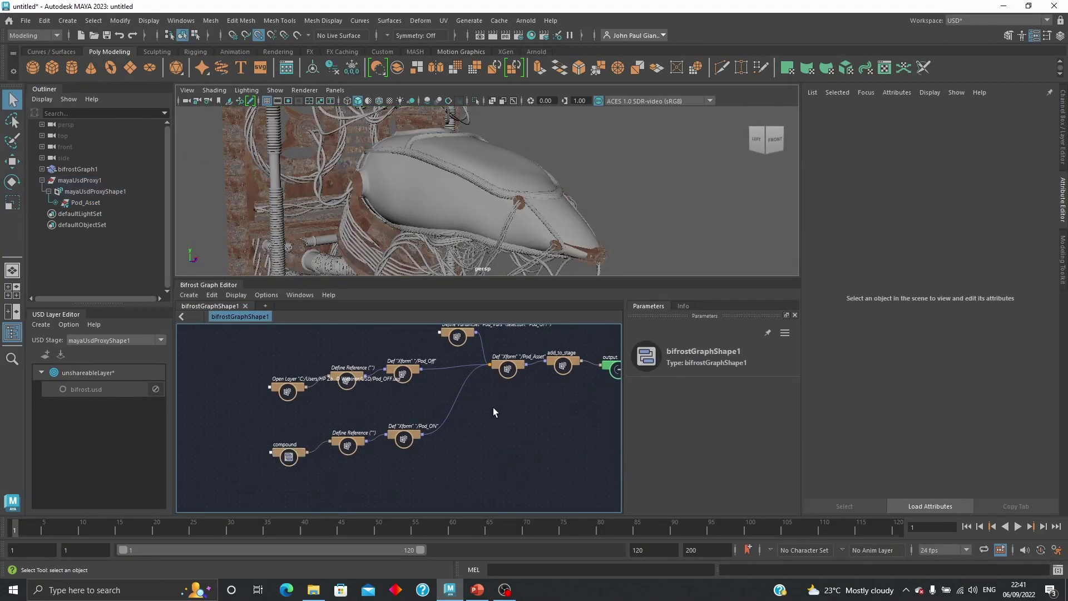
Step: Duplicate the compound, reference and Pod_ON prim nodes together as another variant branch
{"action": "right_click_drag", "start_coordinate": [493, 407], "coordinate": [548, 430], "text": "alt"}
{"action": "middle_click_drag", "start_coordinate": [516, 454], "coordinate": [559, 423], "text": "alt"}
{"action": "left_click_drag", "start_coordinate": [199, 418], "coordinate": [412, 457]}
{"action": "key", "text": "ctrl+c"}
{"action": "key", "text": "ctrl+v"}
{"action": "middle_click_drag", "start_coordinate": [516, 406], "coordinate": [516, 405], "text": "alt"}
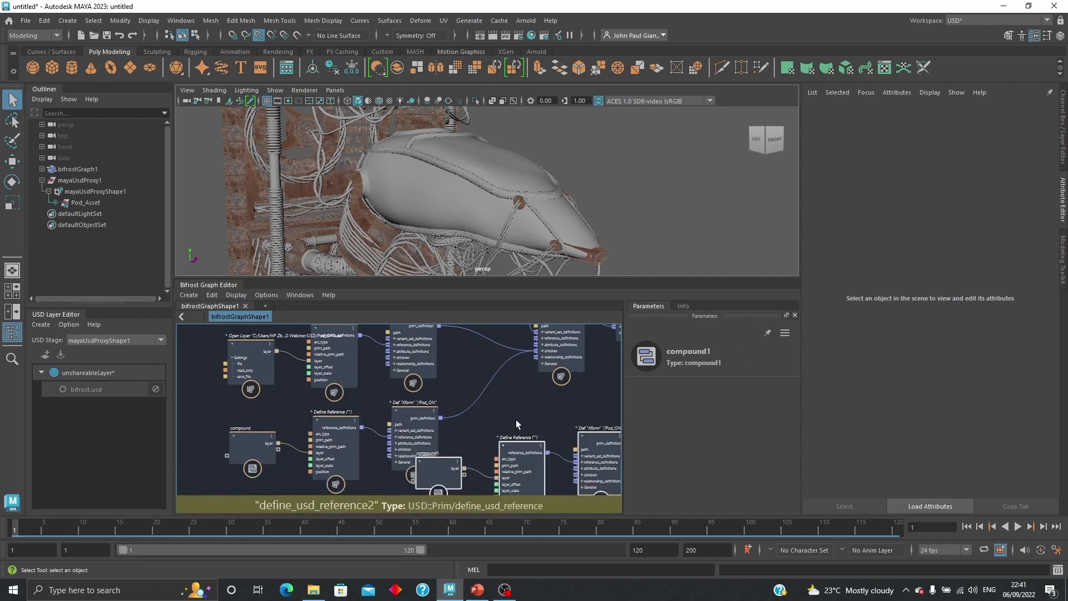
Step: Place the duplicated compound, reference and prim nodes beneath the Pod_ON branch
{"action": "middle_click_drag", "start_coordinate": [506, 428], "coordinate": [489, 368], "text": "alt"}
{"action": "left_click_drag", "start_coordinate": [594, 378], "coordinate": [404, 446]}
{"action": "middle_click_drag", "start_coordinate": [457, 434], "coordinate": [452, 415]}
Step: Set the duplicated prim node's path to /Pod_Open and its variant name to Pod_Open
{"action": "left_click", "coordinate": [405, 430]}
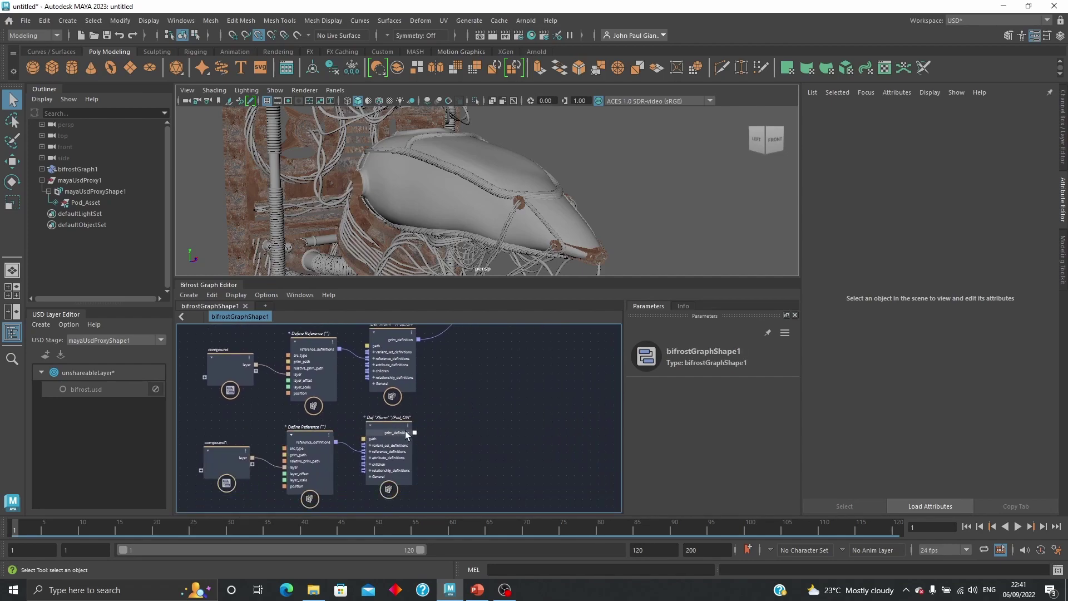
{"action": "left_click", "coordinate": [731, 392]}
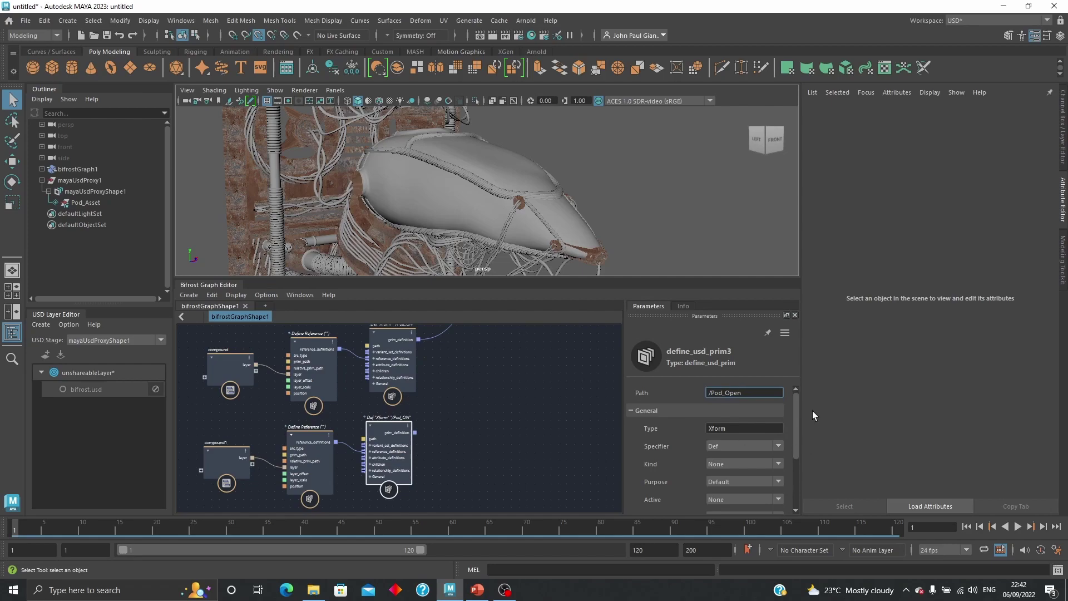
{"action": "key", "text": "Return"}
{"action": "left_click_drag", "start_coordinate": [797, 418], "coordinate": [799, 461]}
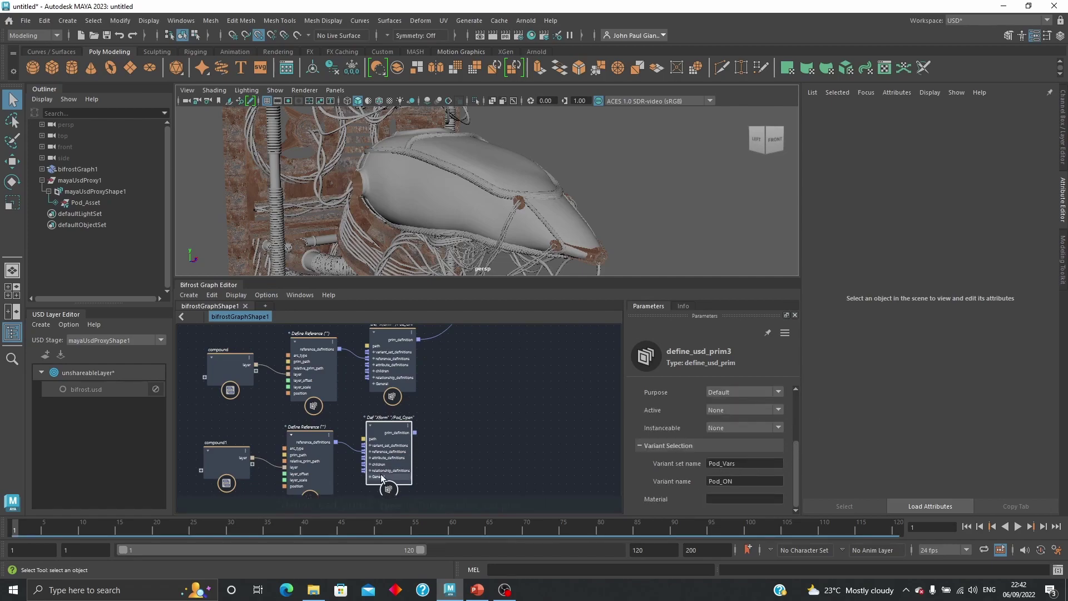
{"action": "left_click_drag", "start_coordinate": [725, 482], "coordinate": [734, 482]}
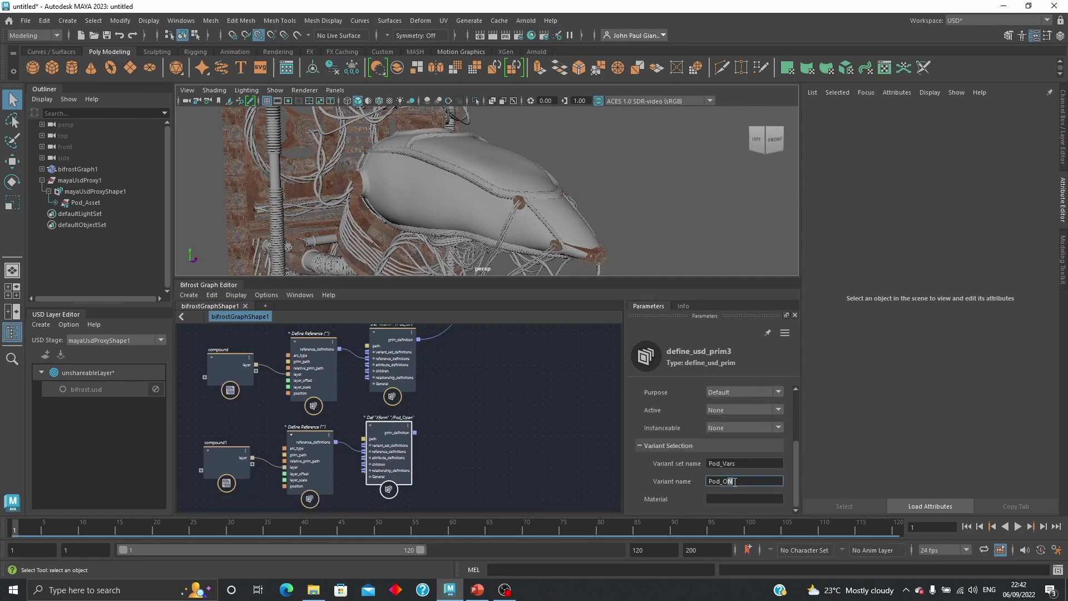
{"action": "type", "text": "Open"}
{"action": "left_click", "coordinate": [442, 411]}
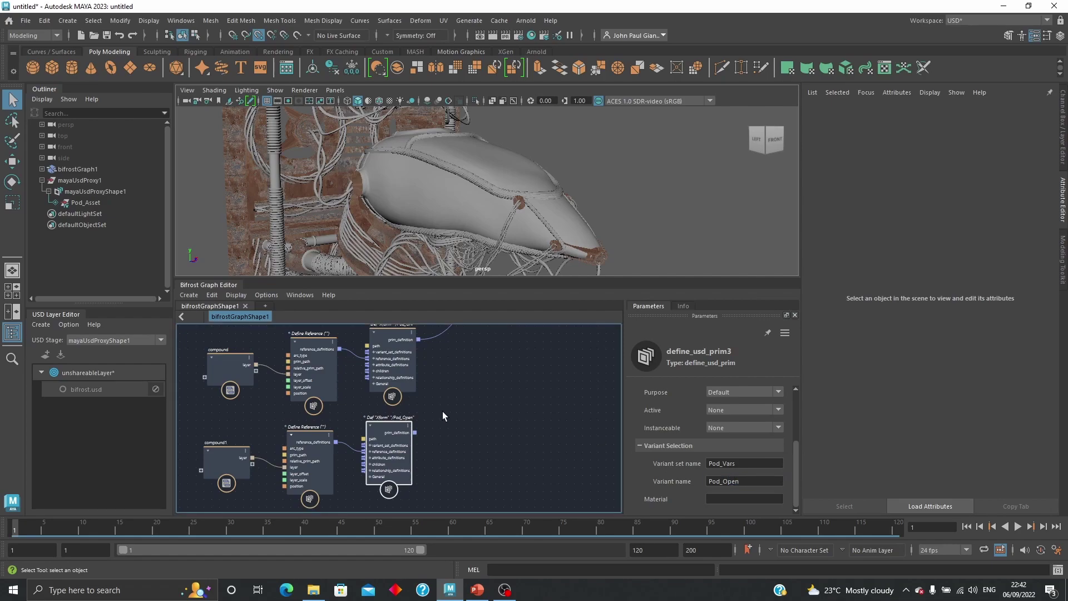
Step: Examine the parameters of both compounds and of the Pod_Open branch's reference and prim nodes
{"action": "left_click", "coordinate": [226, 449]}
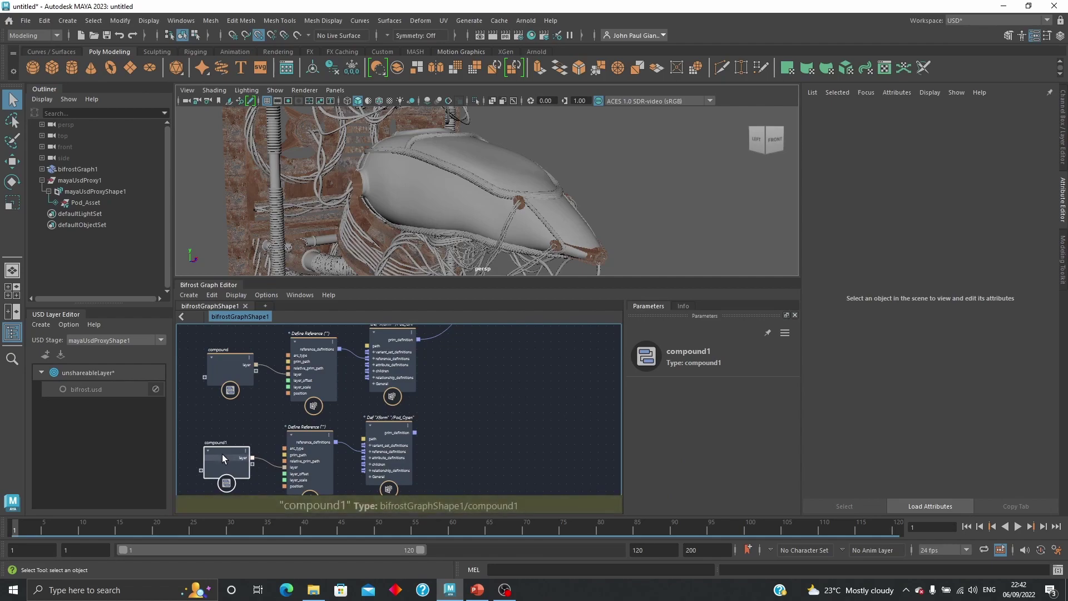
{"action": "mouse_move", "coordinate": [464, 463]}
{"action": "middle_mouse_down"}
{"action": "mouse_move", "coordinate": [476, 429]}
{"action": "mouse_move", "coordinate": [469, 463]}
{"action": "middle_mouse_up"}
{"action": "left_click", "coordinate": [232, 365]}
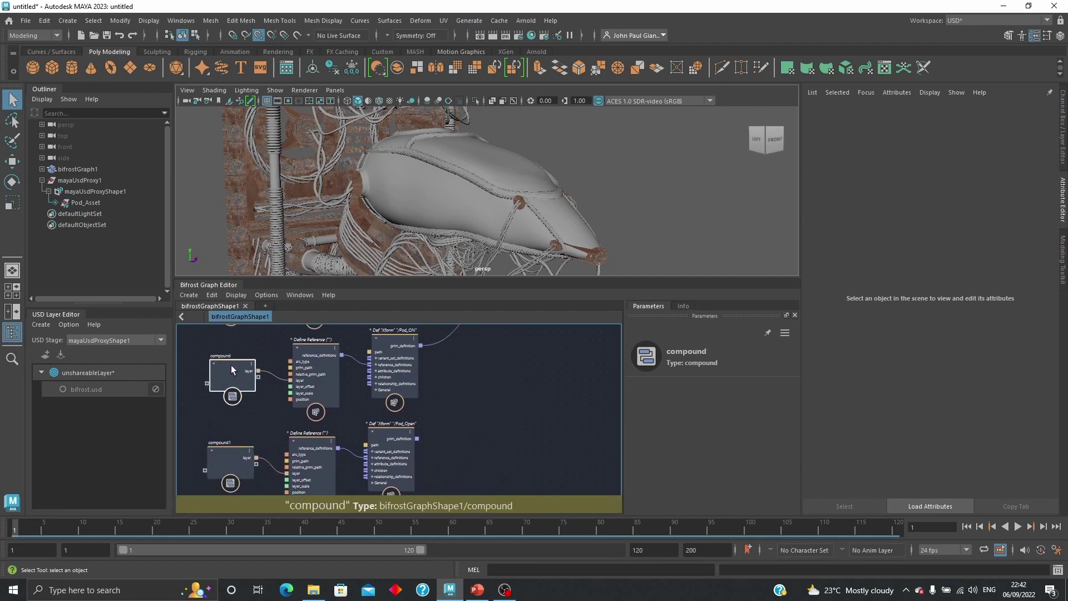
{"action": "left_click", "coordinate": [648, 306]}
{"action": "left_click", "coordinate": [468, 432]}
{"action": "left_click", "coordinate": [403, 434]}
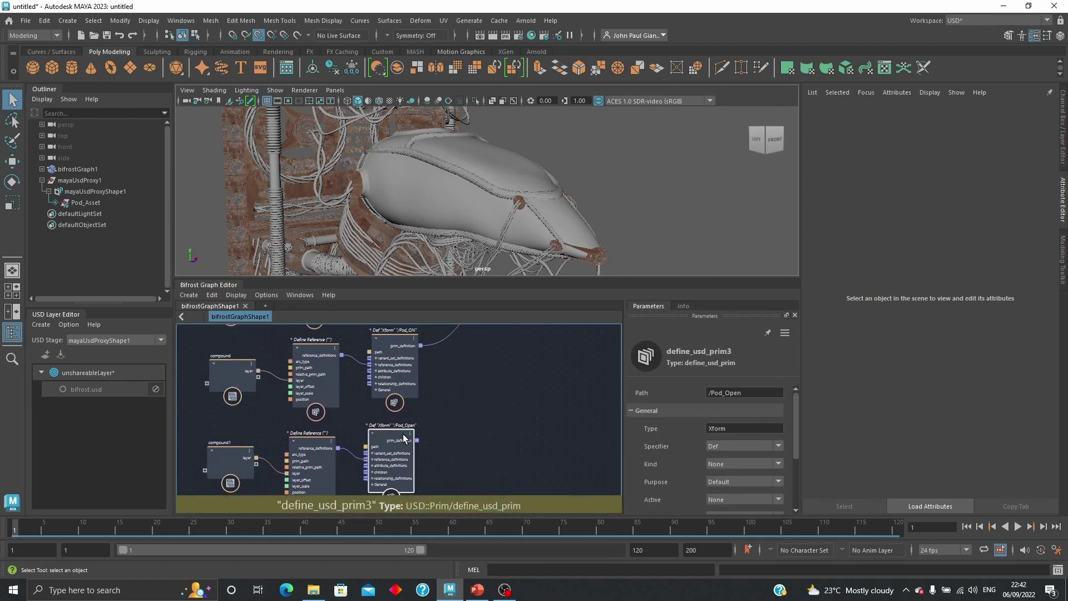
{"action": "left_click", "coordinate": [310, 445]}
{"action": "left_click", "coordinate": [229, 453]}
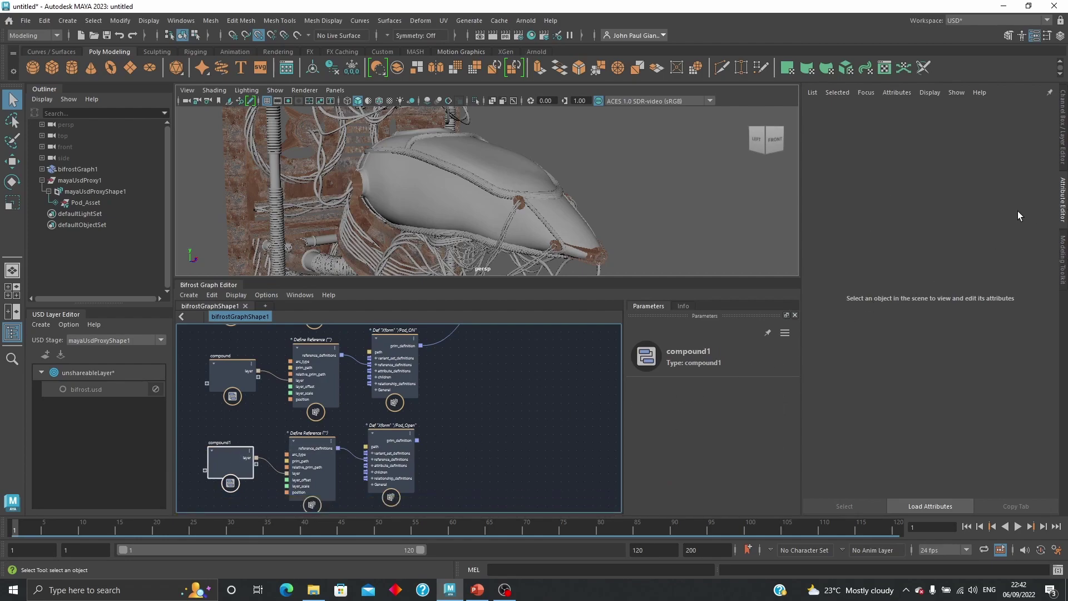
Step: Hide the Attribute Editor to widen the Bifrost graph area
{"action": "left_click", "coordinate": [1065, 190]}
{"action": "middle_click_drag", "start_coordinate": [621, 452], "coordinate": [722, 447]}
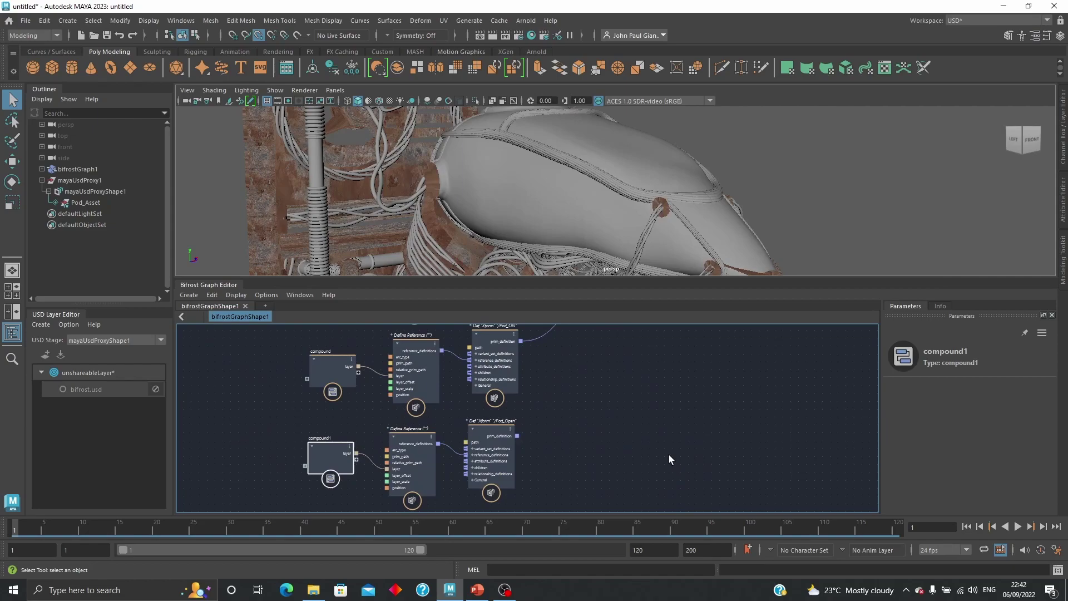
{"action": "left_click", "coordinate": [669, 455]}
Step: Delete the compound nodes feeding the Pod_ON and Pod_Open reference nodes
{"action": "middle_click_drag", "start_coordinate": [263, 361], "coordinate": [253, 415]}
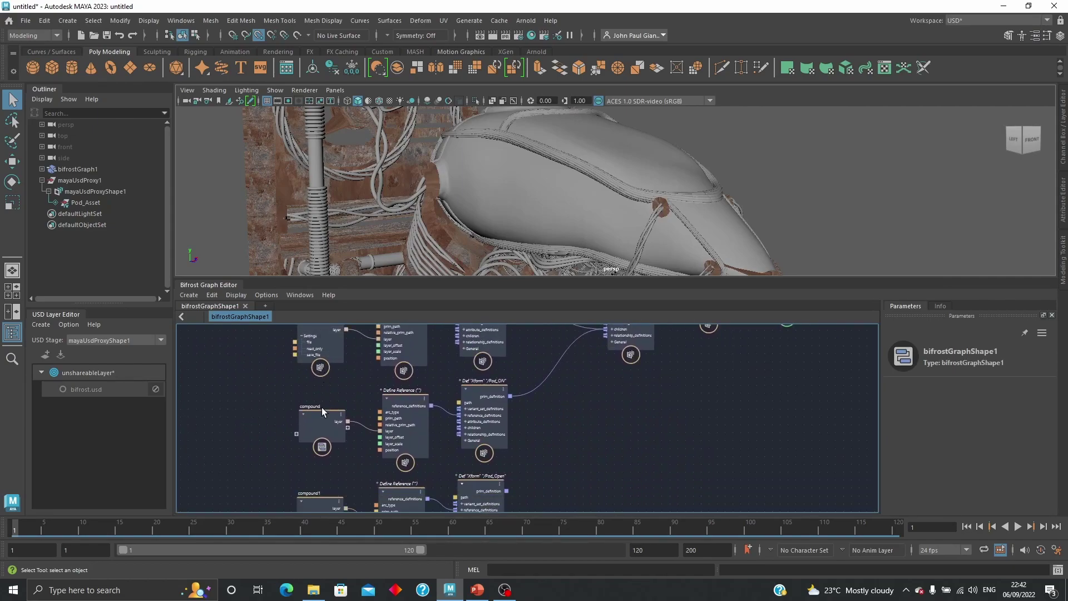
{"action": "middle_click_drag", "start_coordinate": [350, 396], "coordinate": [321, 382]}
{"action": "left_click", "coordinate": [312, 356]}
{"action": "left_click", "coordinate": [306, 442]}
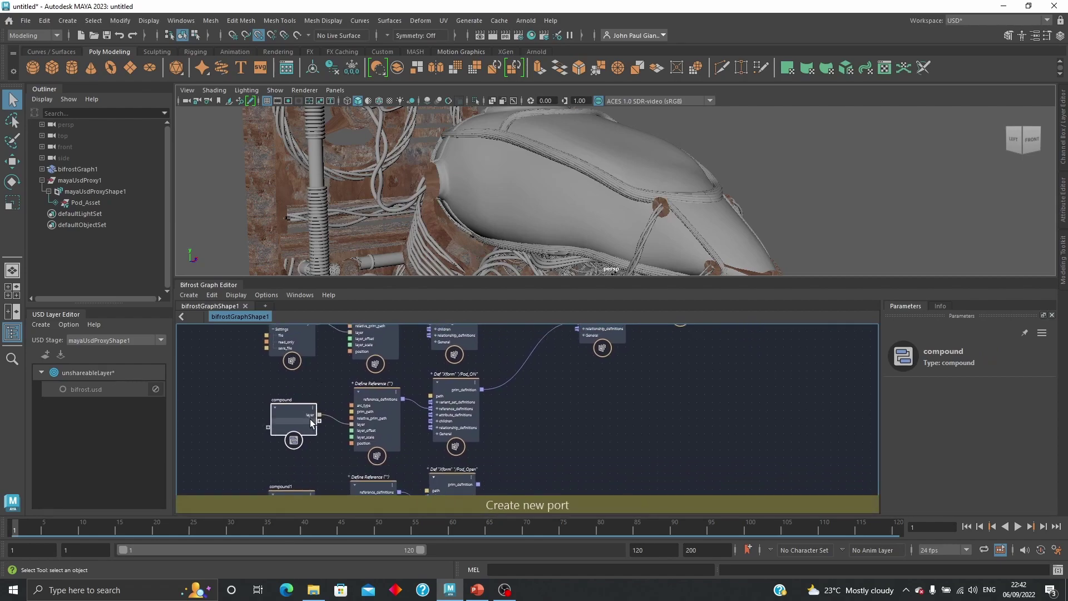
{"action": "left_click_drag", "start_coordinate": [297, 411], "coordinate": [296, 411]}
{"action": "key", "text": "Delete"}
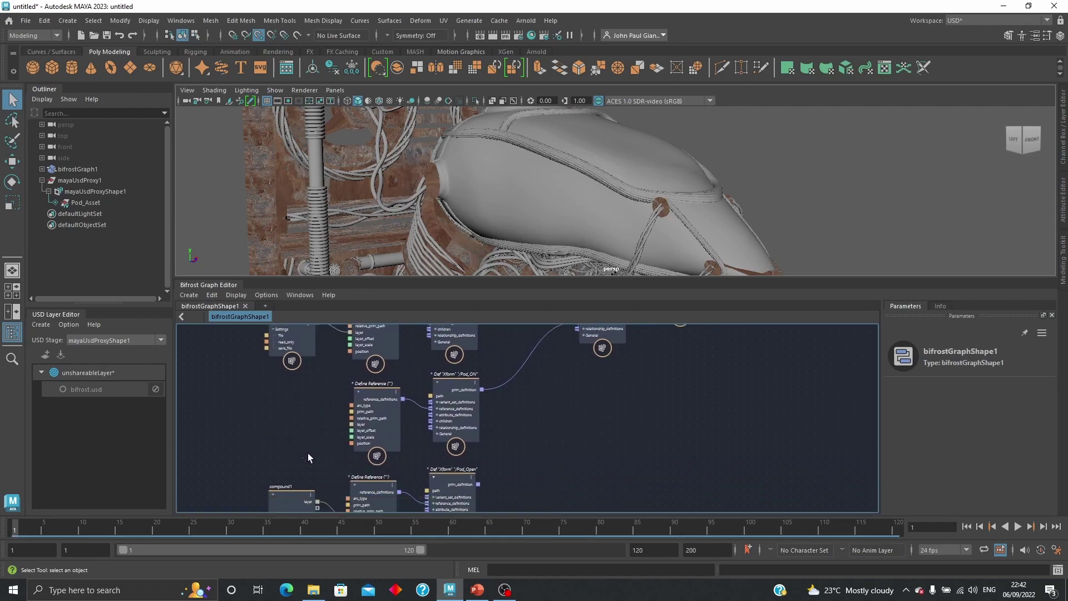
{"action": "middle_click_drag", "start_coordinate": [288, 451], "coordinate": [283, 411]}
{"action": "left_click", "coordinate": [291, 454]}
{"action": "key", "text": "Delete"}
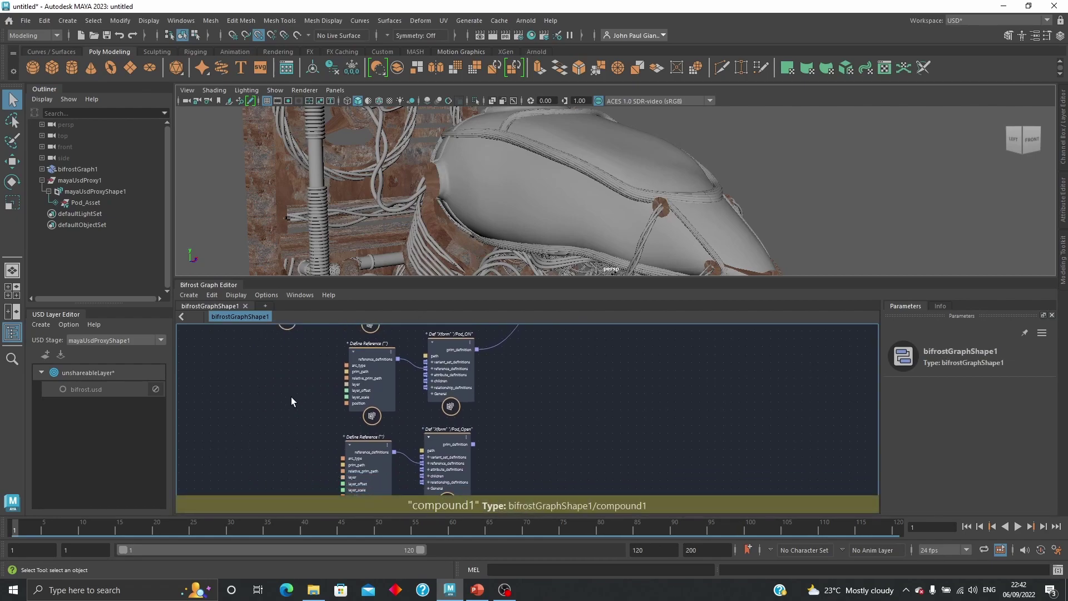
Step: Create an open_usd_layer node on the layer input of Pod_ON's reference node and set its file to Pod_ON.usd
{"action": "right_click", "coordinate": [364, 383]}
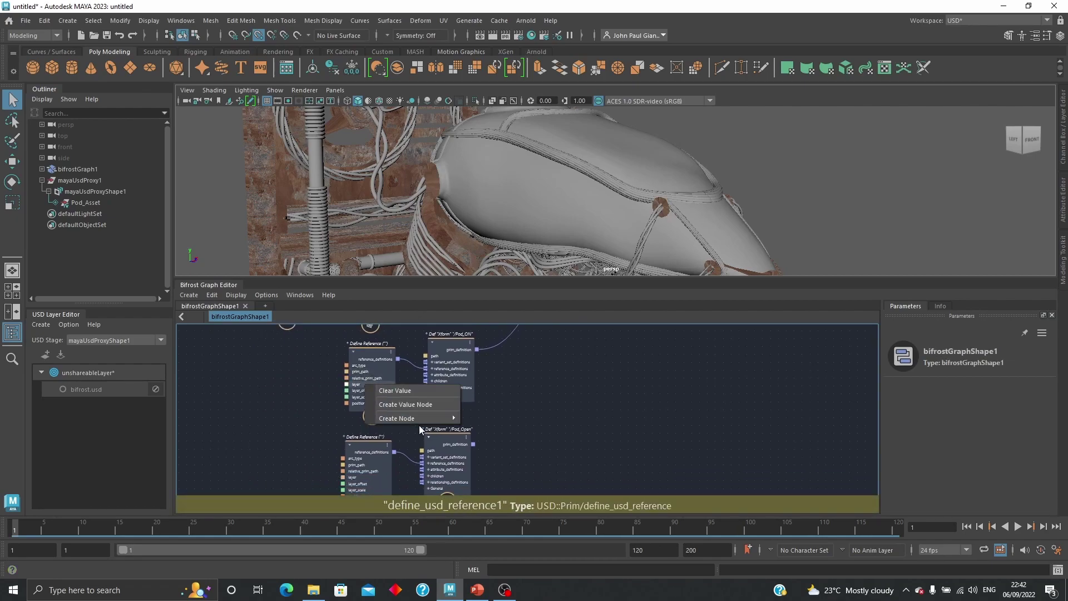
{"action": "mouse_move", "coordinate": [419, 419]}
{"action": "left_click", "coordinate": [488, 419]}
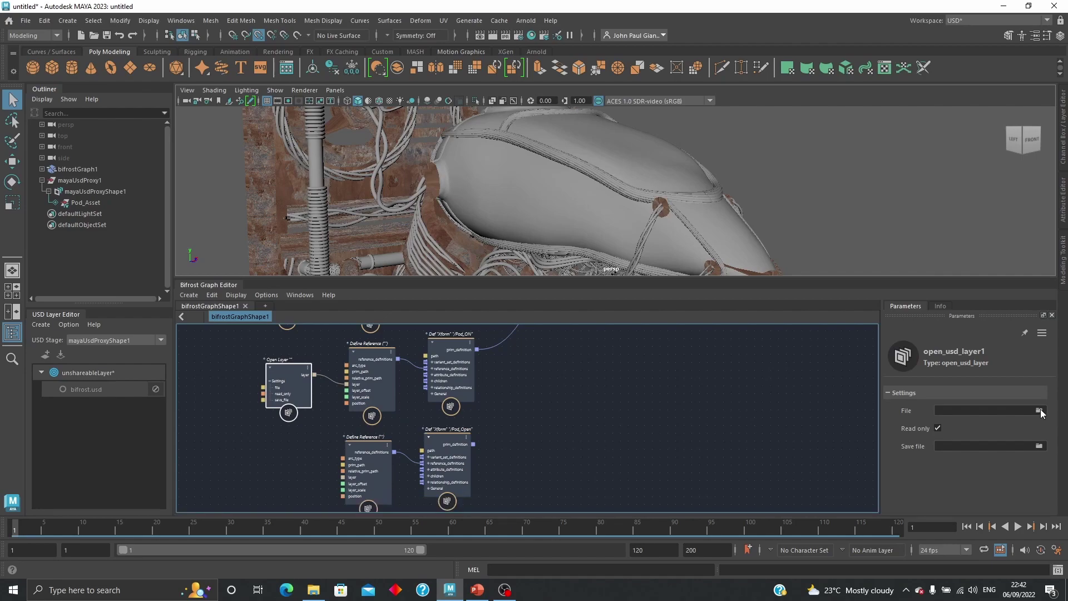
{"action": "left_click", "coordinate": [1043, 413]}
{"action": "left_click", "coordinate": [1039, 411]}
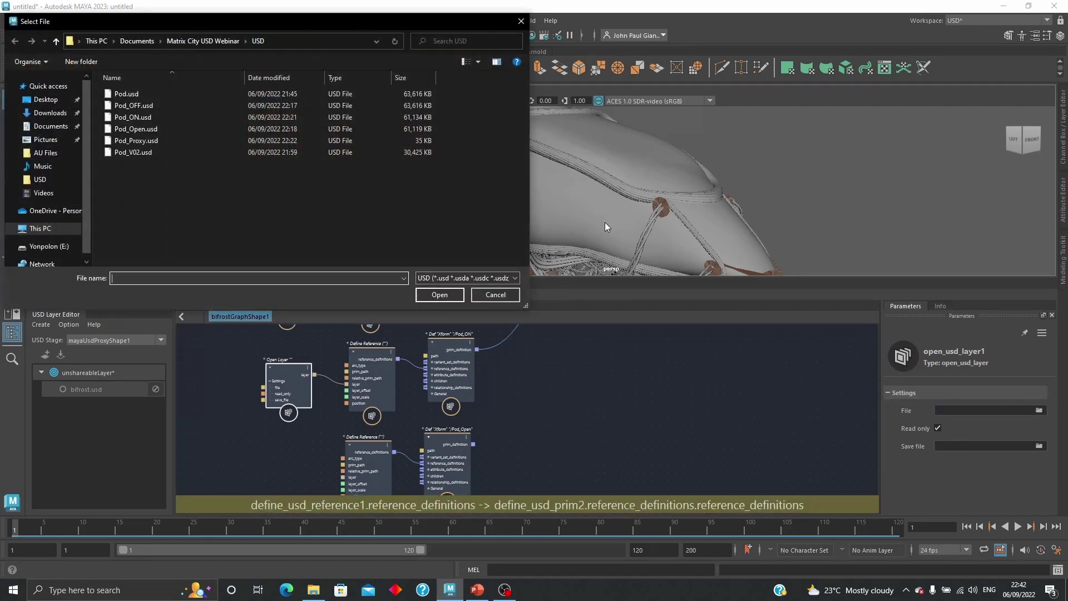
{"action": "left_click", "coordinate": [139, 118]}
{"action": "left_click", "coordinate": [431, 290]}
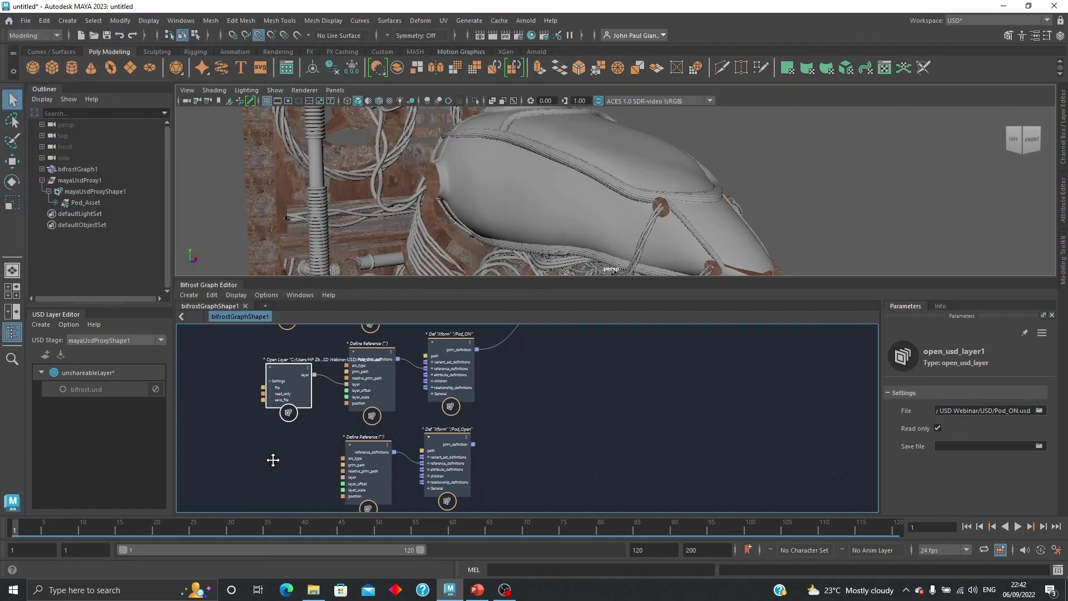
Step: Create an open_usd_layer node on the layer input of Pod_Open's reference node and set its file to Pod_Open.usd
{"action": "middle_click_drag", "start_coordinate": [272, 460], "coordinate": [269, 434], "text": "alt"}
{"action": "right_click", "coordinate": [354, 450]}
{"action": "mouse_move", "coordinate": [440, 484]}
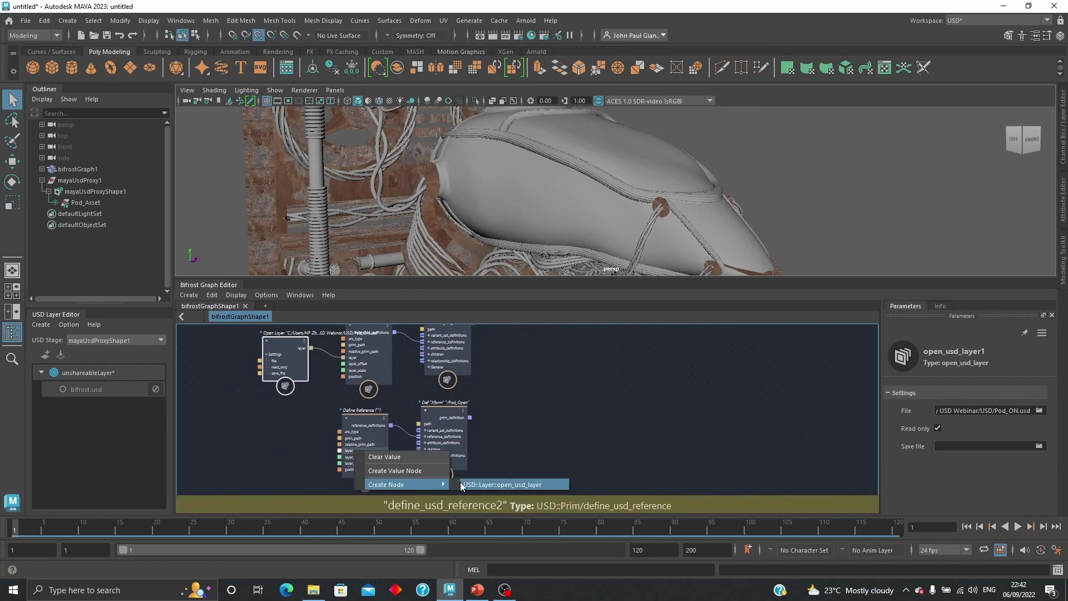
{"action": "left_click", "coordinate": [503, 484]}
{"action": "left_click", "coordinate": [1040, 410]}
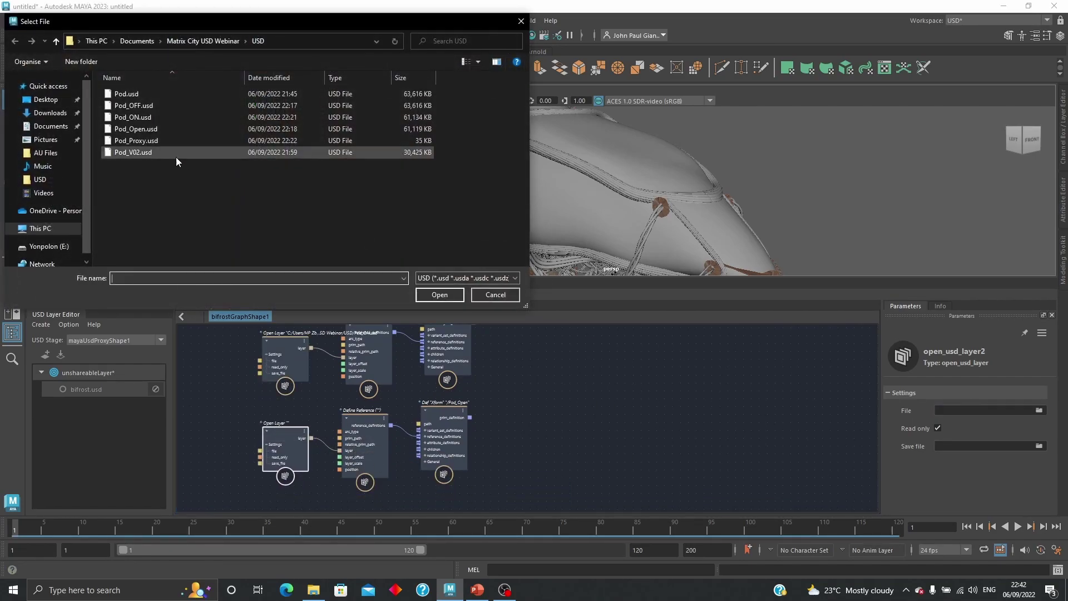
{"action": "left_click", "coordinate": [149, 130]}
{"action": "left_click", "coordinate": [439, 294]}
Step: Connect the Pod_Open prim definition to the Pod_Asset prim's children
{"action": "middle_click_drag", "start_coordinate": [527, 498], "coordinate": [409, 473]}
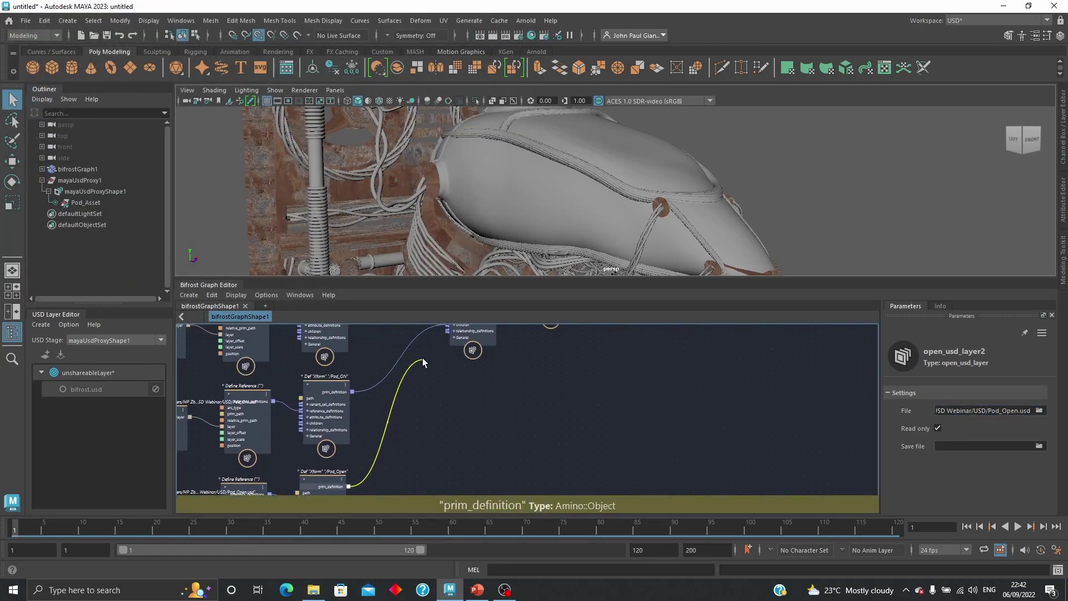
{"action": "left_click_drag", "start_coordinate": [423, 358], "coordinate": [427, 360]}
{"action": "middle_click_drag", "start_coordinate": [437, 363], "coordinate": [422, 411]}
{"action": "scroll", "coordinate": [440, 402], "scroll_direction": "down", "scroll_amount": 1}
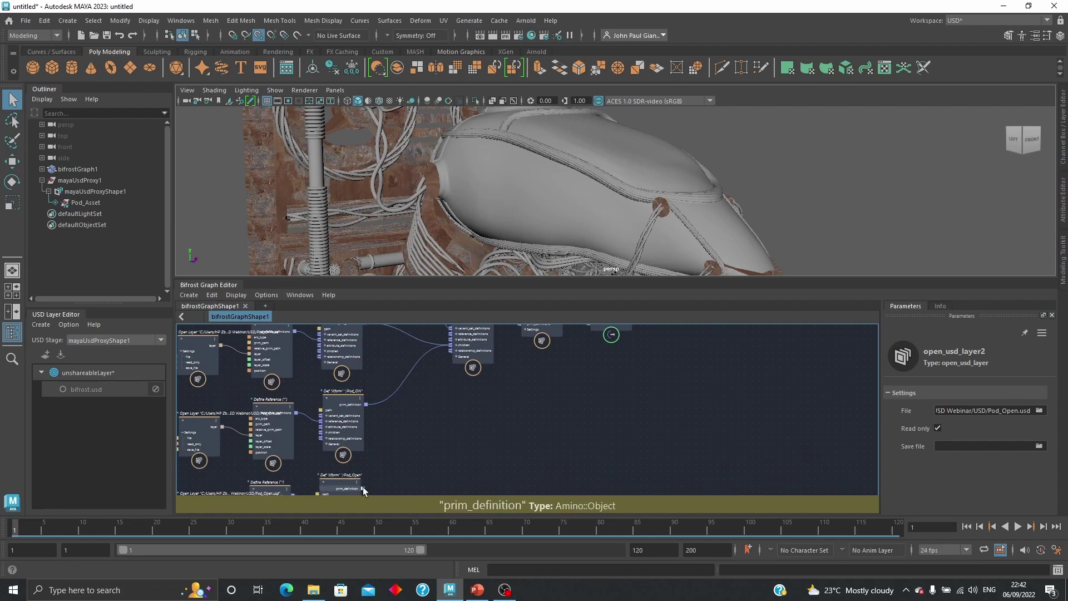
{"action": "left_click_drag", "start_coordinate": [363, 488], "coordinate": [448, 342]}
{"action": "middle_click_drag", "start_coordinate": [544, 396], "coordinate": [649, 466]}
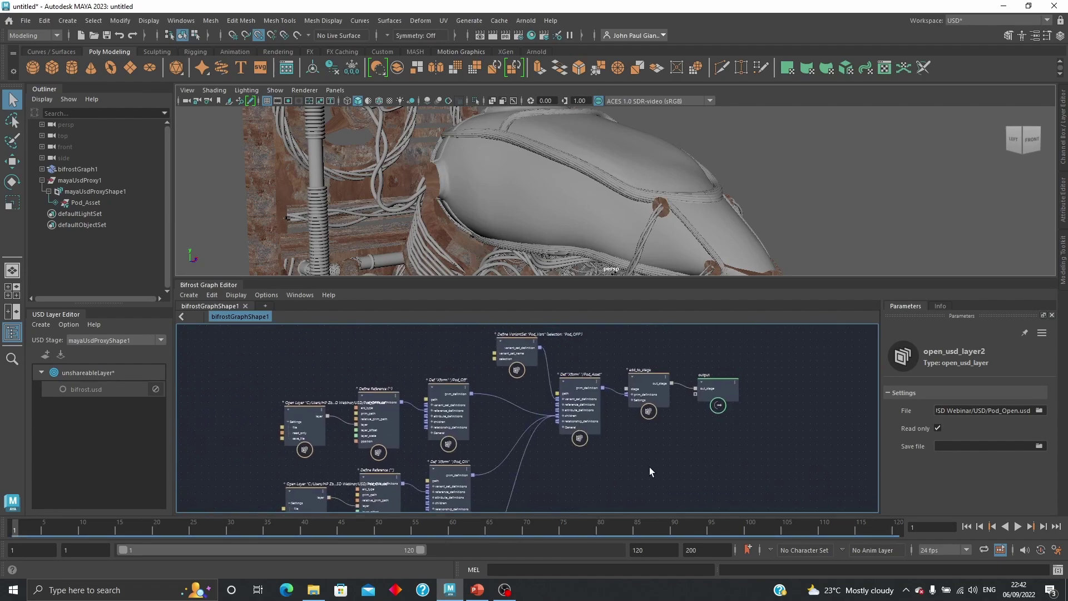
{"action": "scroll", "coordinate": [640, 453], "scroll_direction": "down", "scroll_amount": 2}
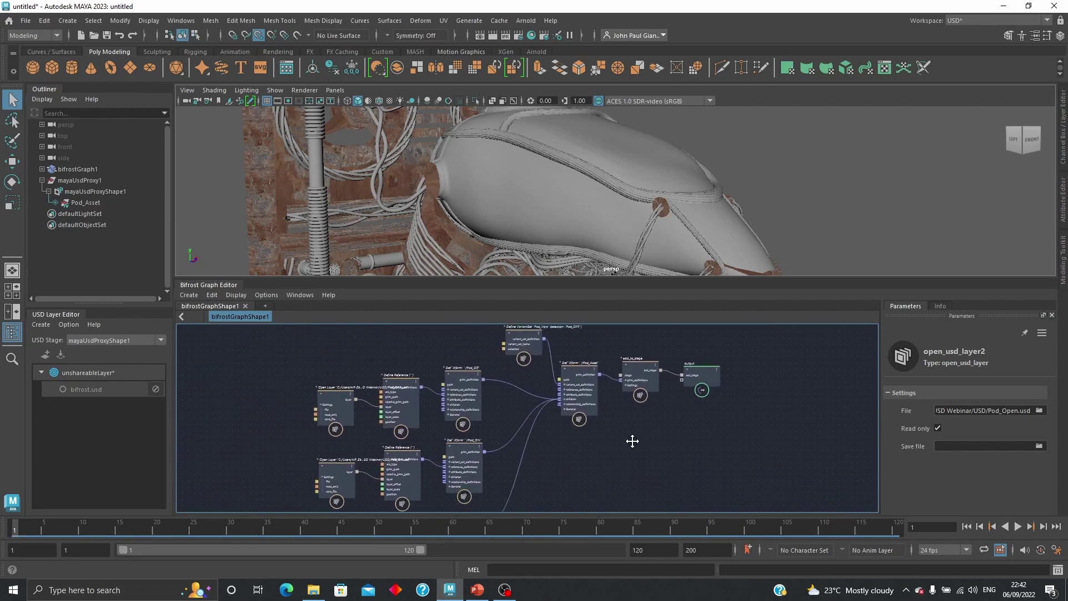
Step: Switch Pod_Asset's Pod_Vars variant to Pod_Open, to Pod_ON and back to Pod_OFF, examining the pod in the viewport
{"action": "right_click", "coordinate": [82, 202]}
{"action": "mouse_move", "coordinate": [150, 245]}
{"action": "mouse_move", "coordinate": [240, 245]}
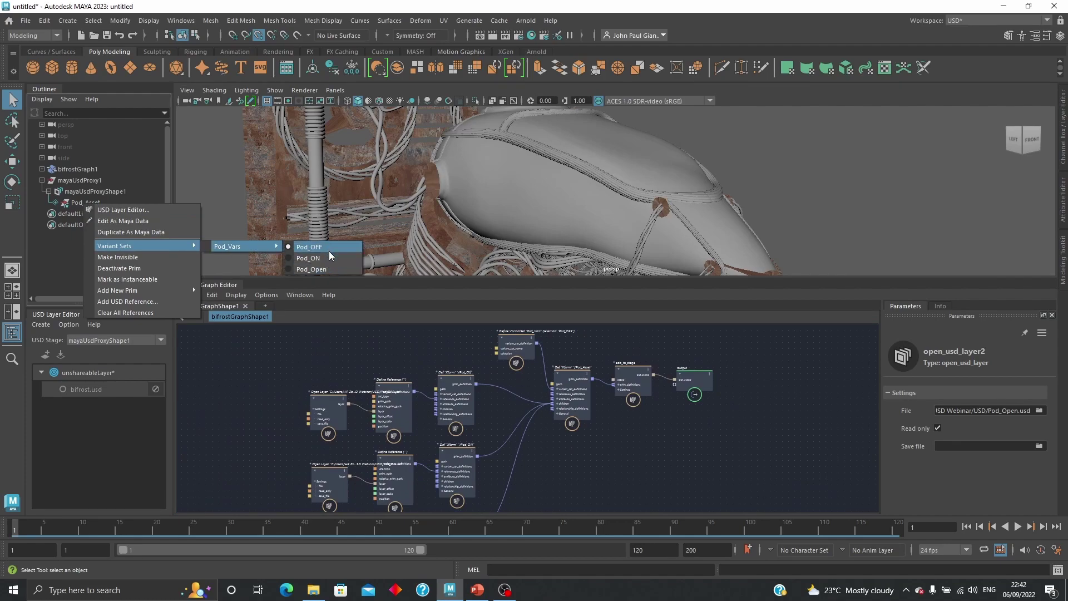
{"action": "left_click", "coordinate": [326, 268]}
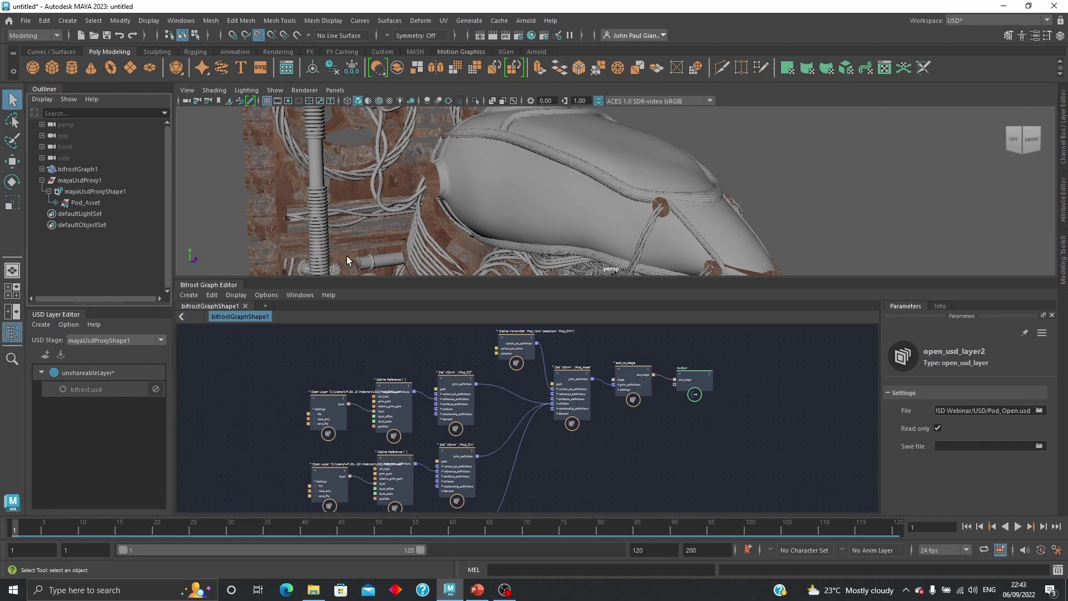
{"action": "right_click_drag", "start_coordinate": [720, 179], "coordinate": [523, 204], "text": "alt"}
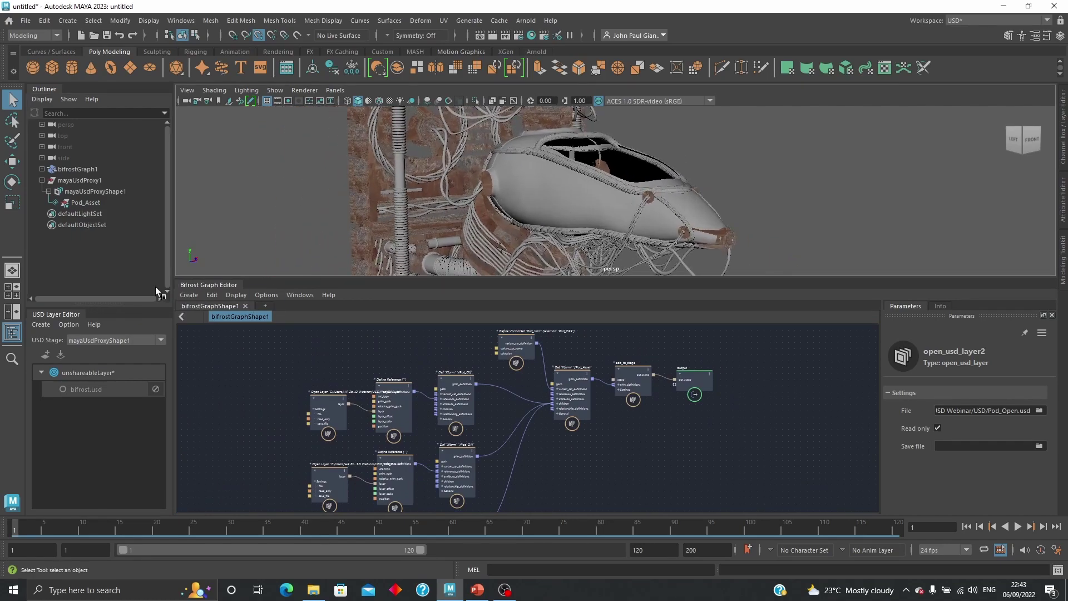
{"action": "right_click", "coordinate": [89, 203]}
{"action": "mouse_move", "coordinate": [150, 244]}
{"action": "mouse_move", "coordinate": [245, 245]}
{"action": "left_click", "coordinate": [330, 255]}
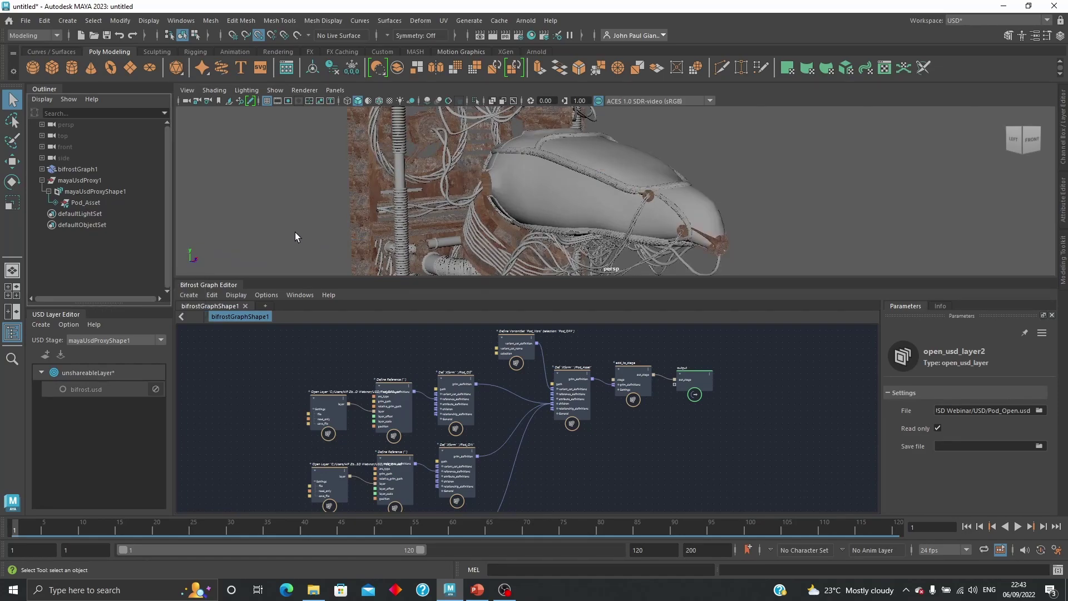
{"action": "right_click", "coordinate": [91, 205]}
{"action": "mouse_move", "coordinate": [150, 245]}
{"action": "mouse_move", "coordinate": [244, 246]}
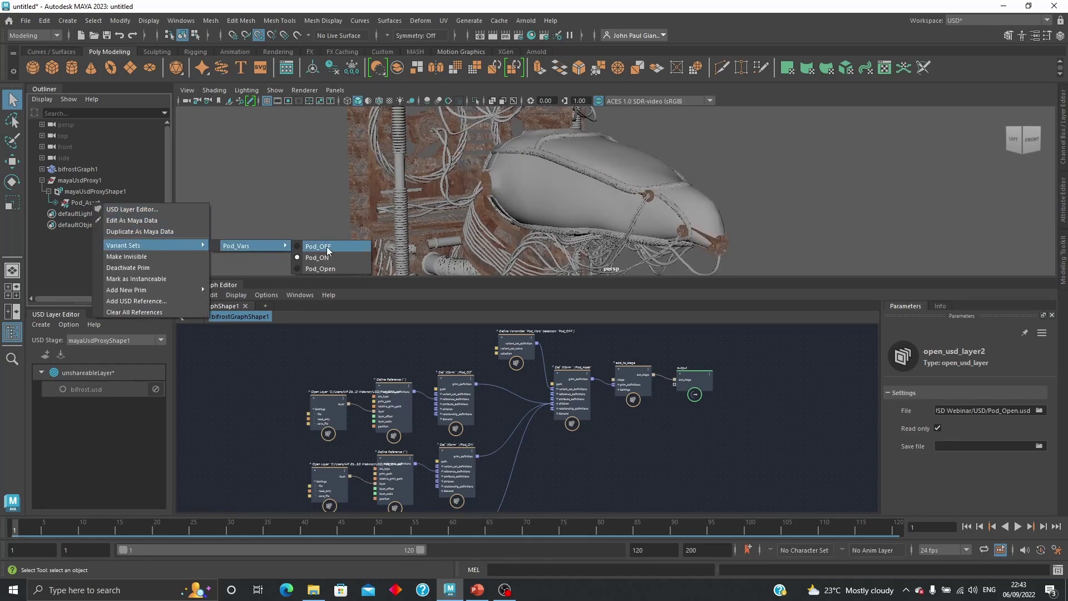
{"action": "left_click", "coordinate": [326, 268]}
Step: Create a define_usd_prim node from the Pod_Asset prim's children input
{"action": "scroll", "coordinate": [780, 456], "scroll_direction": "down", "scroll_amount": 2}
{"action": "middle_click_drag", "start_coordinate": [667, 465], "coordinate": [649, 421], "text": "alt"}
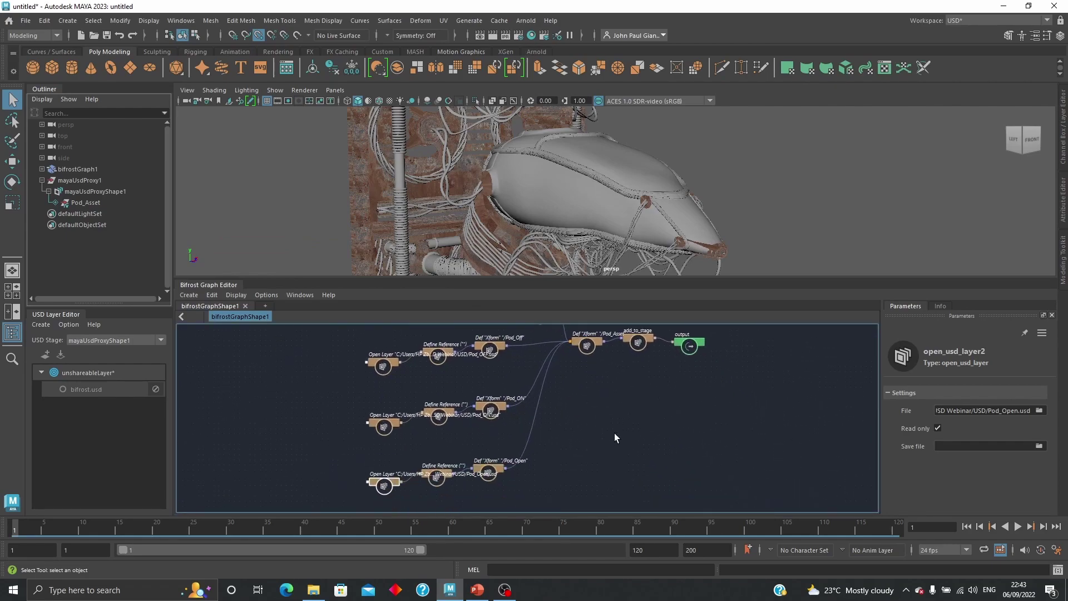
{"action": "scroll", "coordinate": [613, 436], "scroll_direction": "up", "scroll_amount": 2}
{"action": "middle_click_drag", "start_coordinate": [608, 456], "coordinate": [613, 444], "text": "alt"}
{"action": "middle_click_drag", "start_coordinate": [604, 407], "coordinate": [577, 477], "text": "alt"}
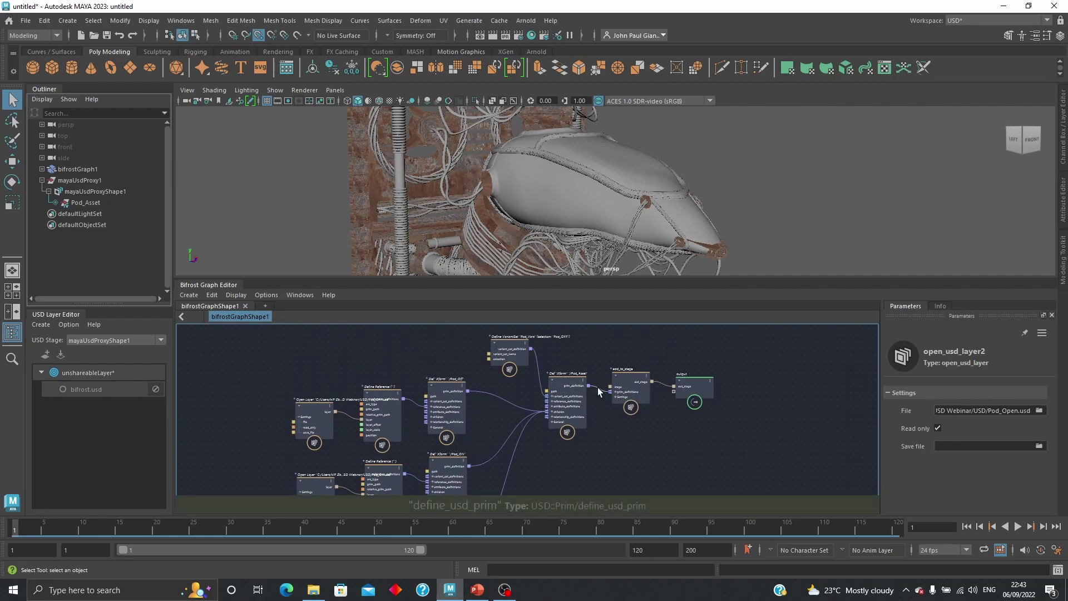
{"action": "scroll", "coordinate": [645, 452], "scroll_direction": "up", "scroll_amount": 1}
{"action": "right_click", "coordinate": [553, 407]}
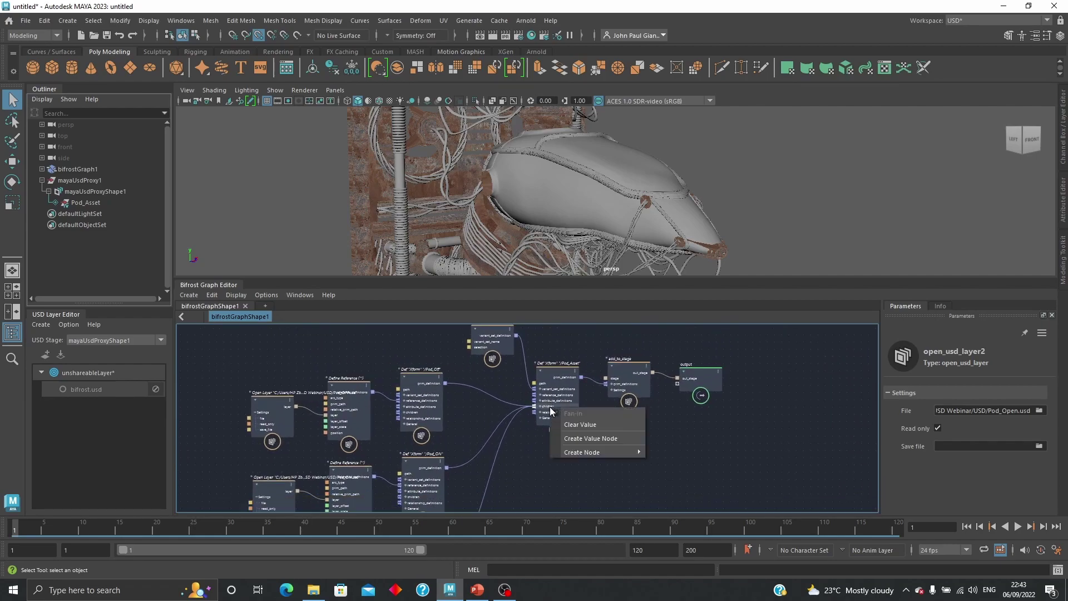
{"action": "mouse_move", "coordinate": [601, 451]}
{"action": "left_click", "coordinate": [694, 452]}
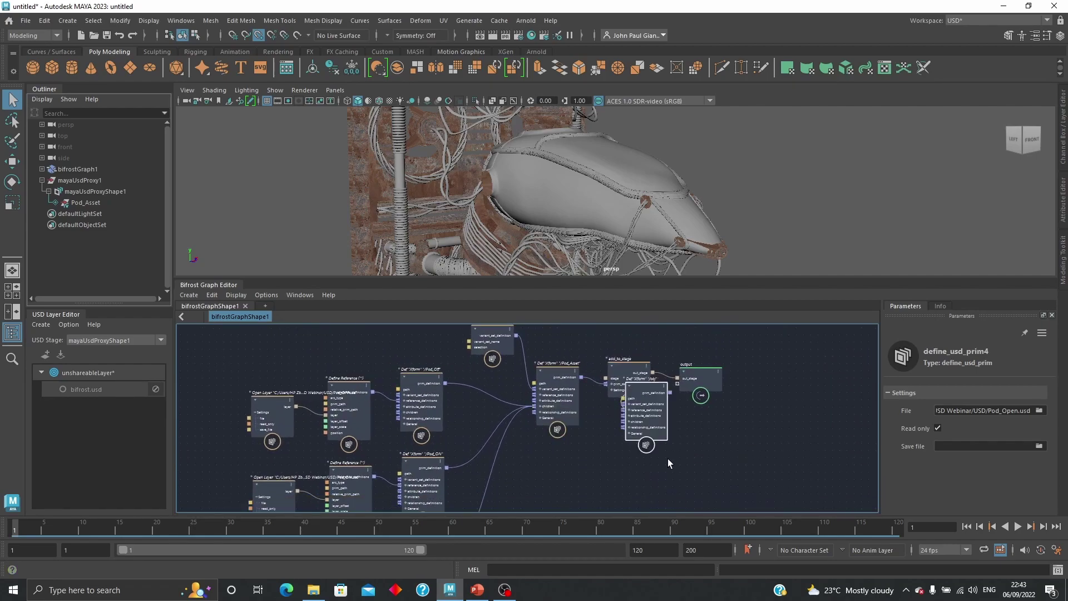
Step: Place the new child prim node beneath the Pod_Open branch
{"action": "middle_click_drag", "start_coordinate": [565, 462], "coordinate": [591, 378], "text": "alt"}
{"action": "left_click_drag", "start_coordinate": [522, 349], "coordinate": [537, 464]}
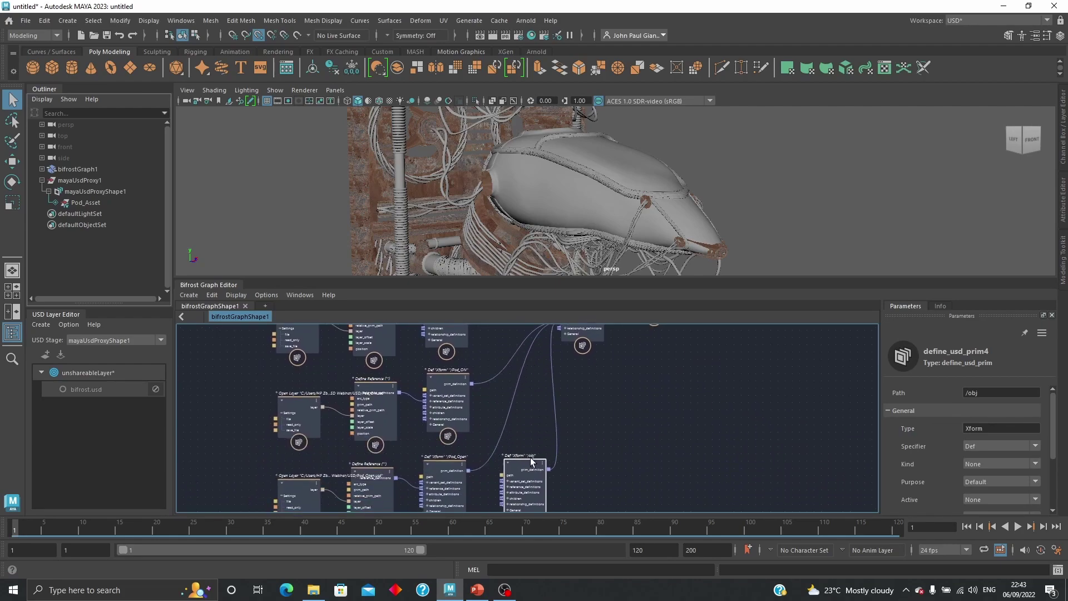
{"action": "middle_click_drag", "start_coordinate": [576, 490], "coordinate": [602, 360], "text": "alt"}
{"action": "left_click_drag", "start_coordinate": [563, 336], "coordinate": [498, 429]}
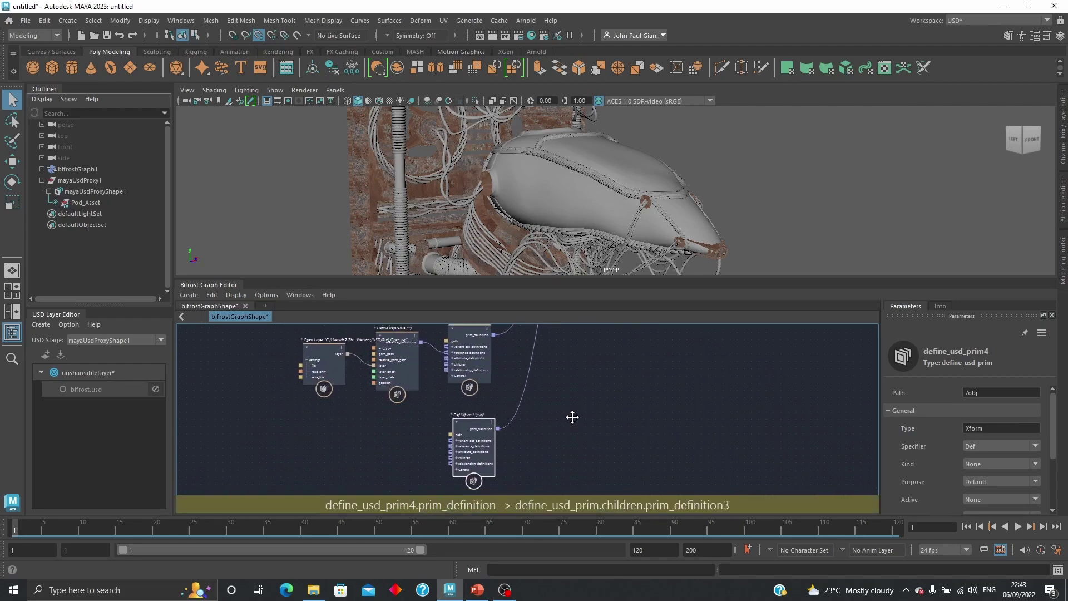
Step: Set the new child prim's path to /Pod_Proxy and its purpose to Proxy
{"action": "left_click", "coordinate": [998, 396]}
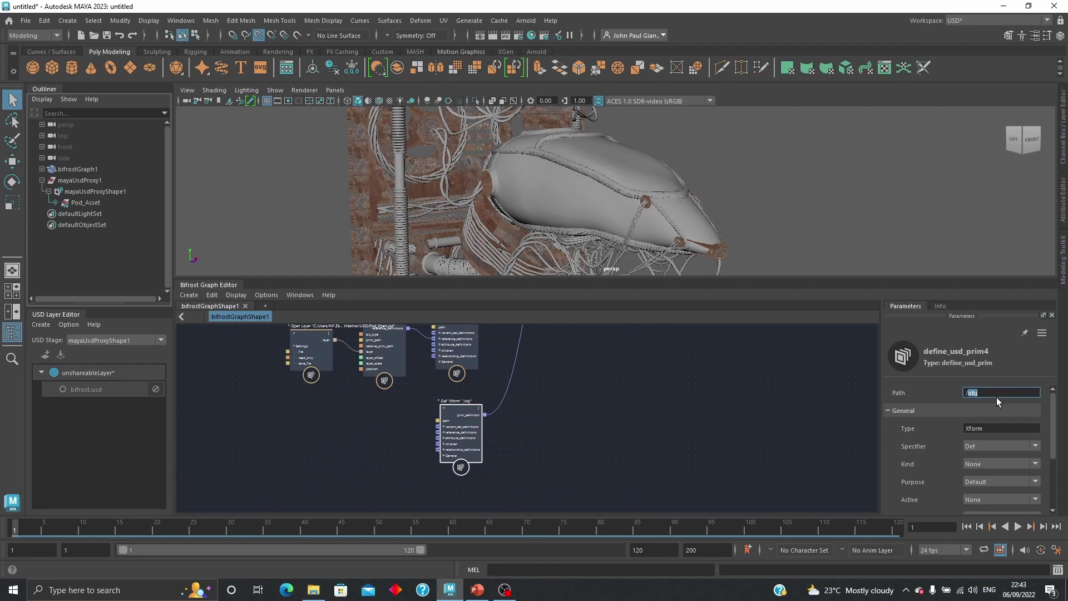
{"action": "type", "text": "/Pod_Proxy"}
{"action": "key", "text": "Return"}
{"action": "scroll", "coordinate": [1026, 456], "scroll_direction": "down", "scroll_amount": 1}
{"action": "left_click", "coordinate": [985, 472]}
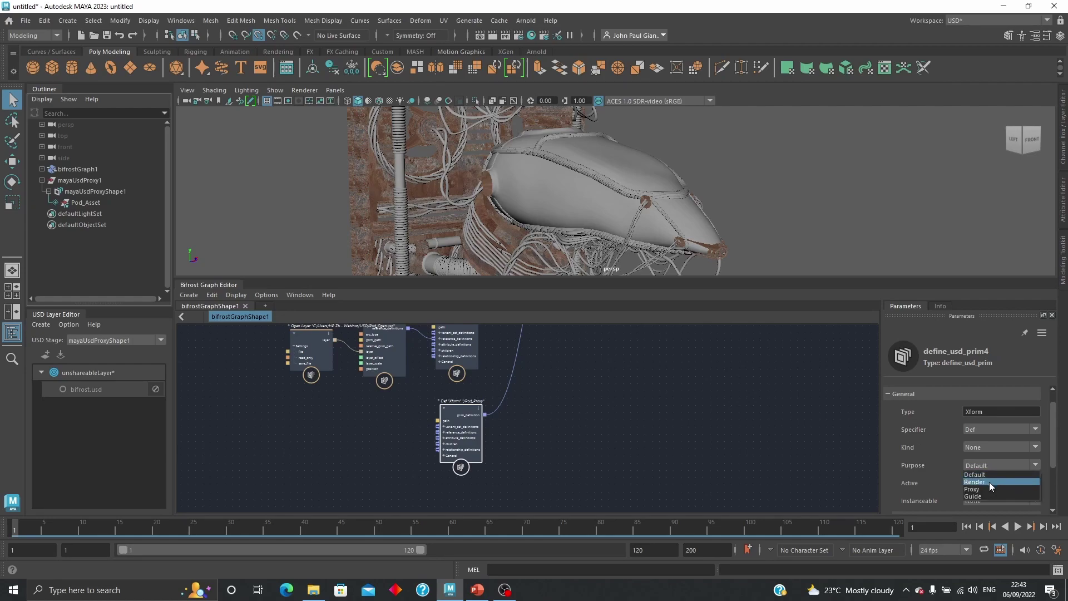
{"action": "left_click", "coordinate": [989, 491]}
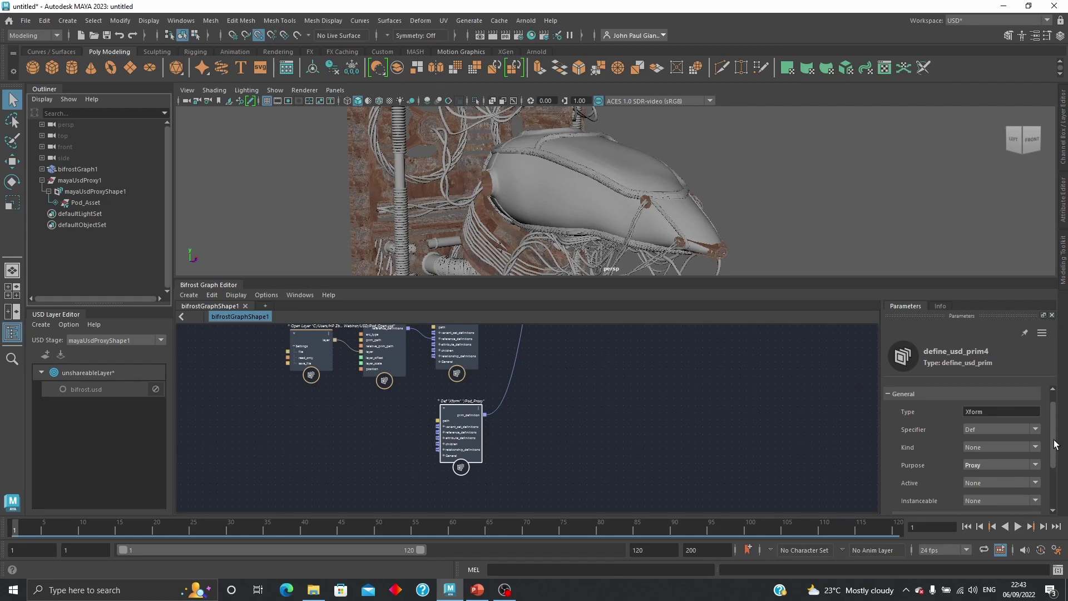
{"action": "left_click_drag", "start_coordinate": [1056, 445], "coordinate": [1051, 474]}
Step: Create a define_usd_reference node from the Pod_Proxy prim's reference definitions and place it beside that prim beneath the Pod_Open branch
{"action": "key", "text": "f"}
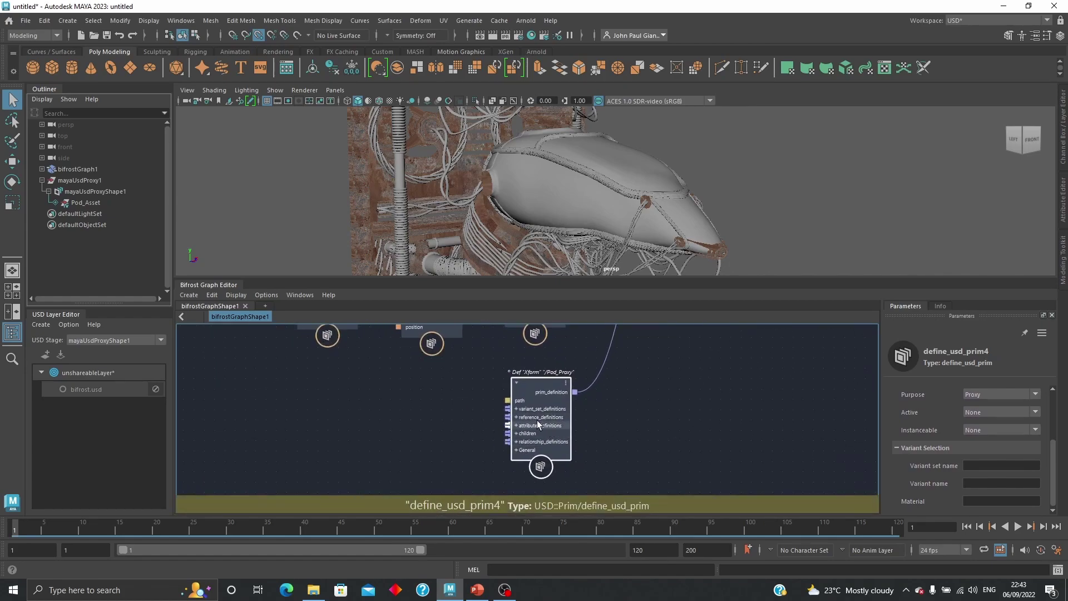
{"action": "right_click", "coordinate": [536, 419]}
{"action": "left_click", "coordinate": [668, 461]}
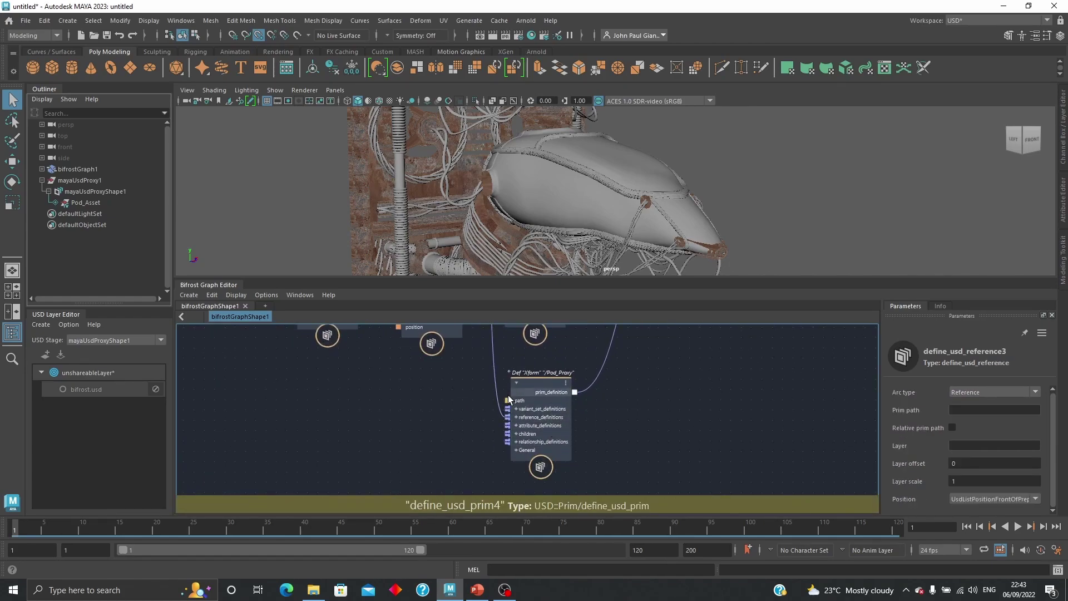
{"action": "key", "text": "a"}
{"action": "scroll", "coordinate": [514, 408], "scroll_direction": "down", "scroll_amount": 2}
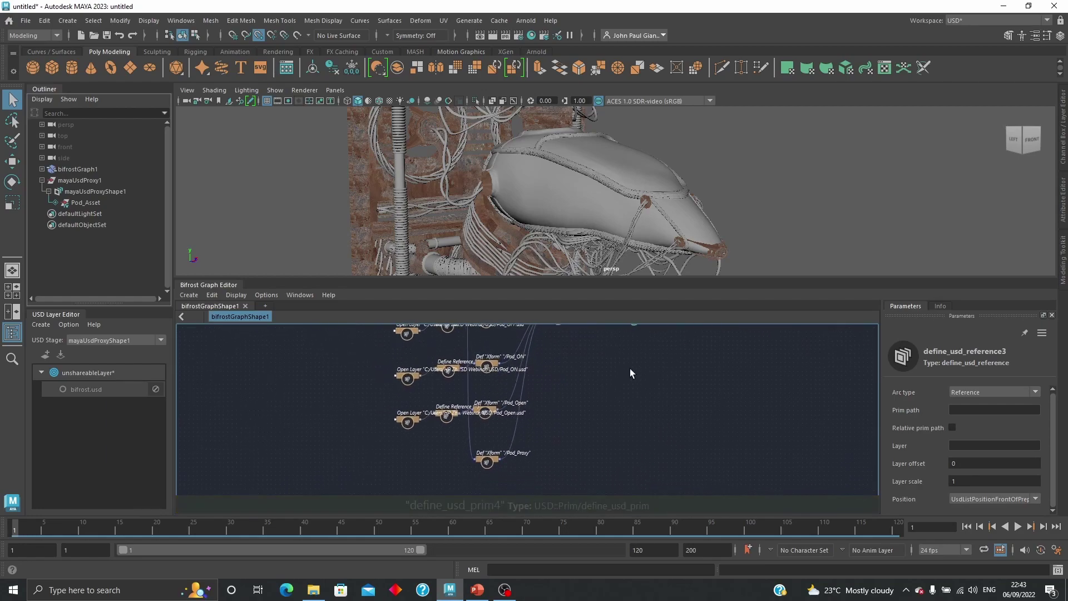
{"action": "middle_click_drag", "start_coordinate": [505, 328], "coordinate": [486, 372]}
{"action": "middle_click_drag", "start_coordinate": [473, 336], "coordinate": [467, 369]}
{"action": "left_click_drag", "start_coordinate": [438, 352], "coordinate": [364, 490]}
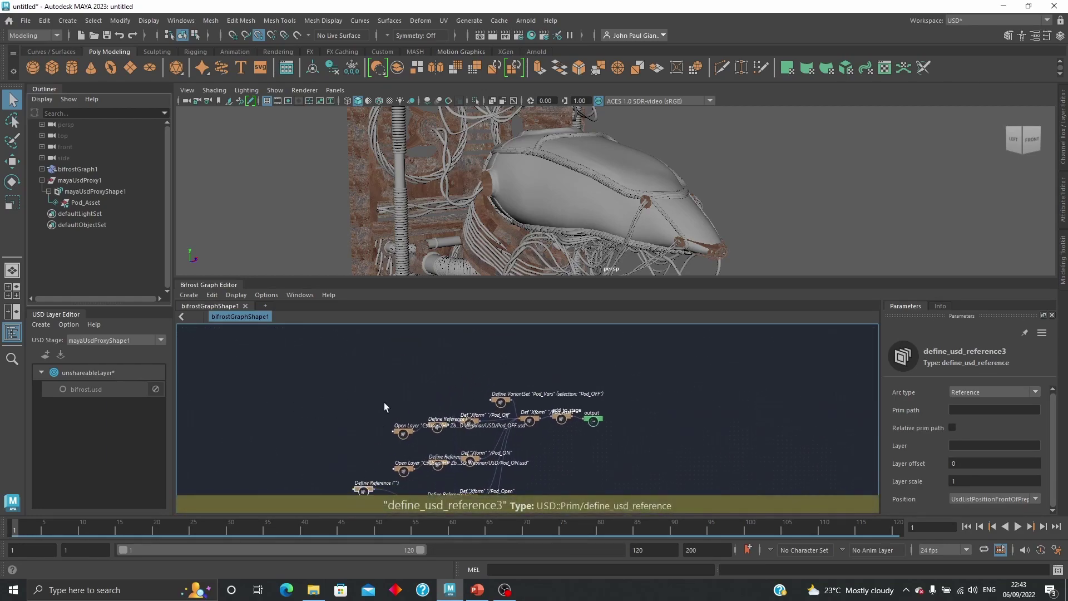
{"action": "middle_click_drag", "start_coordinate": [384, 403], "coordinate": [389, 346]}
{"action": "left_click_drag", "start_coordinate": [369, 438], "coordinate": [442, 483]}
{"action": "middle_click_drag", "start_coordinate": [532, 467], "coordinate": [580, 423]}
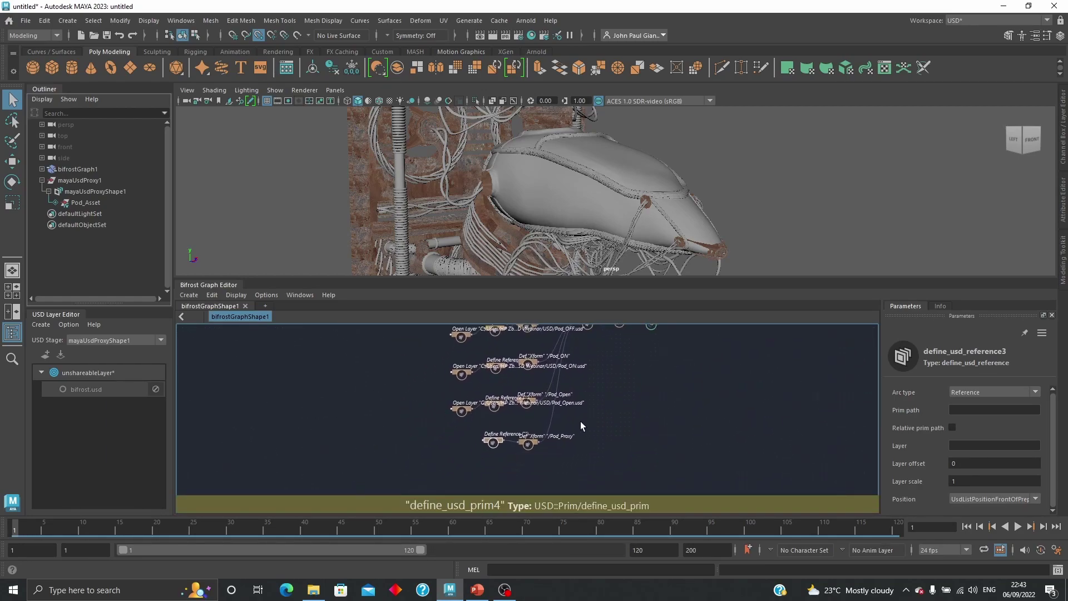
Step: Create an open_usd_layer node from the new reference's layer input and place it beside the reference in the Pod_Proxy branch
{"action": "scroll", "coordinate": [592, 438], "scroll_direction": "up", "scroll_amount": 6}
{"action": "scroll", "coordinate": [499, 423], "scroll_direction": "down", "scroll_amount": 3}
{"action": "middle_click_drag", "start_coordinate": [499, 423], "coordinate": [663, 369]}
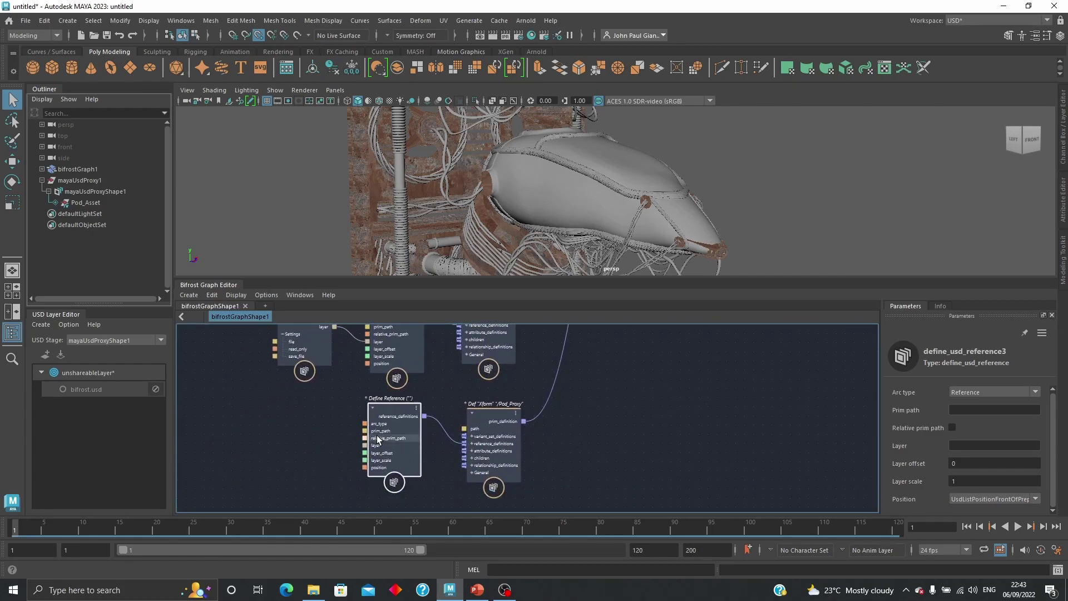
{"action": "right_click", "coordinate": [389, 447]}
{"action": "mouse_move", "coordinate": [445, 481]}
{"action": "left_click", "coordinate": [503, 482]}
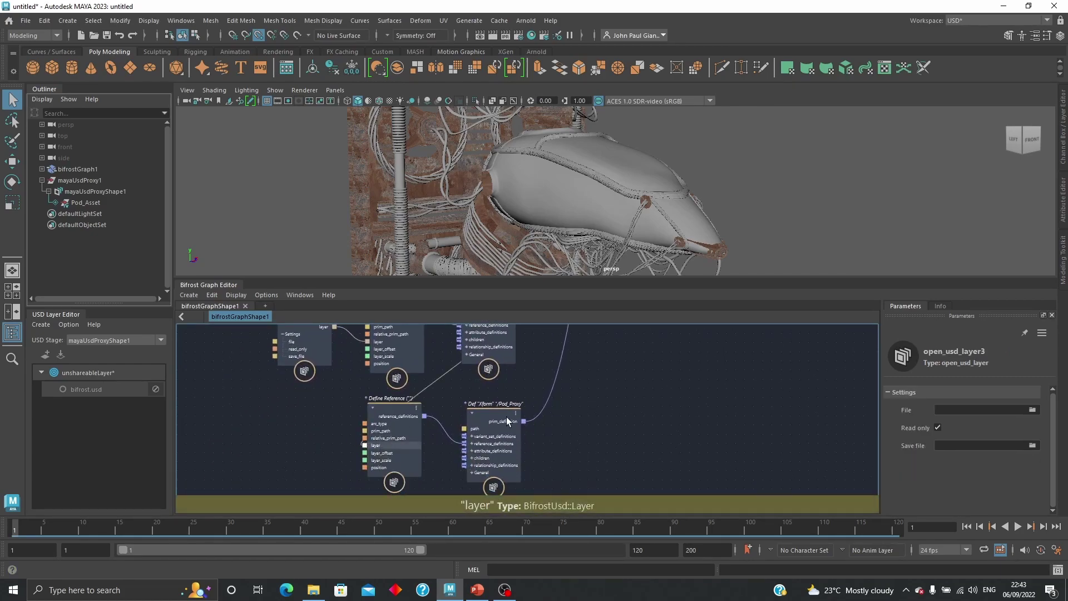
{"action": "scroll", "coordinate": [608, 413], "scroll_direction": "down", "scroll_amount": 6}
{"action": "middle_click_drag", "start_coordinate": [438, 365], "coordinate": [409, 449]}
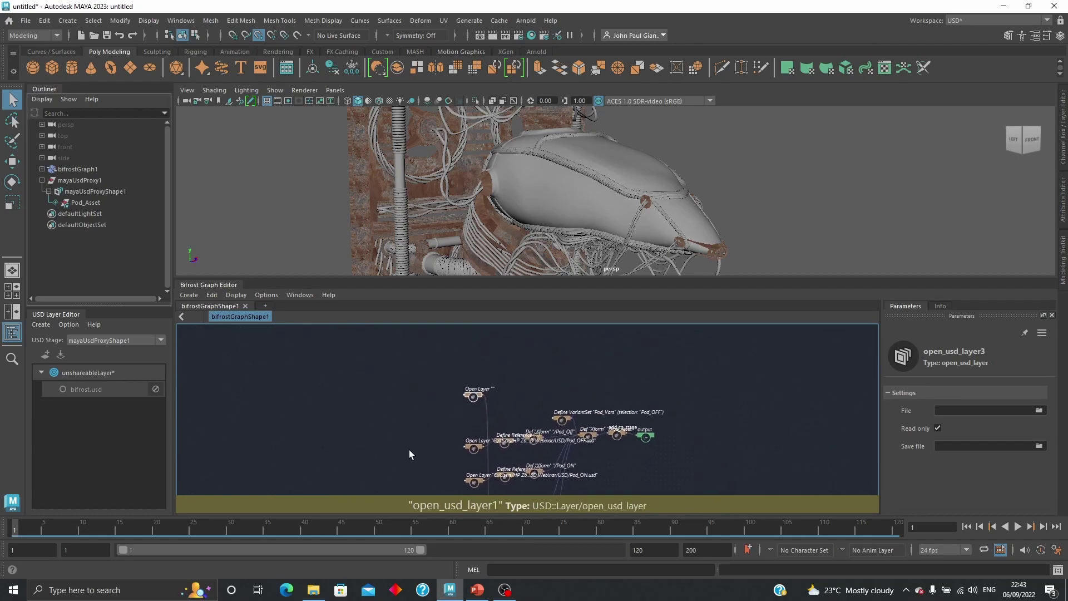
{"action": "left_click_drag", "start_coordinate": [477, 395], "coordinate": [425, 471]}
{"action": "middle_click_drag", "start_coordinate": [445, 401], "coordinate": [447, 339]}
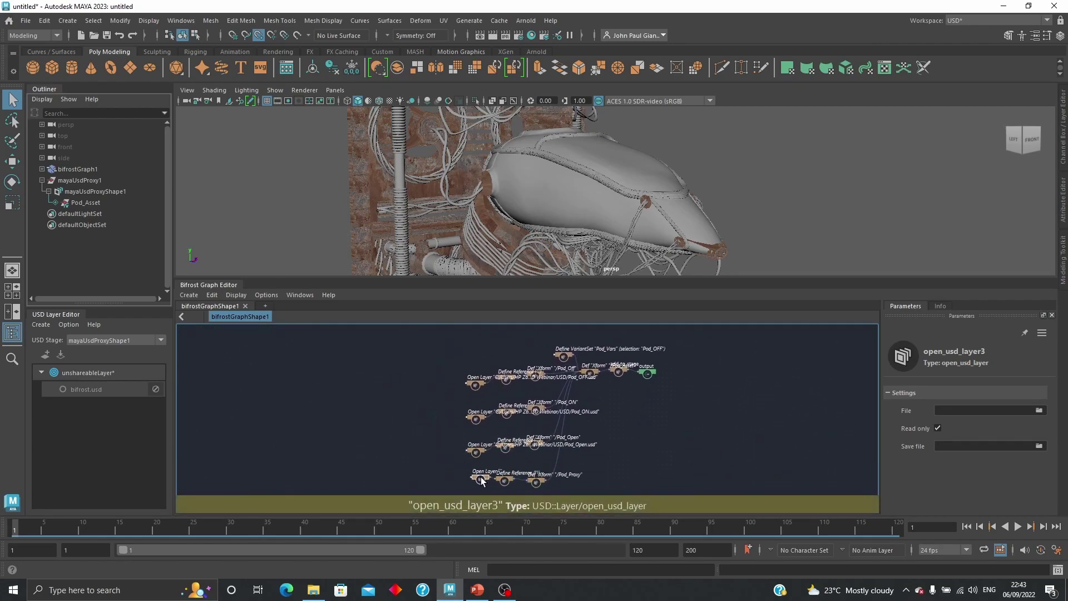
Step: Load Pod_Proxy.usd as the file of the Pod_Proxy branch's open layer node
{"action": "scroll", "coordinate": [396, 425], "scroll_direction": "up", "scroll_amount": 5}
{"action": "scroll", "coordinate": [286, 389], "scroll_direction": "down", "scroll_amount": 5}
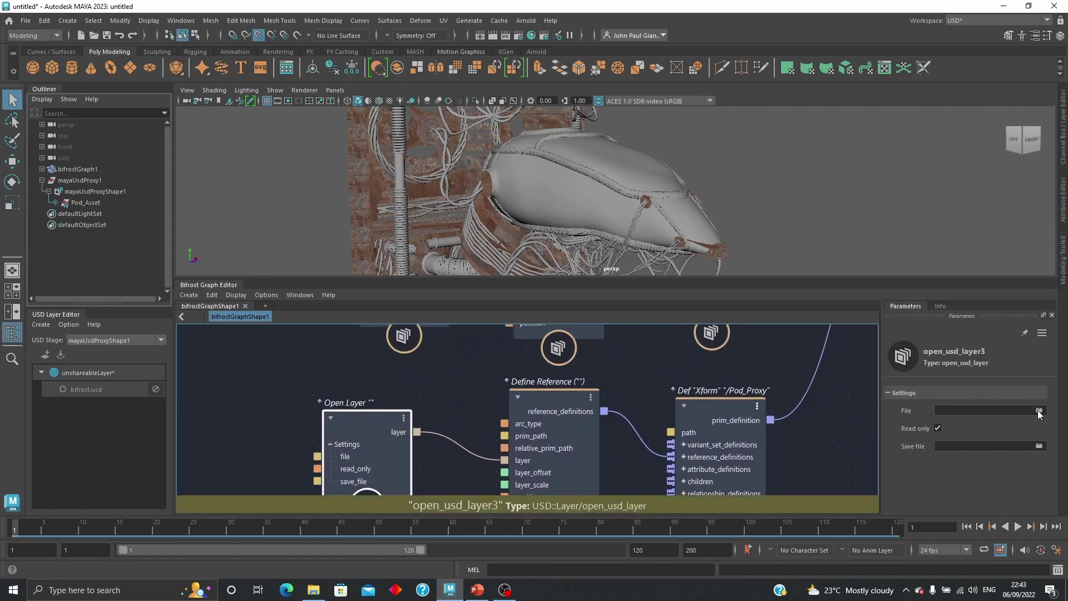
{"action": "left_click", "coordinate": [1038, 410]}
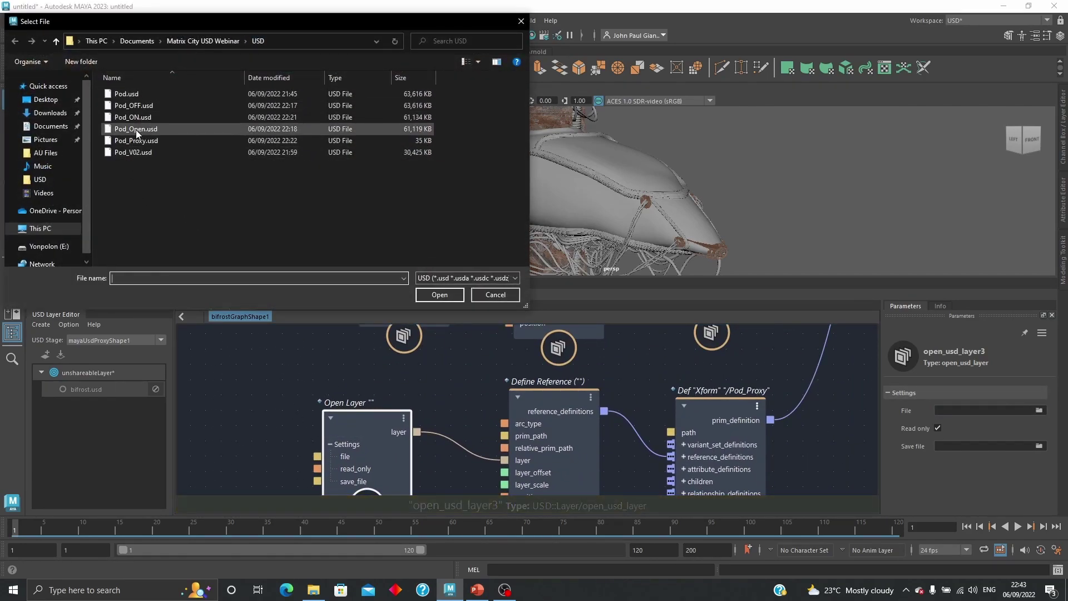
{"action": "left_click", "coordinate": [136, 140]}
{"action": "left_click", "coordinate": [440, 295]}
{"action": "scroll", "coordinate": [419, 389], "scroll_direction": "down", "scroll_amount": 6}
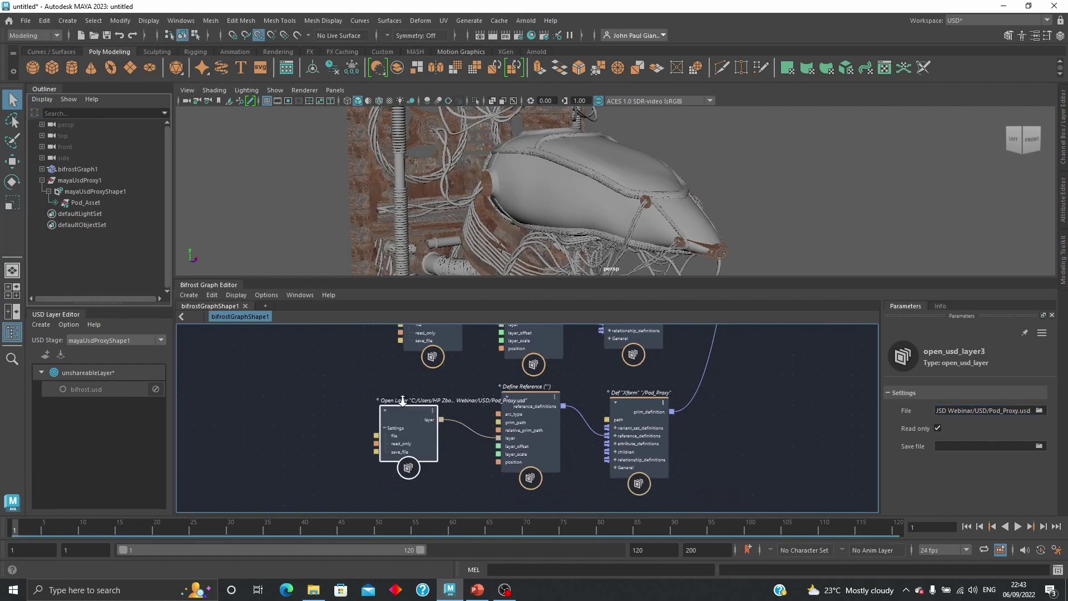
{"action": "middle_click_drag", "start_coordinate": [686, 411], "coordinate": [602, 465]}
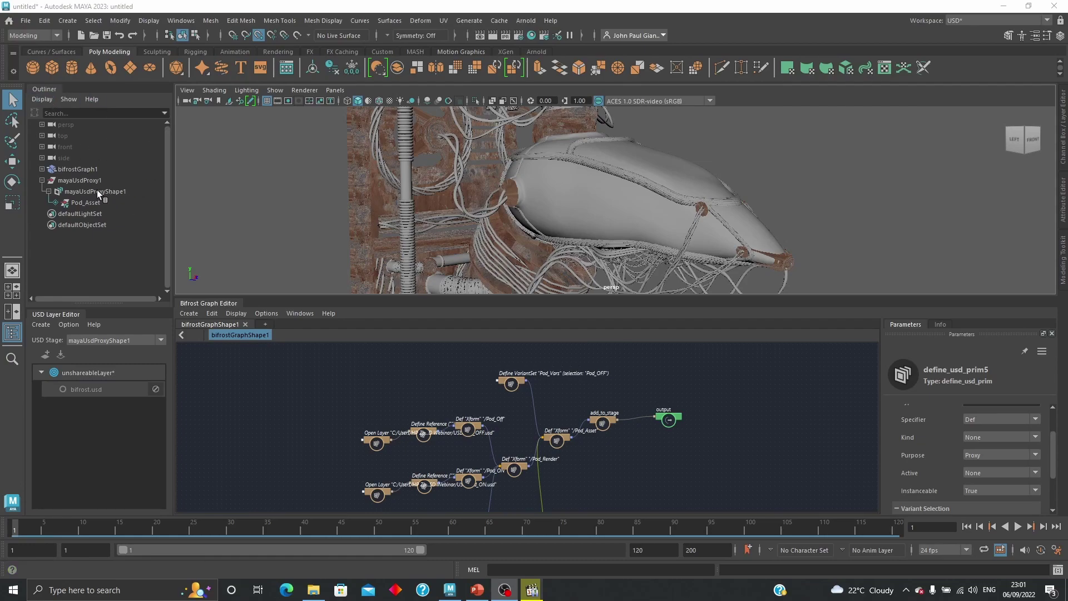
Step: Switch mayaUsdProxyShape1's display purpose from Render to Proxy and back to Render, examining the pod in the viewport
{"action": "left_click", "coordinate": [95, 191]}
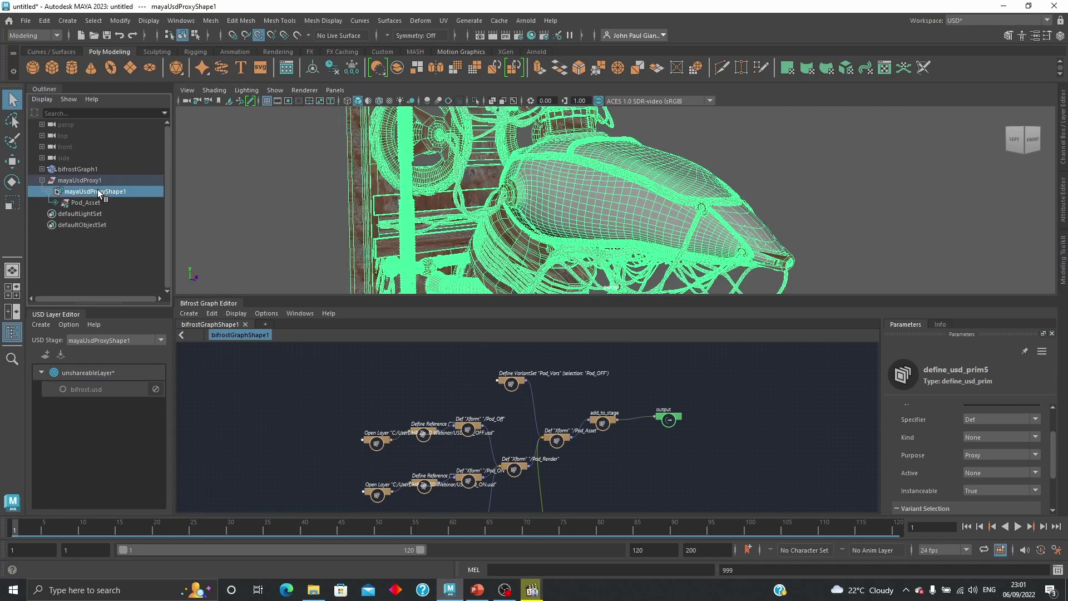
{"action": "left_click", "coordinate": [1062, 200]}
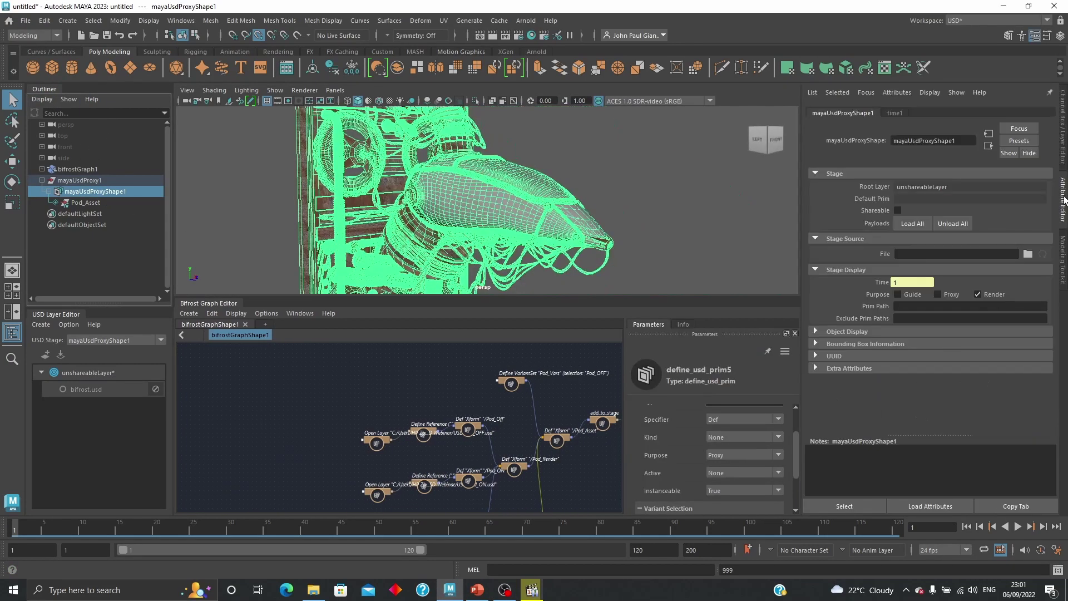
{"action": "left_click", "coordinate": [980, 294]}
{"action": "left_click", "coordinate": [941, 295]}
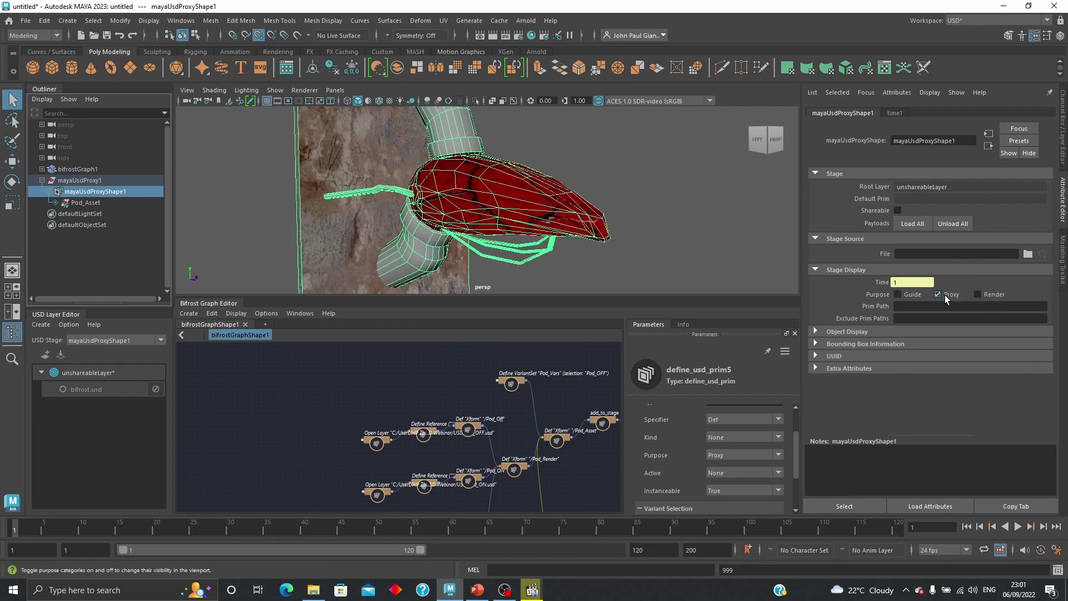
{"action": "left_click_drag", "start_coordinate": [689, 206], "coordinate": [534, 233], "text": "alt"}
{"action": "left_click", "coordinate": [938, 294]}
{"action": "left_click", "coordinate": [995, 294]}
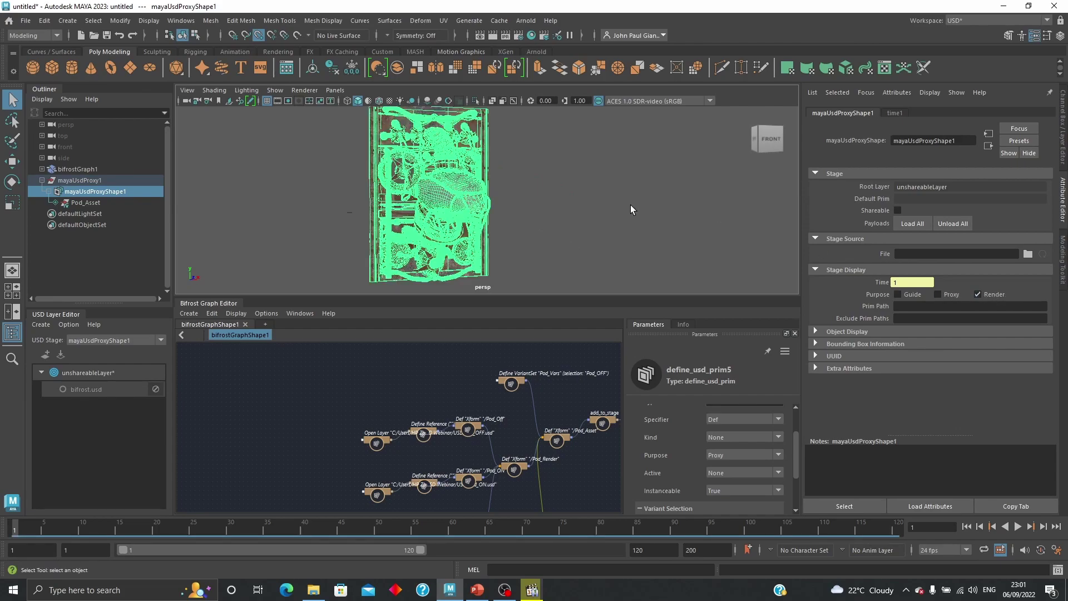
{"action": "left_click_drag", "start_coordinate": [630, 205], "coordinate": [559, 185], "text": "alt"}
{"action": "left_click", "coordinate": [592, 185]}
Step: Cycle Pod_Asset's Pod_Vars variant while the render geometry is displayed, ending on Pod_Open
{"action": "right_click", "coordinate": [87, 202]}
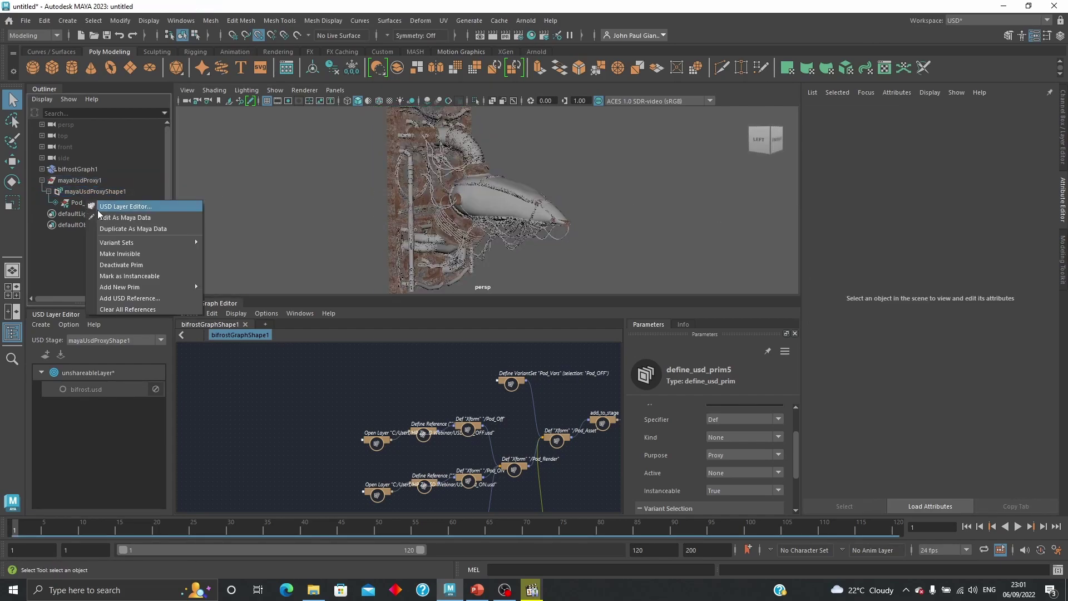
{"action": "mouse_move", "coordinate": [175, 242]}
{"action": "left_click", "coordinate": [314, 248]}
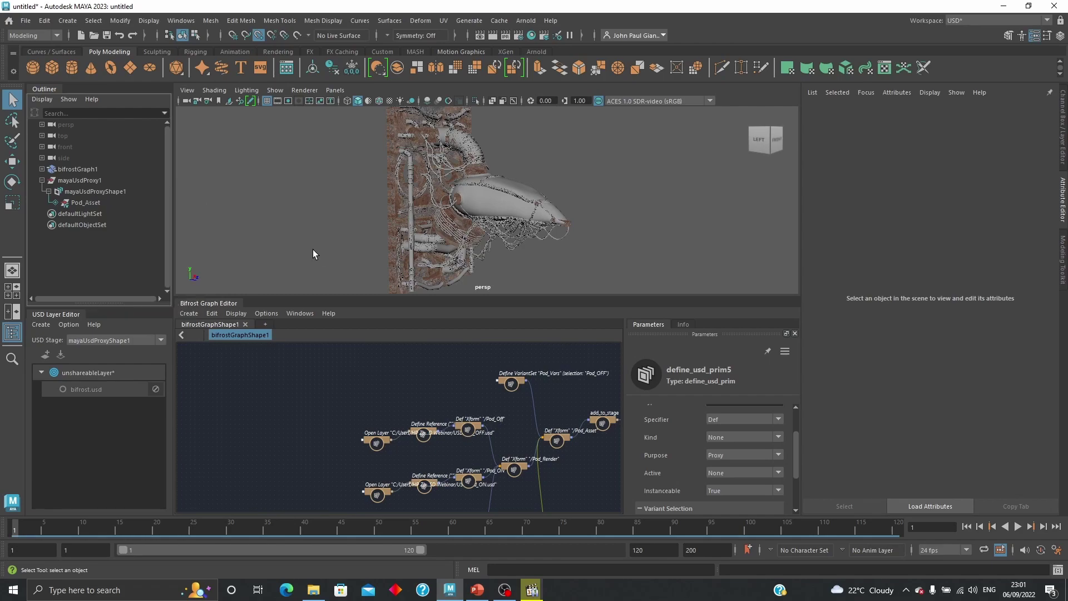
{"action": "right_click", "coordinate": [89, 205]}
{"action": "mouse_move", "coordinate": [149, 247]}
{"action": "mouse_move", "coordinate": [240, 246]}
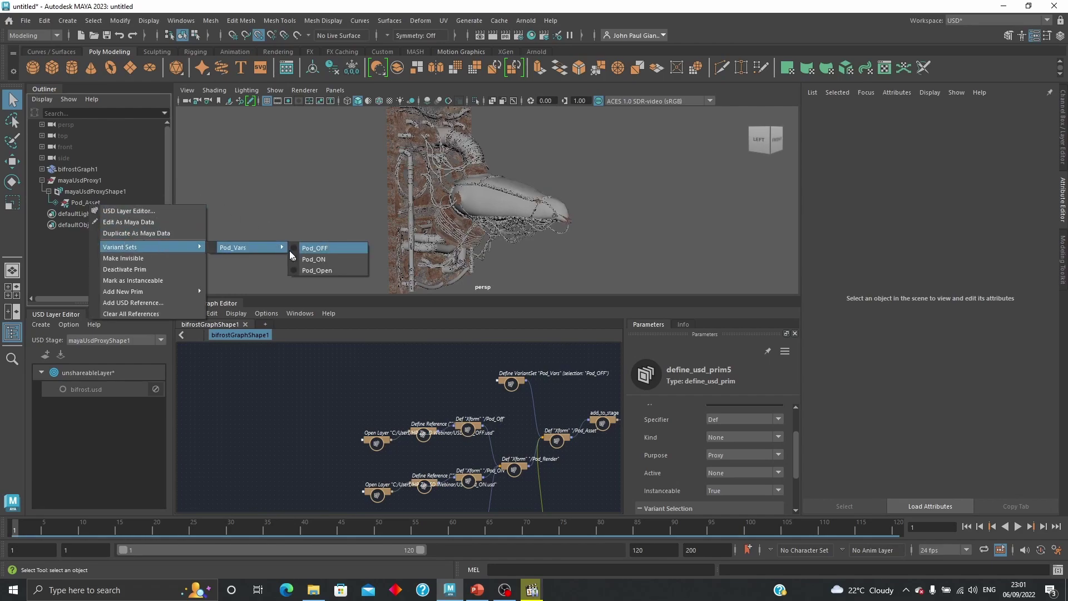
{"action": "left_click", "coordinate": [327, 269]}
Step: Display only the Proxy purpose on mayaUsdProxyShape1 and examine the proxy pod up close
{"action": "left_click", "coordinate": [92, 192]}
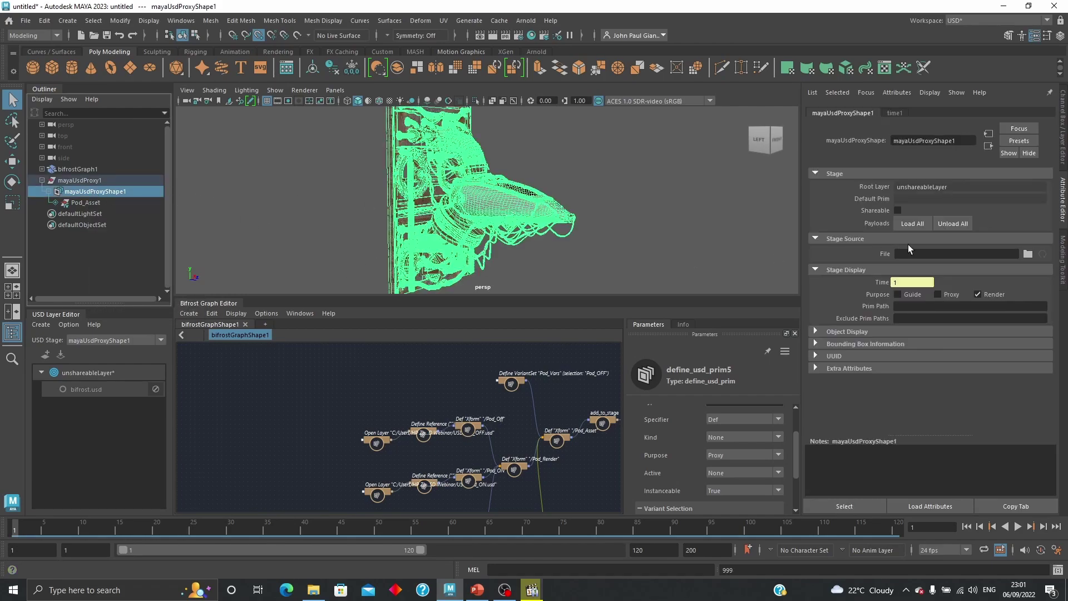
{"action": "left_click", "coordinate": [939, 295]}
{"action": "left_click", "coordinate": [982, 295]}
{"action": "left_click", "coordinate": [626, 217]}
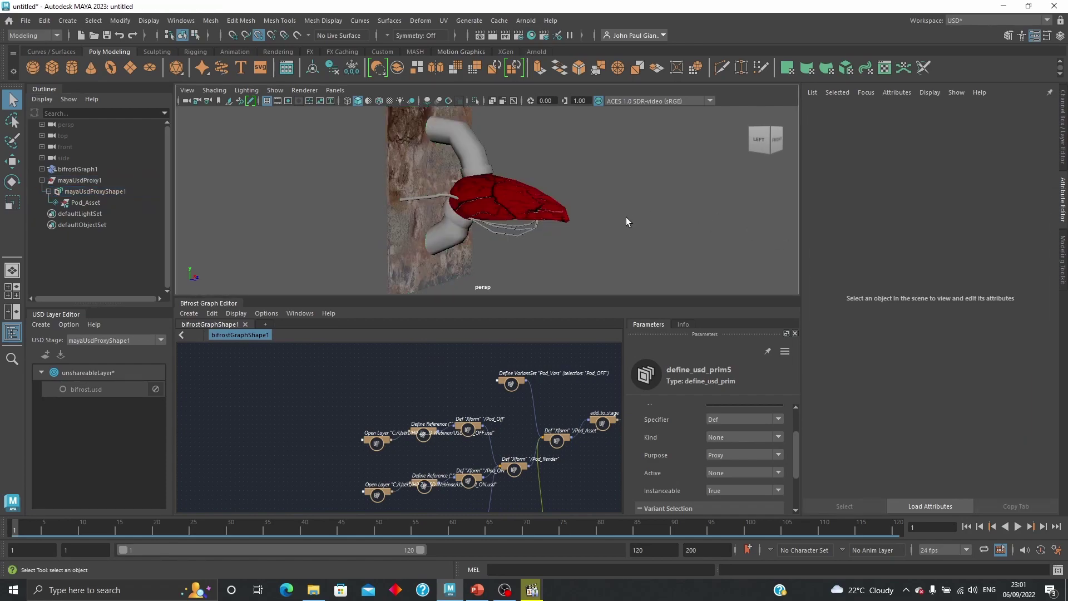
{"action": "left_click_drag", "start_coordinate": [626, 217], "coordinate": [591, 238], "text": "alt"}
{"action": "right_click_drag", "start_coordinate": [592, 238], "coordinate": [624, 253], "text": "alt"}
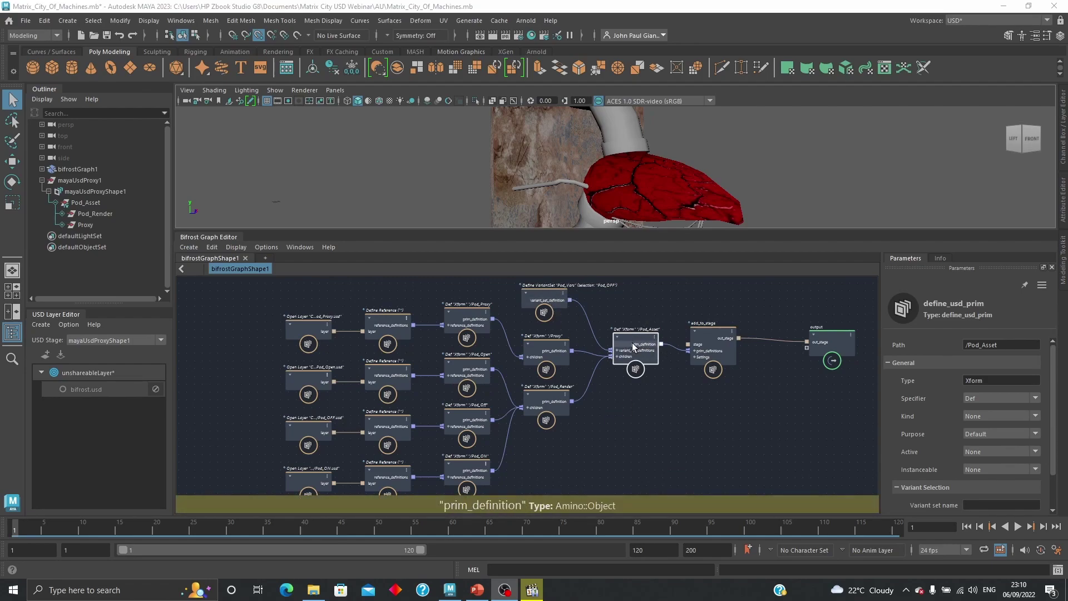
Step: Inspect the parameters of the Pod_Asset, Proxy, Pod_Proxy and Pod_Render prim nodes in the rearranged graph
{"action": "left_click_drag", "start_coordinate": [635, 334], "coordinate": [637, 342]}
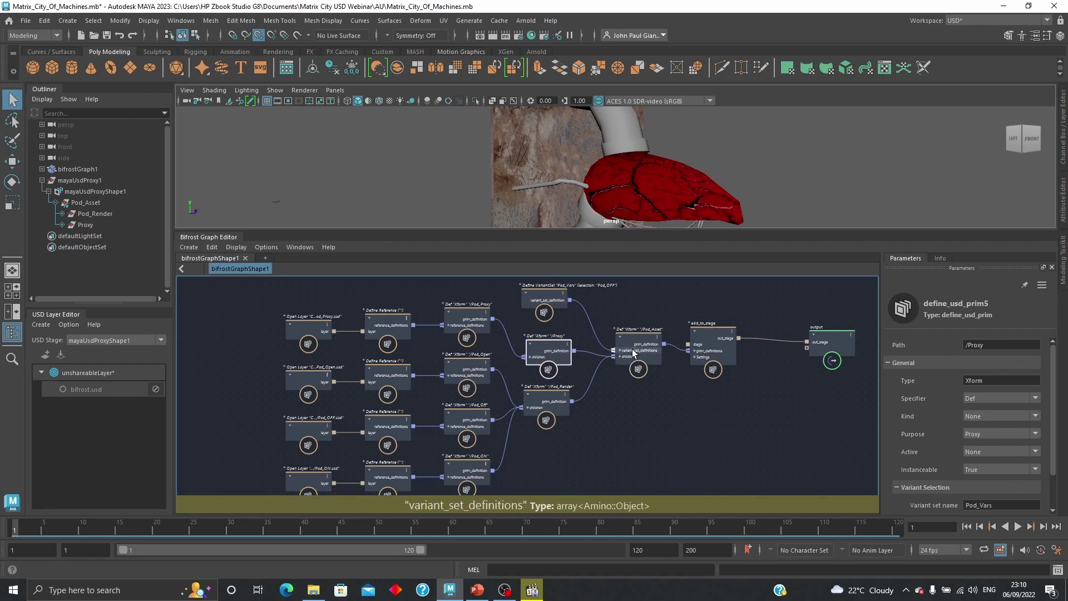
{"action": "left_click", "coordinate": [551, 348]}
{"action": "left_click_drag", "start_coordinate": [544, 397], "coordinate": [557, 366]}
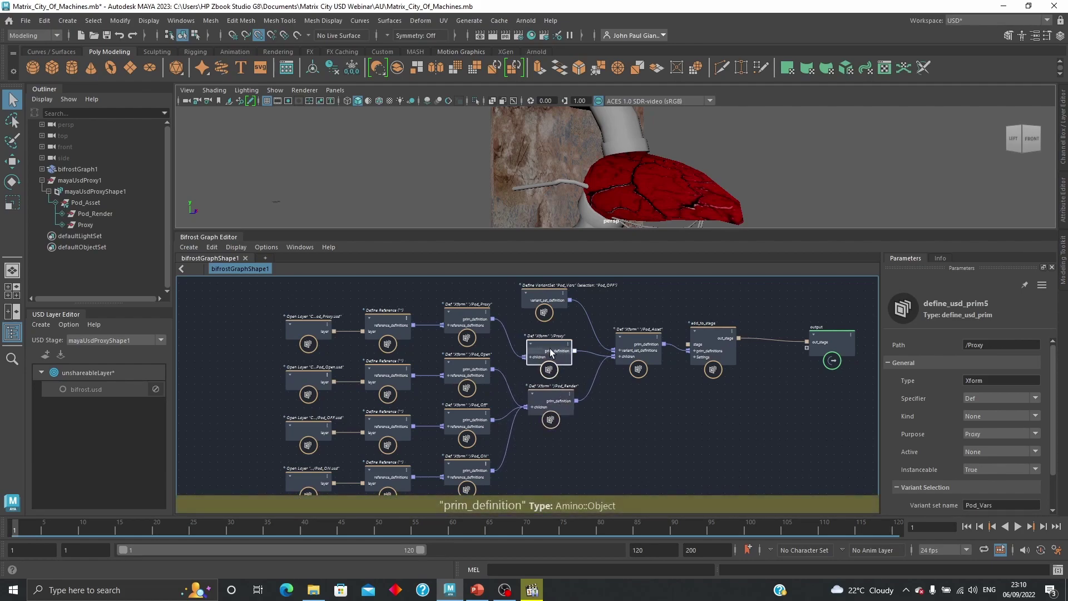
{"action": "left_click", "coordinate": [470, 316]}
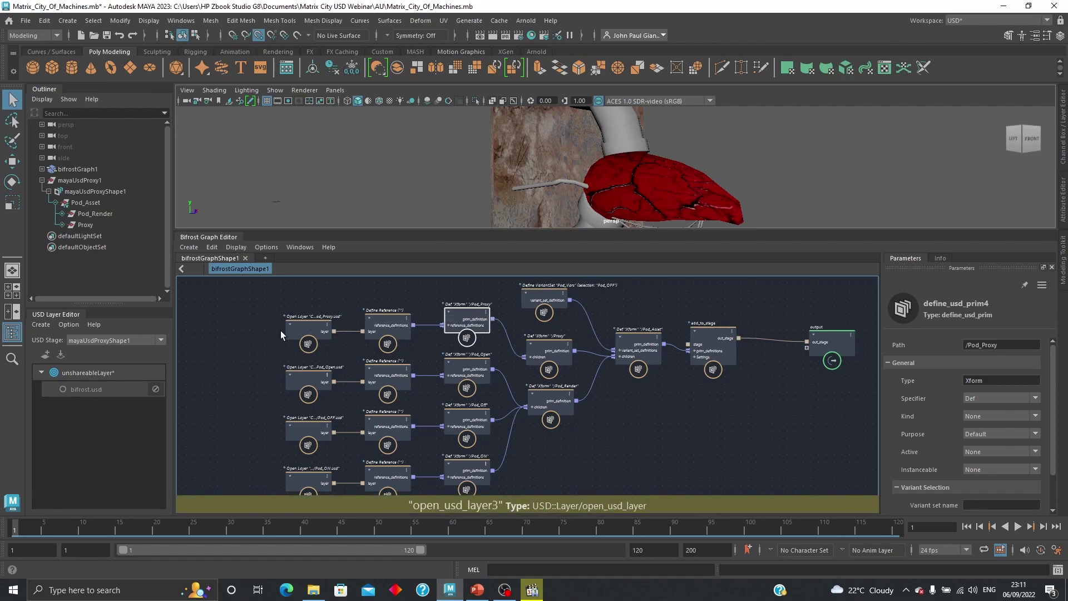
{"action": "left_click_drag", "start_coordinate": [559, 399], "coordinate": [563, 404]}
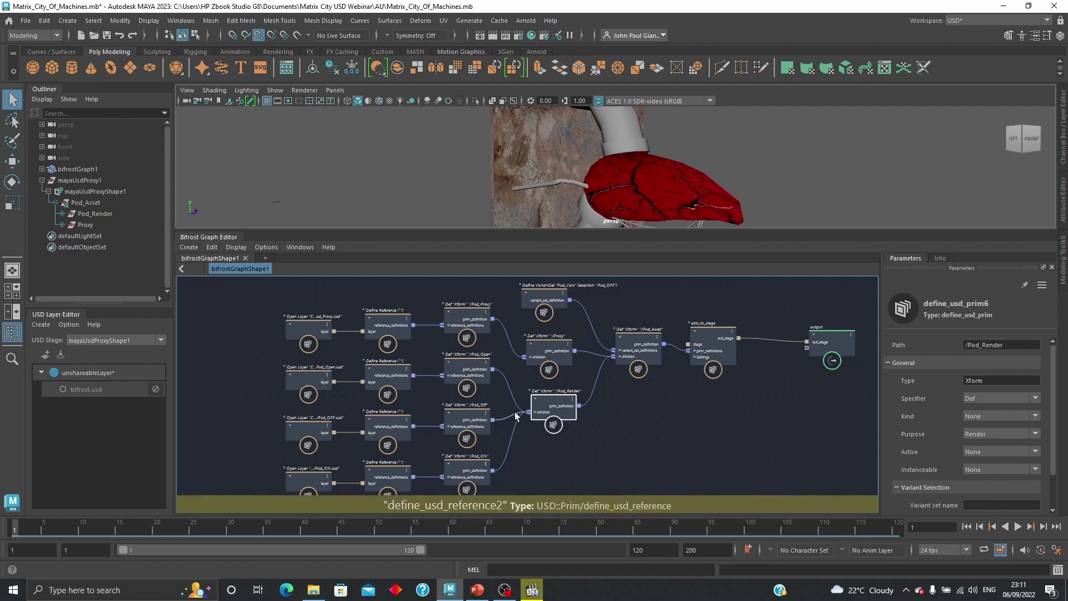
{"action": "mouse_move", "coordinate": [577, 467]}
{"action": "middle_mouse_down", "text": "alt"}
{"action": "mouse_move", "coordinate": [575, 441]}
{"action": "mouse_move", "coordinate": [564, 480]}
{"action": "middle_mouse_up", "text": "alt"}
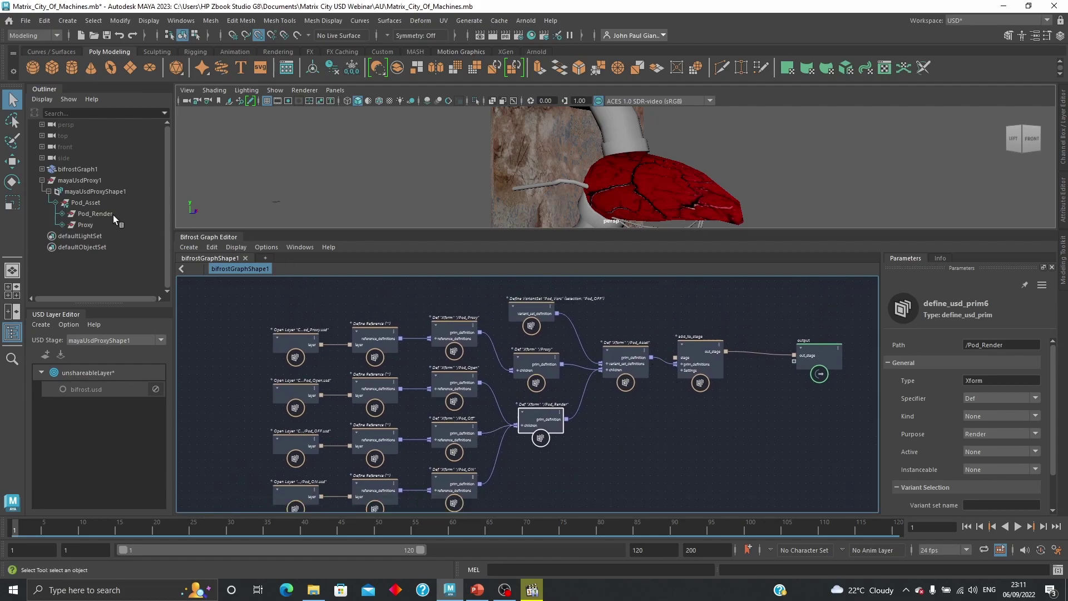
Step: Set mayaUsdProxyShape1's stage display to the Render purpose instead of Proxy
{"action": "left_click", "coordinate": [98, 193]}
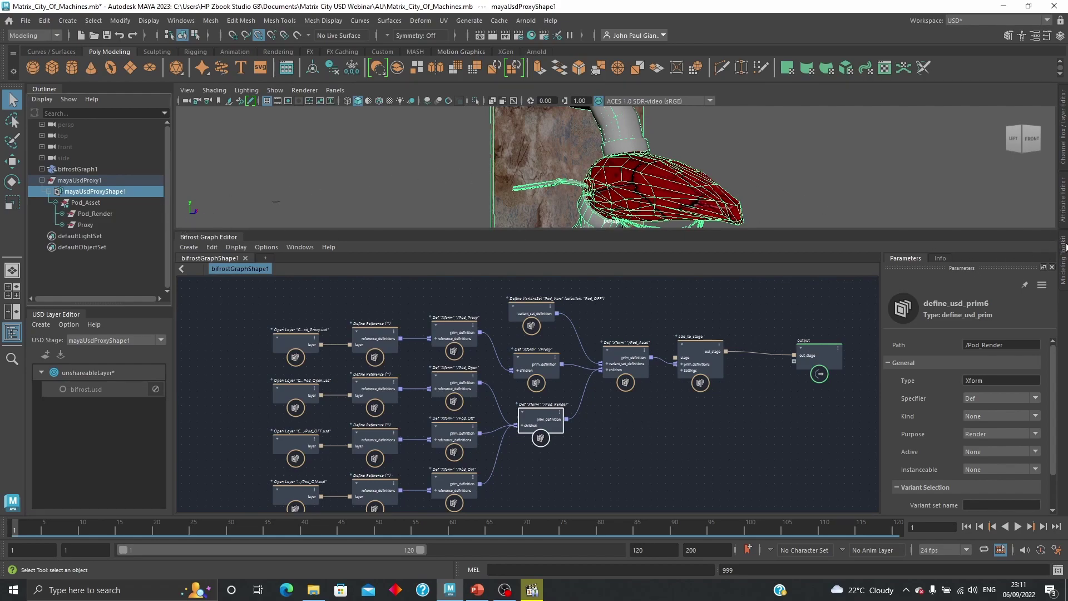
{"action": "left_click", "coordinate": [1064, 210]}
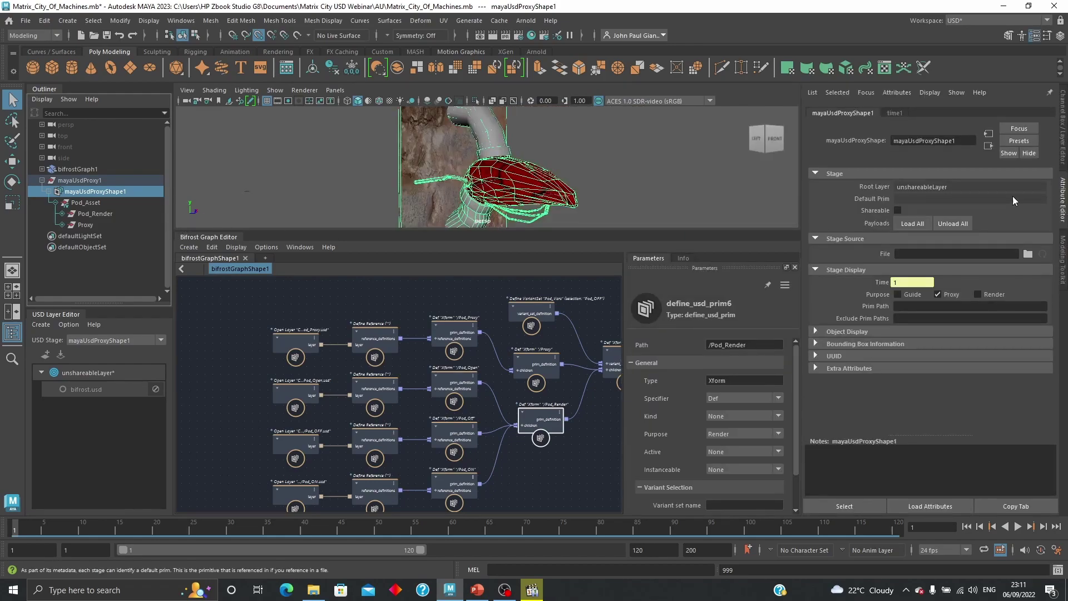
{"action": "left_click", "coordinate": [938, 294]}
{"action": "left_click", "coordinate": [978, 294]}
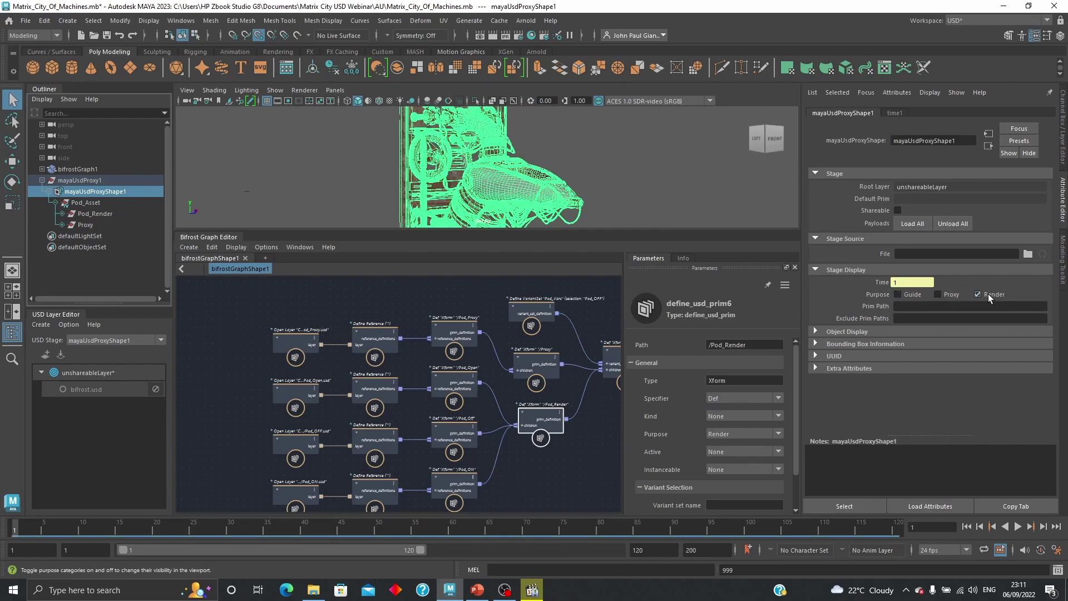
Step: Switch Pod_Asset's Pod_Vars variant to Pod_OFF and compare the pod variants in the viewport
{"action": "right_click", "coordinate": [86, 205]}
{"action": "mouse_move", "coordinate": [161, 245]}
{"action": "mouse_move", "coordinate": [253, 244]}
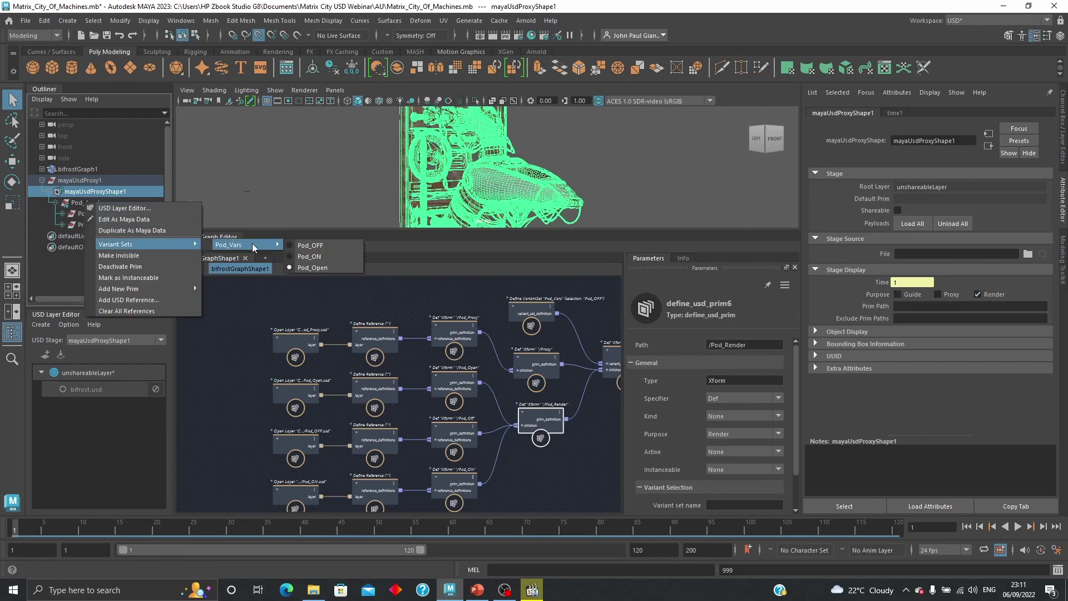
{"action": "left_click", "coordinate": [315, 246]}
{"action": "right_click", "coordinate": [107, 192]}
{"action": "right_click", "coordinate": [82, 203]}
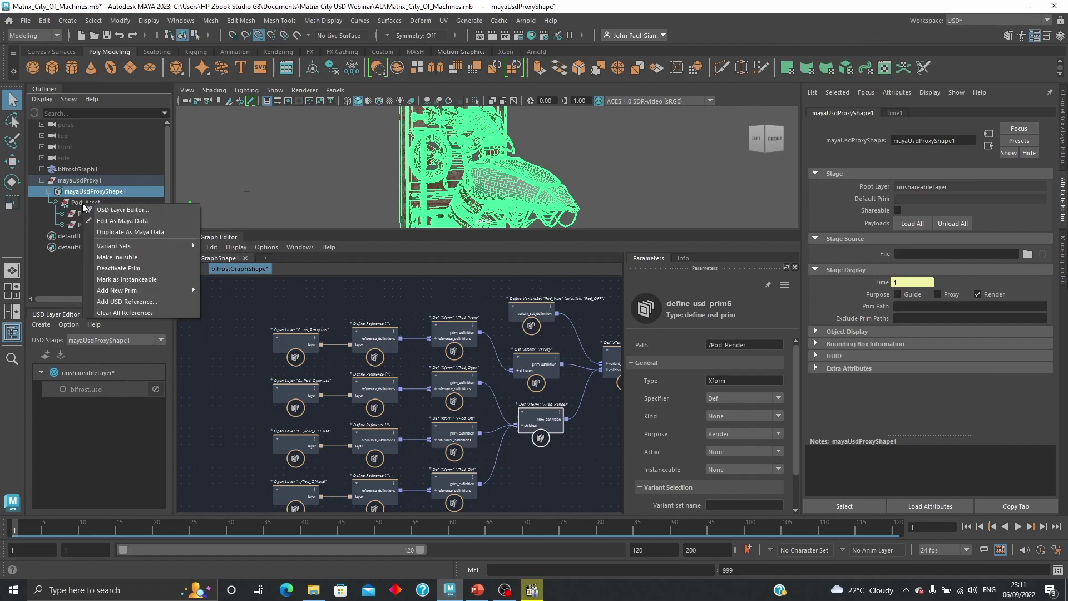
{"action": "mouse_move", "coordinate": [145, 245]}
{"action": "mouse_move", "coordinate": [244, 247]}
{"action": "left_click", "coordinate": [321, 251]}
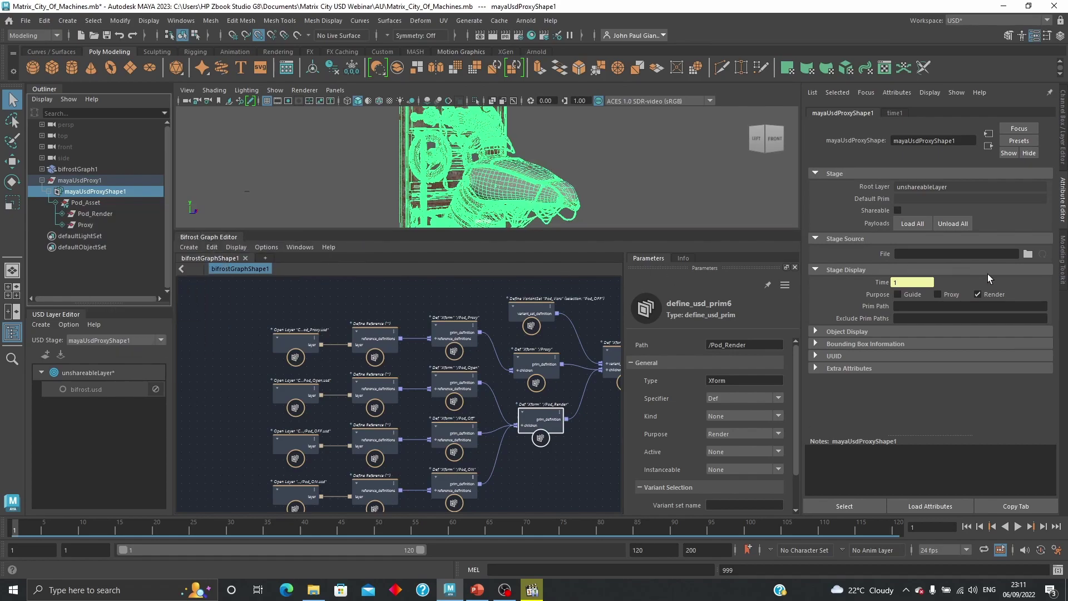
Step: Return mayaUsdProxyShape1's stage display to the Proxy purpose, clear the selection and hide the shape's attributes
{"action": "left_click", "coordinate": [988, 294]}
{"action": "left_click", "coordinate": [955, 294]}
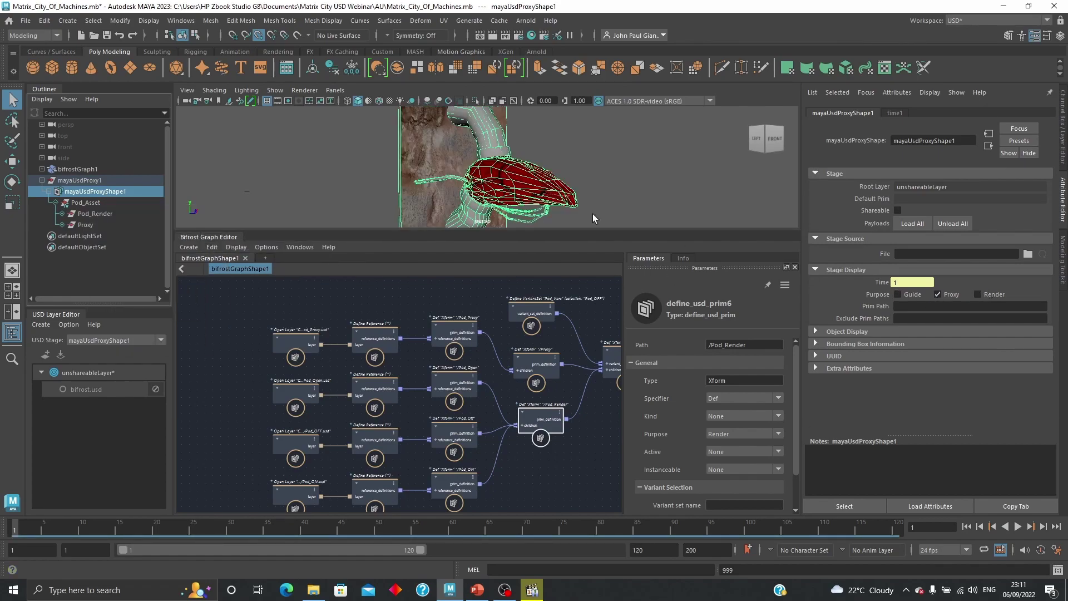
{"action": "left_click", "coordinate": [605, 186]}
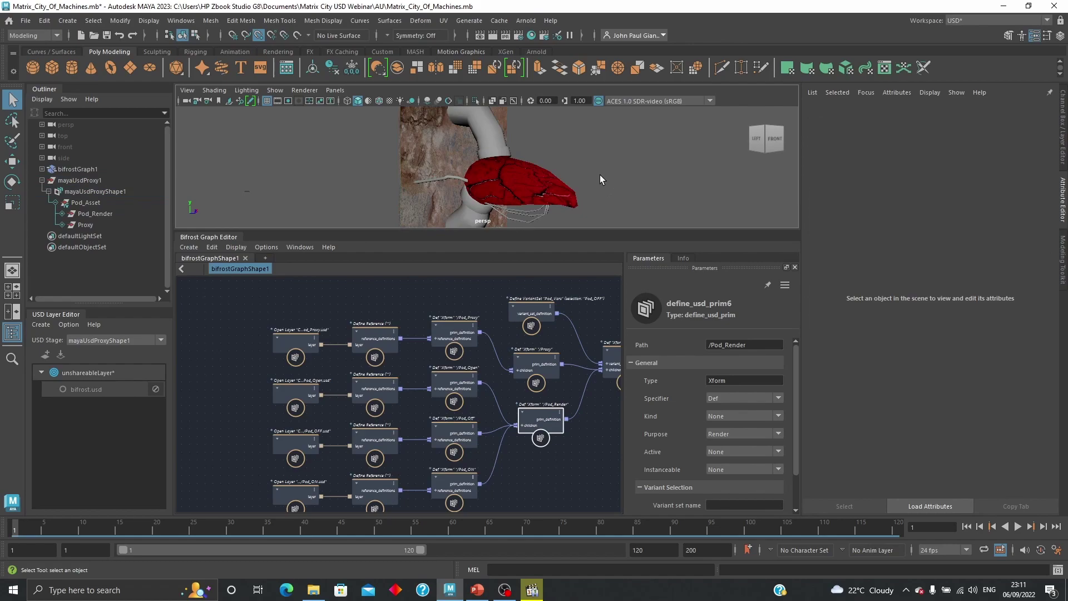
{"action": "left_click", "coordinate": [1060, 213]}
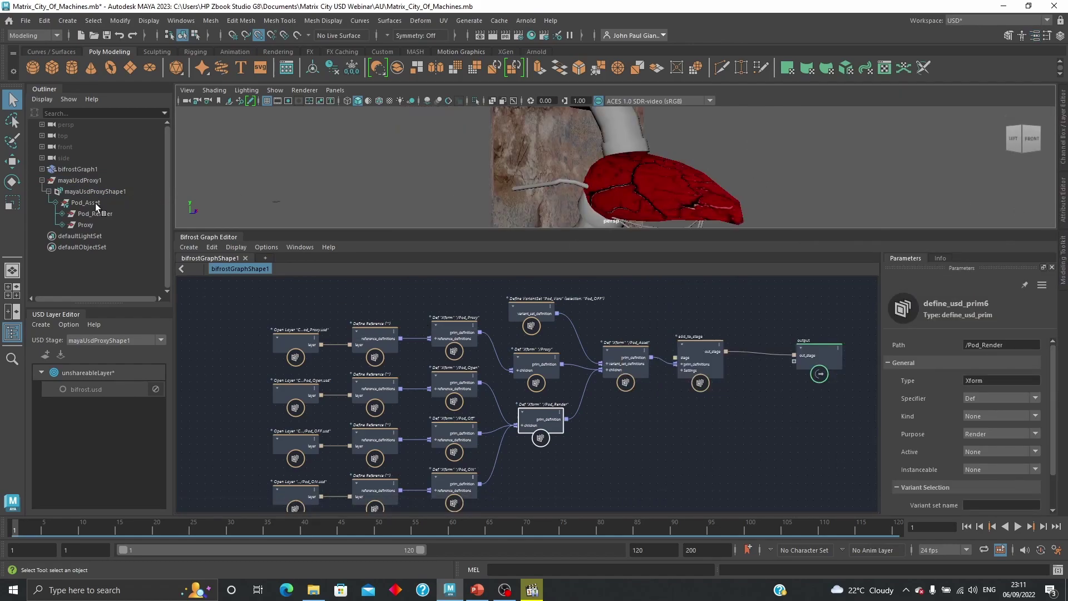